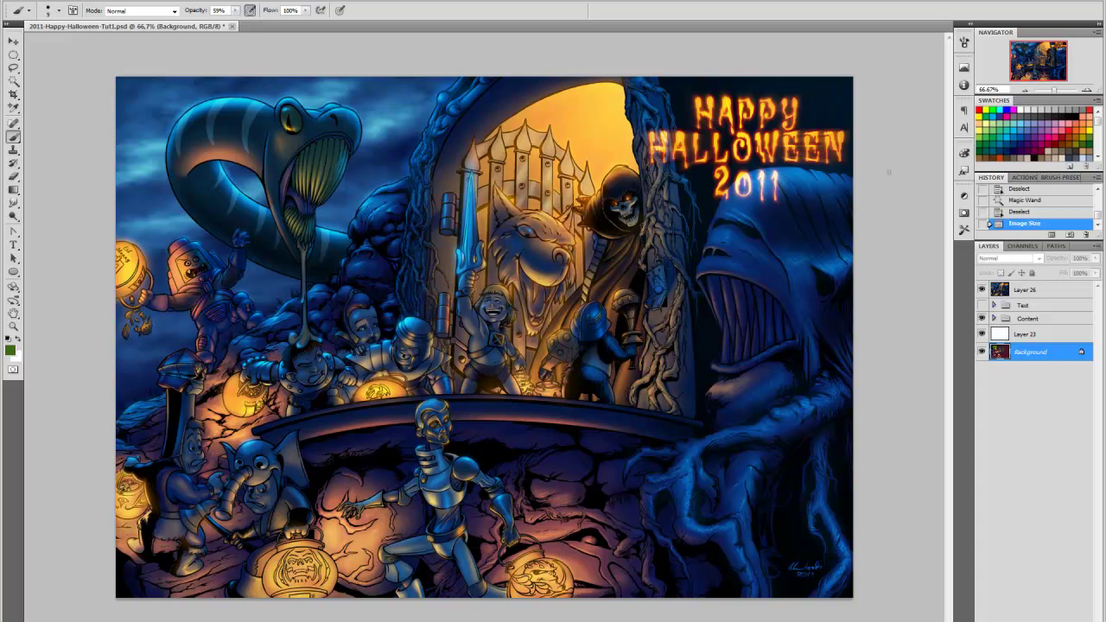
Hide Layer 26 to reveal the black-and-white line art and expand the Content group
click(981, 289)
click(981, 335)
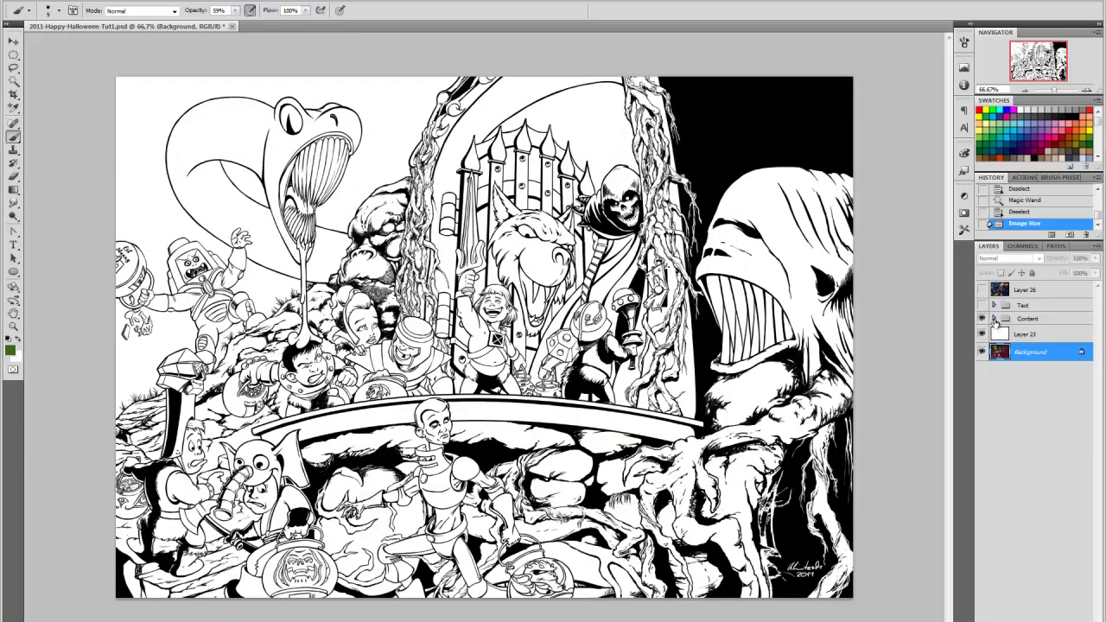
click(994, 319)
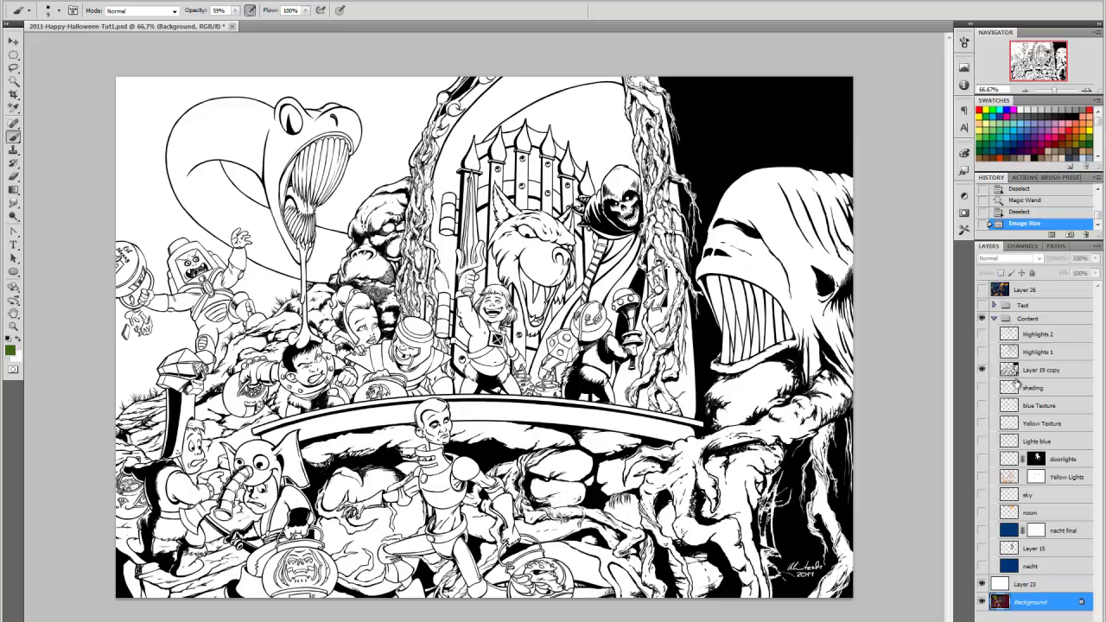
Check the line art over transparency without Layer 23 and Background, restore both, and hide only Layer 23 to show the flat colours
click(981, 585)
click(982, 601)
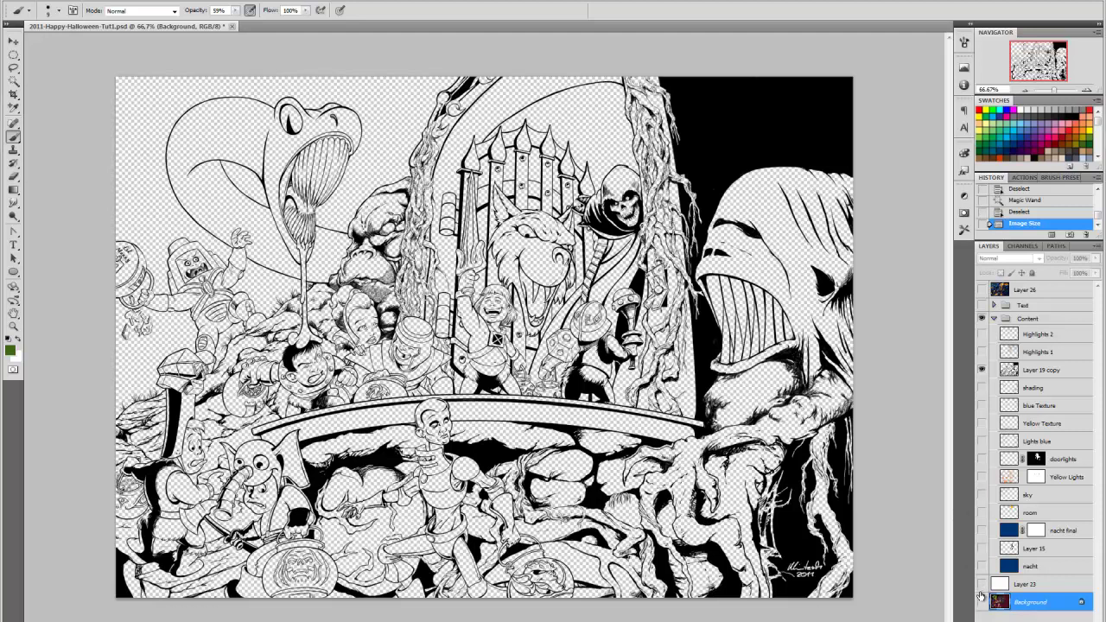
drag(982, 584, 981, 603)
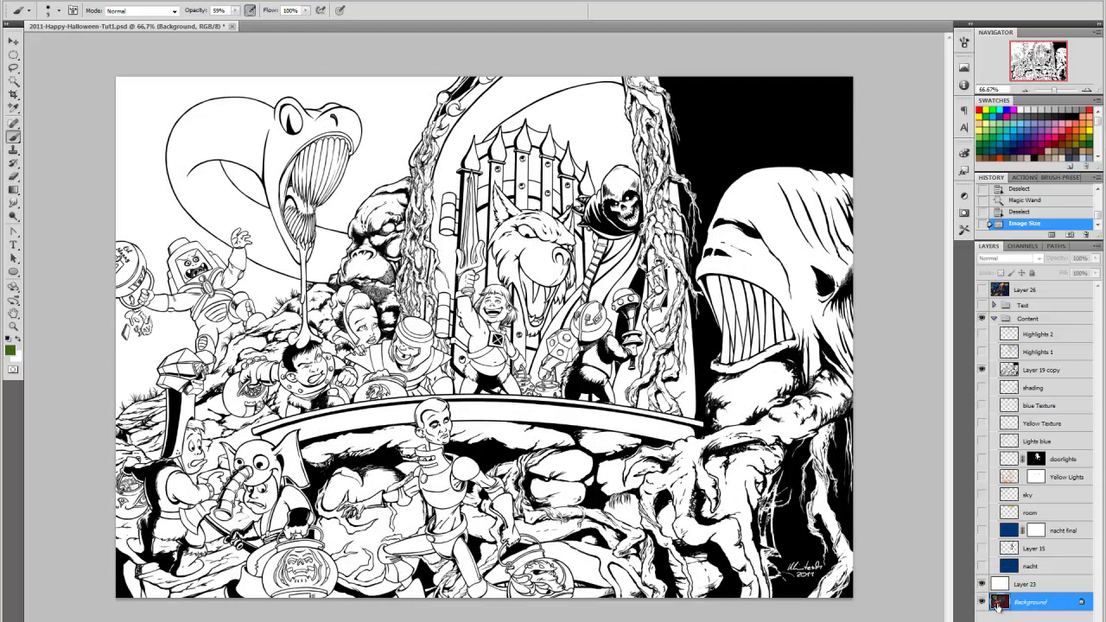
click(984, 587)
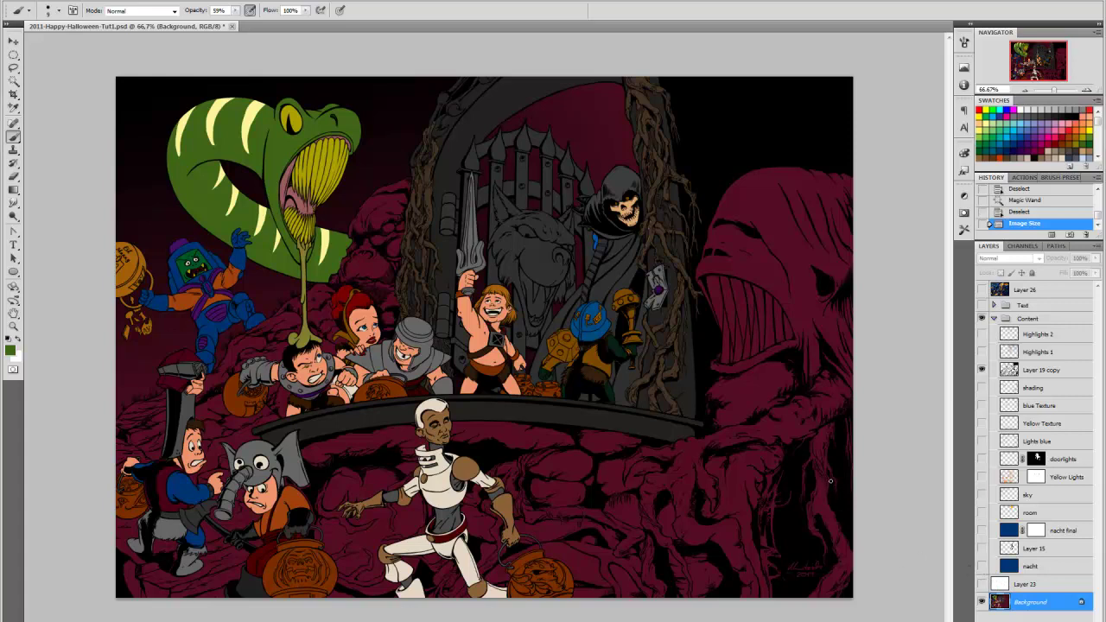
Select the black area beside the gate with the Magic Wand, extend the selection to similar colours, and deselect it
key(w)
click(709, 473)
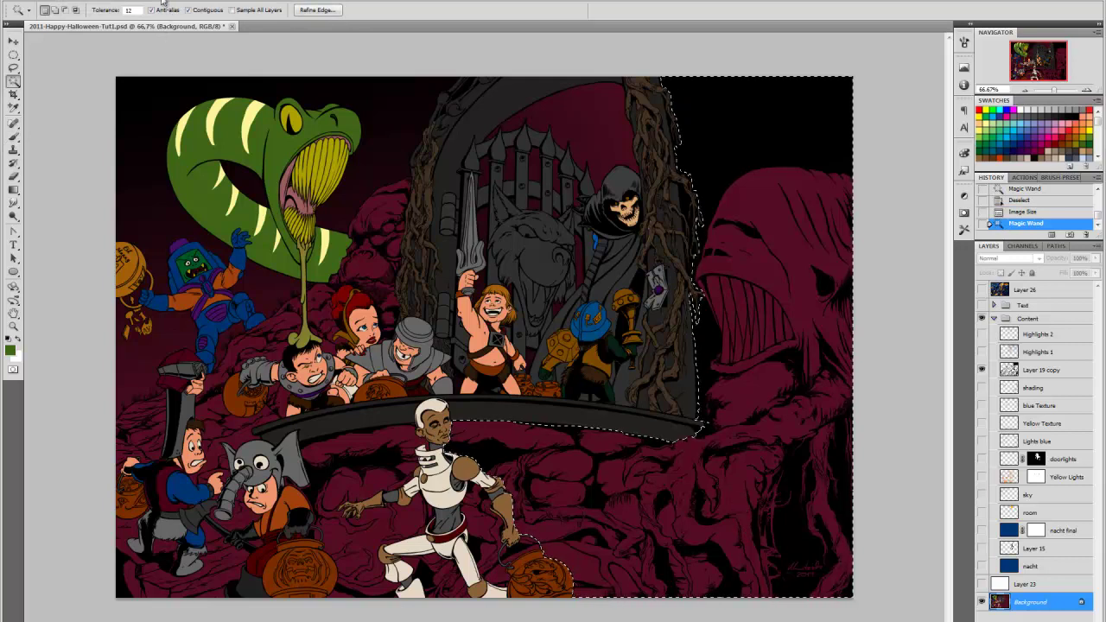
click(138, 2)
click(144, 145)
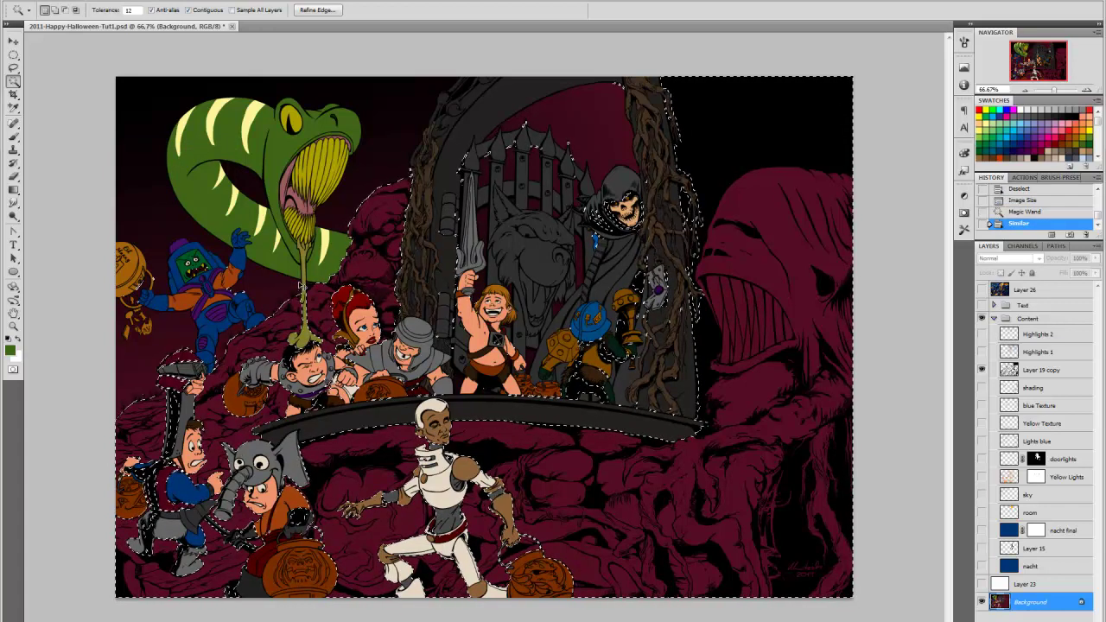
key(ctrl+h)
key(ctrl+d)
Show the highlight, shading, texture, light and night layers in the Content group, and desaturate the Background layer
click(981, 352)
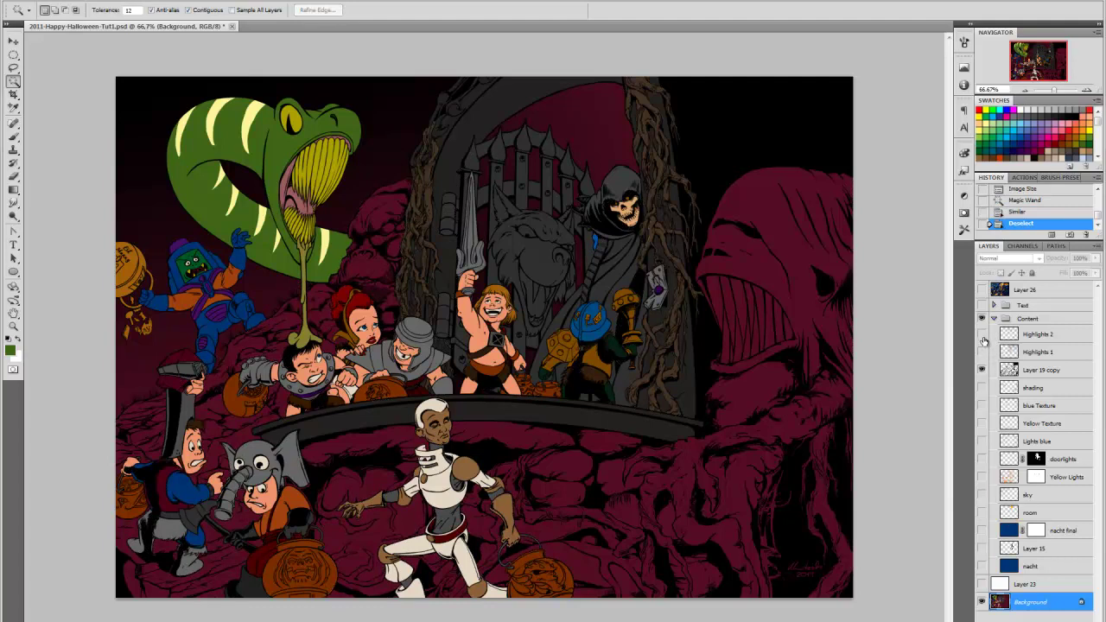
click(982, 334)
drag(983, 384, 991, 605)
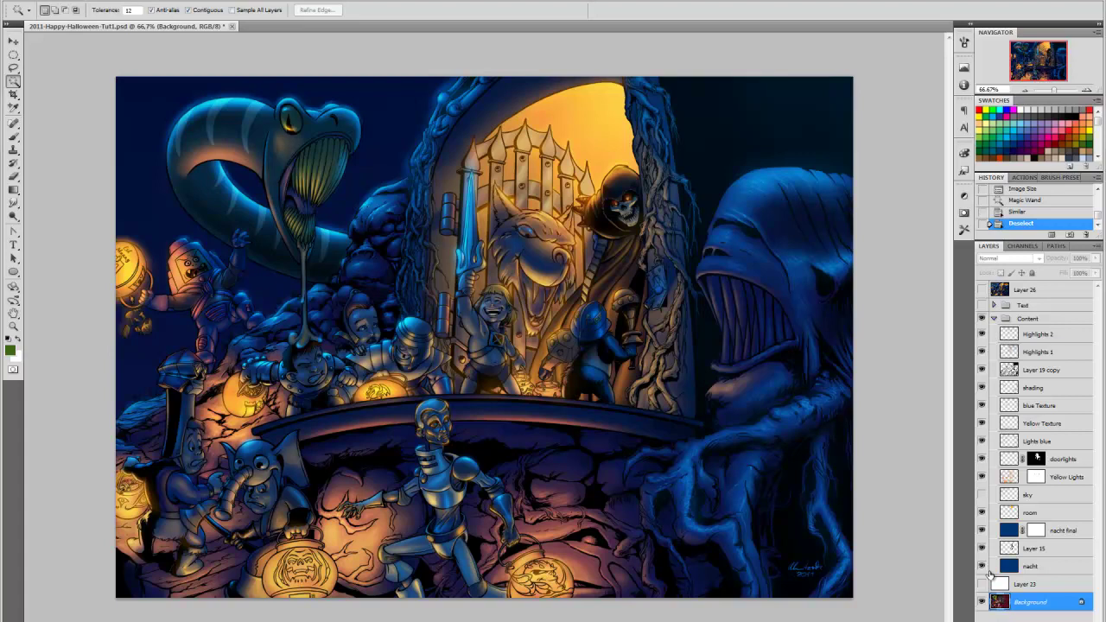
key(ctrl+shift+u)
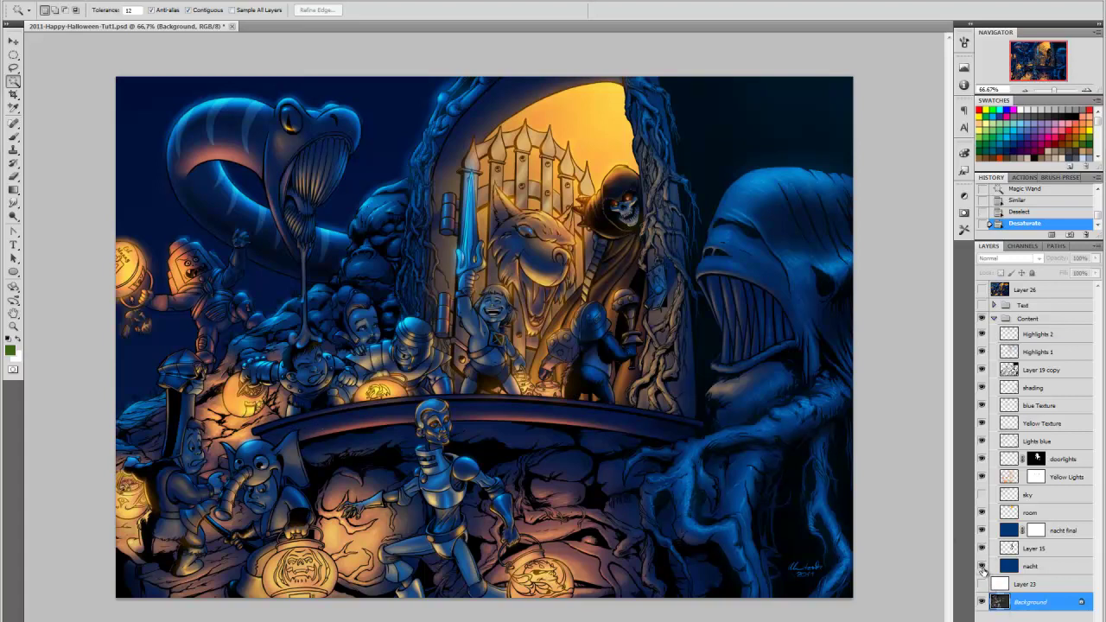
Hide the Content group's effect layers, keeping the Layer 19 copy line art on, and revert the Background's desaturation
drag(982, 567, 982, 384)
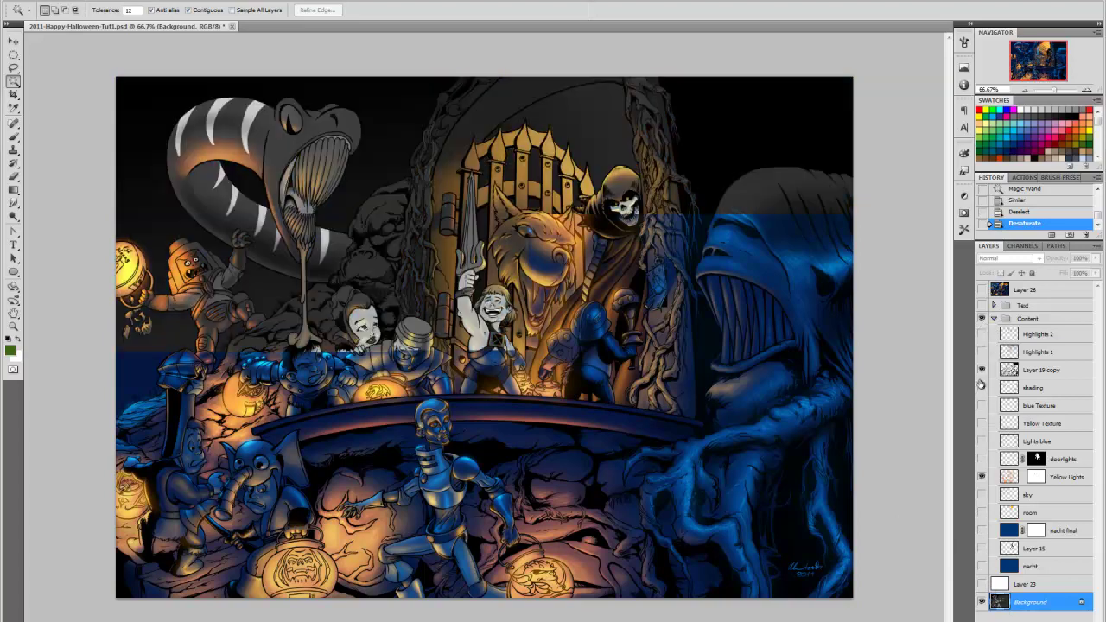
click(981, 375)
click(981, 474)
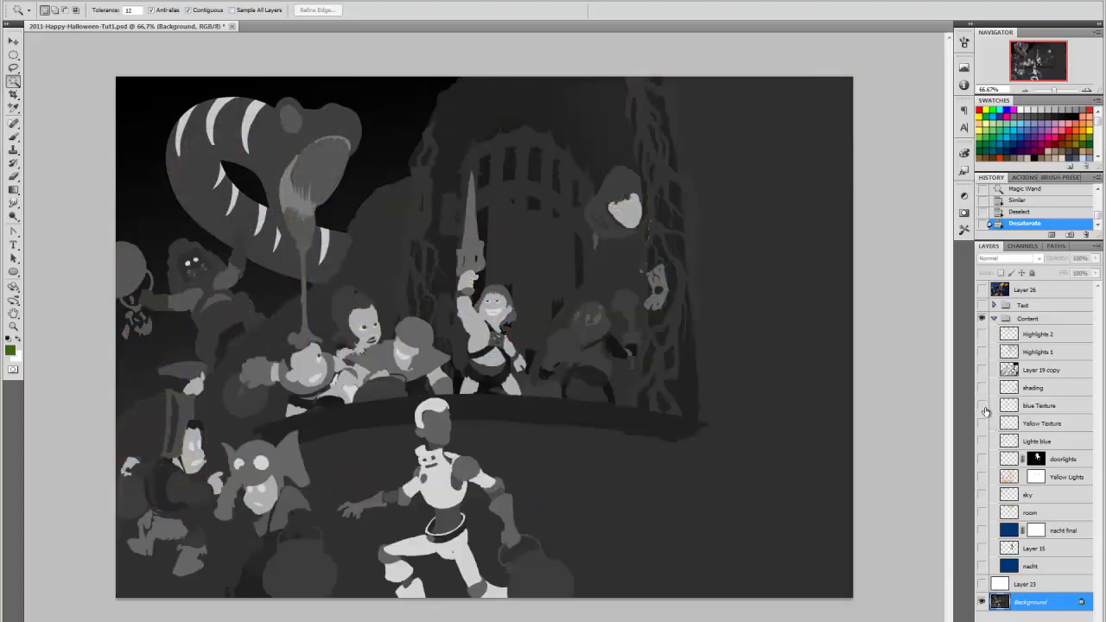
click(982, 370)
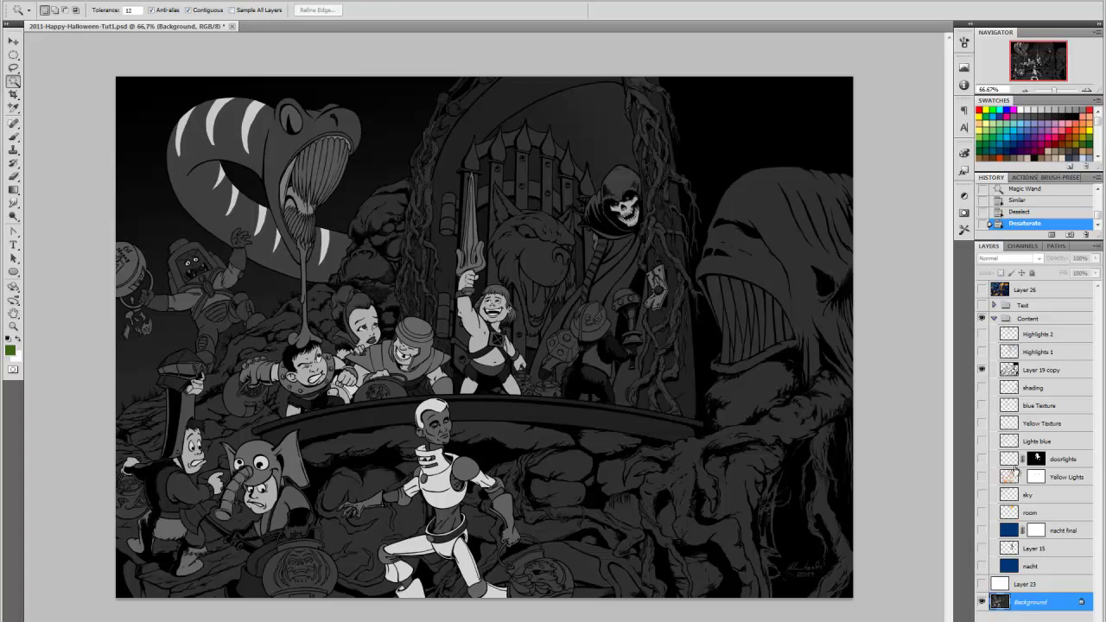
click(1037, 212)
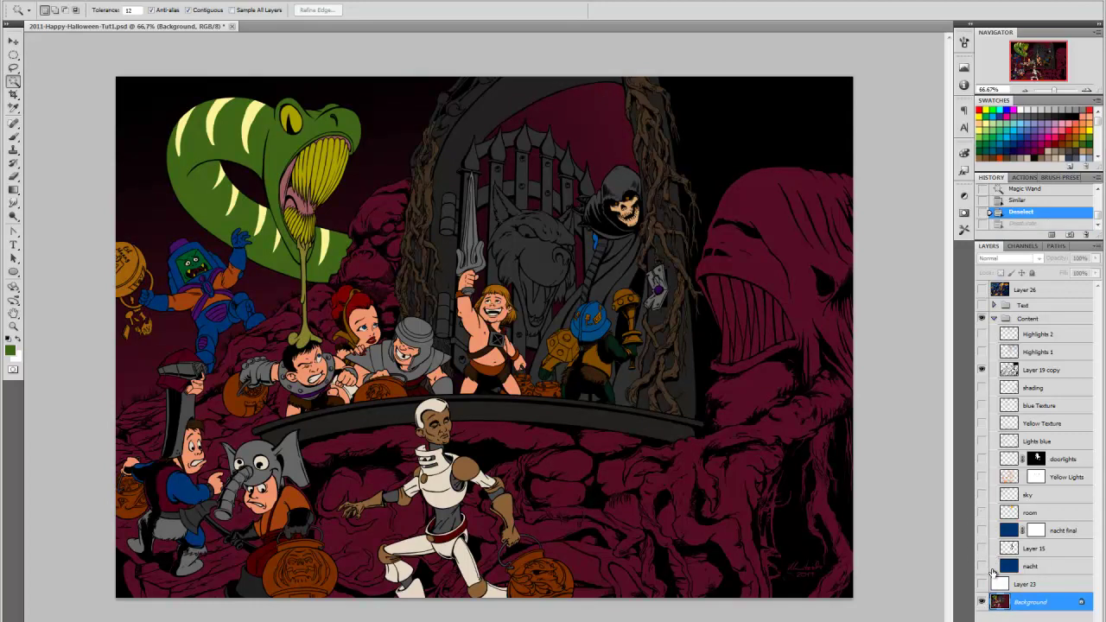
Show the nacht, Layer 15 and nacht final layers, and compare the image with nacht final and nacht hidden in turn
drag(983, 570, 983, 532)
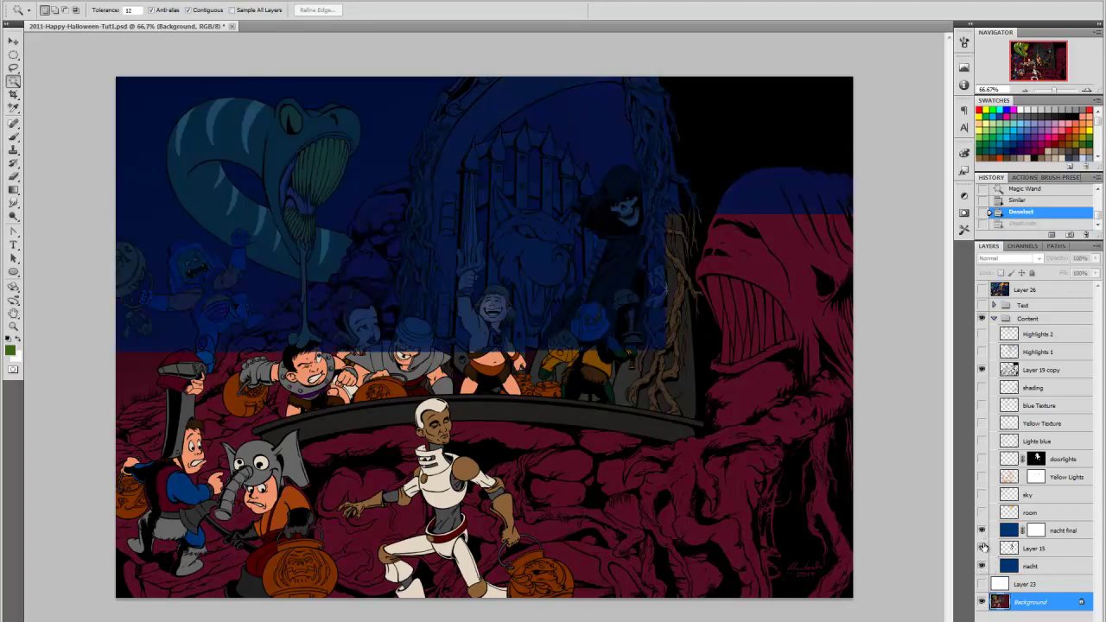
click(1006, 532)
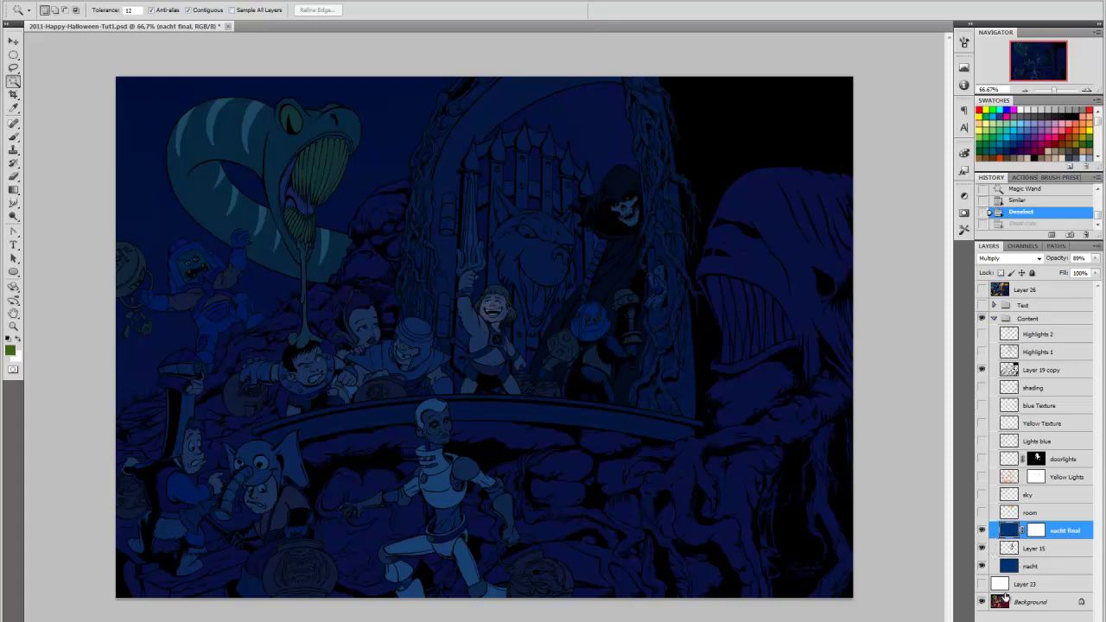
click(1012, 573)
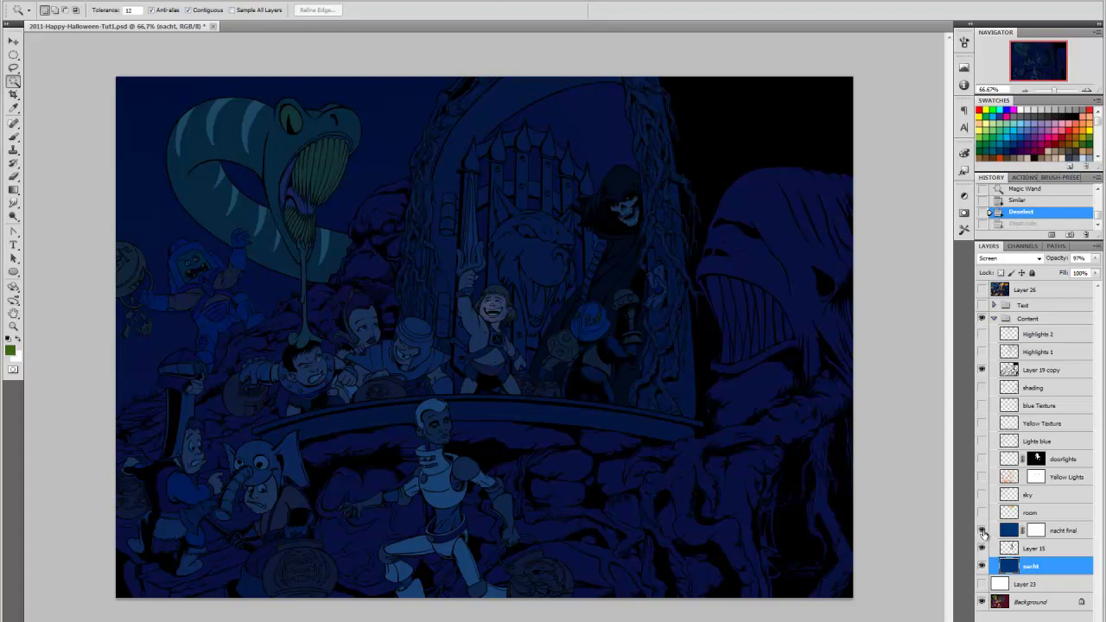
click(982, 531)
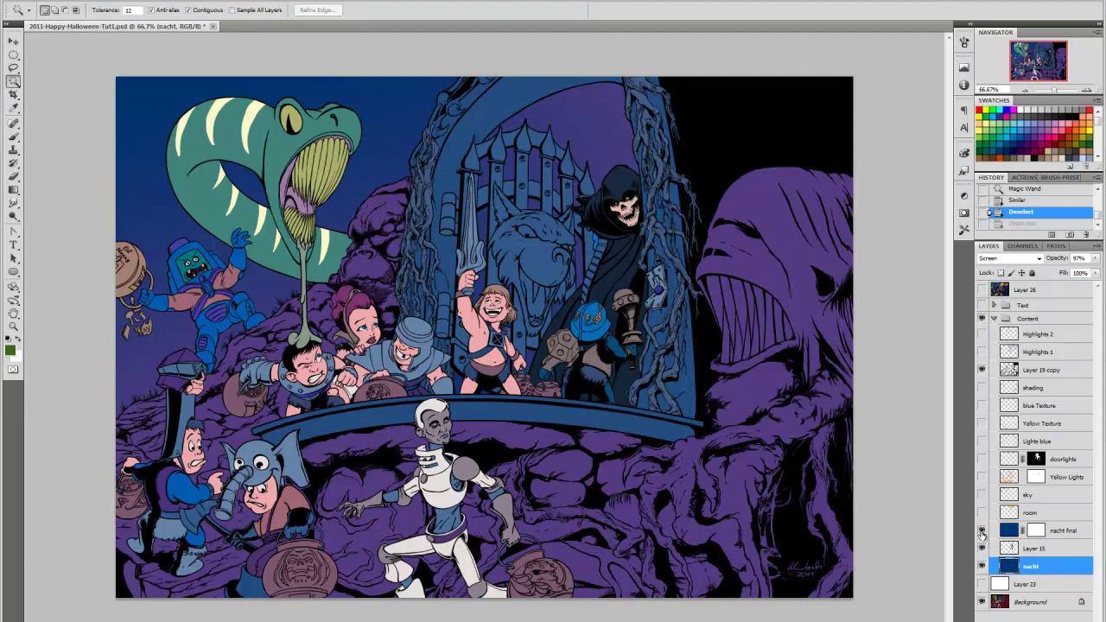
click(982, 566)
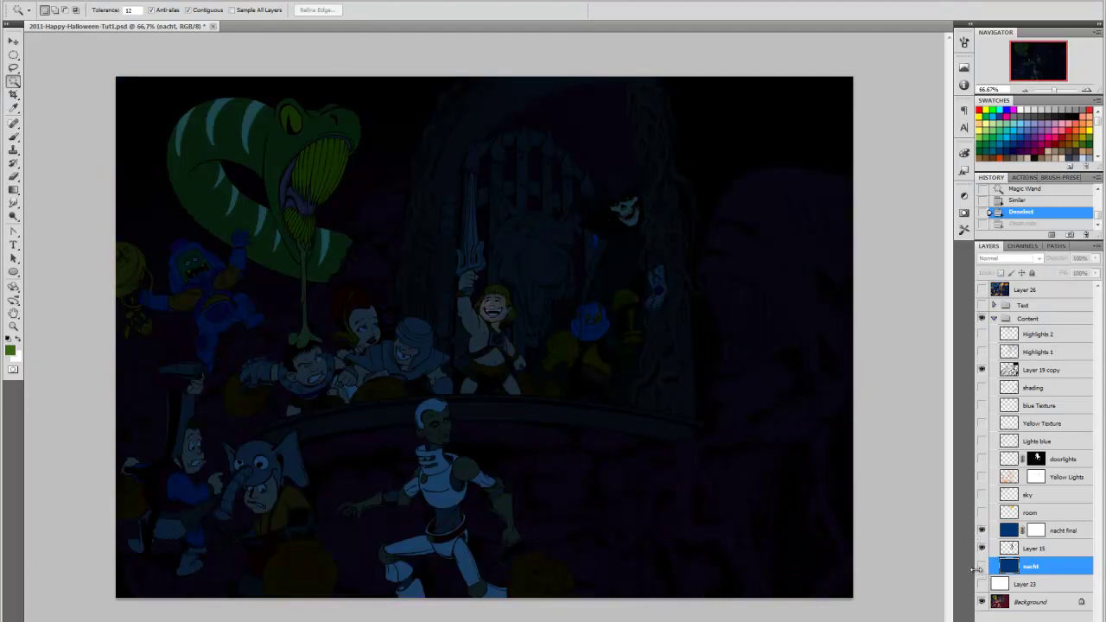
click(982, 566)
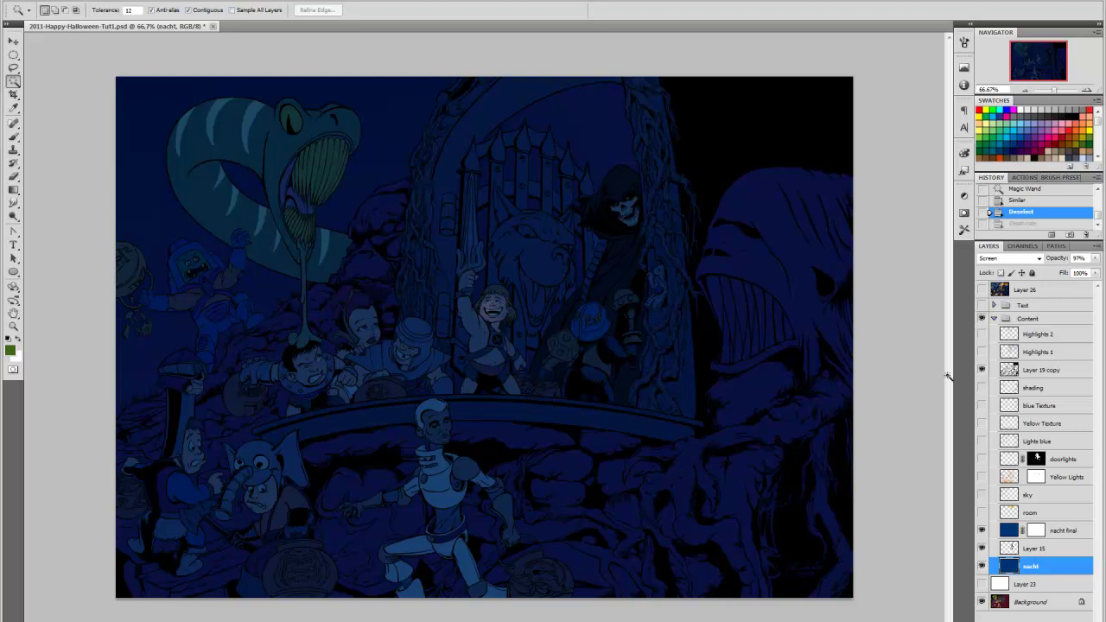
Set up a soft round 137 px brush and add a new layer directly above nacht final
key(b)
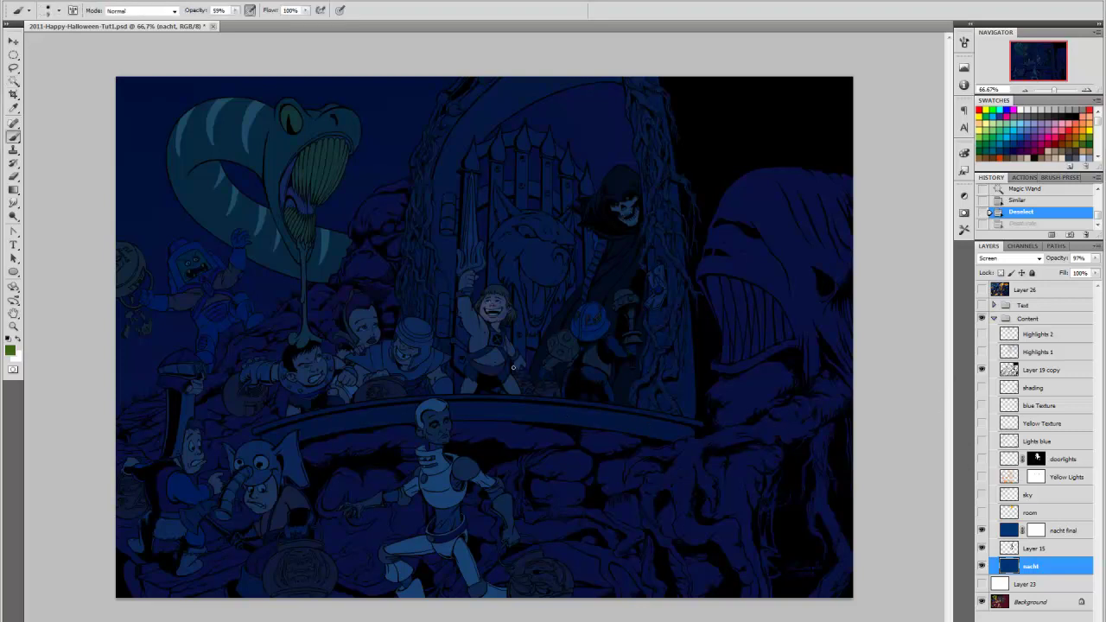
drag(417, 295, 445, 301)
right_click(402, 270)
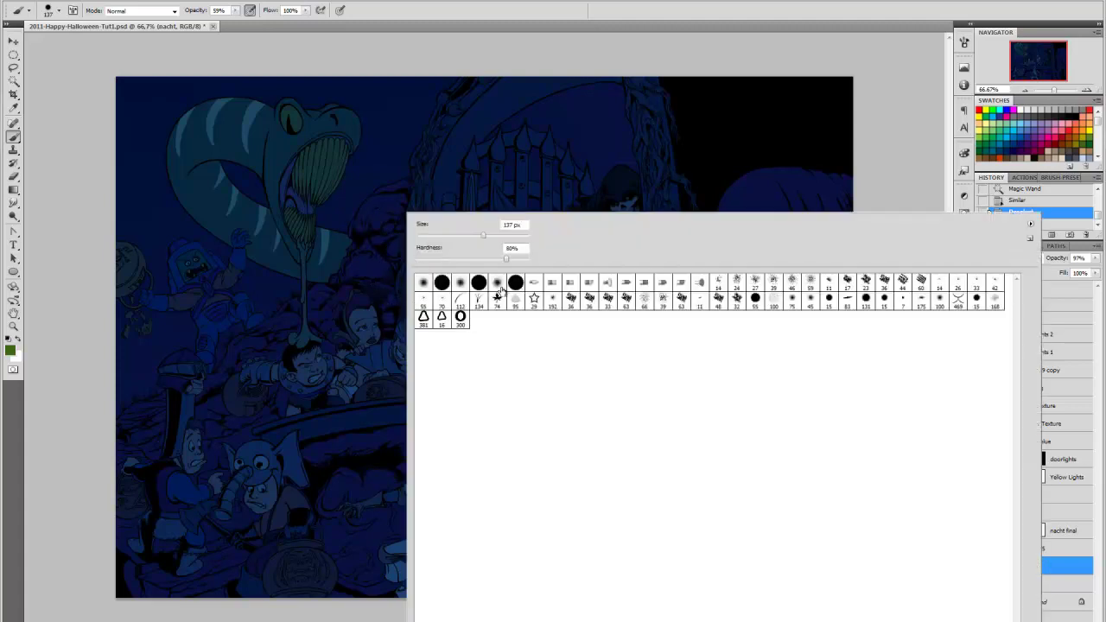
click(585, 59)
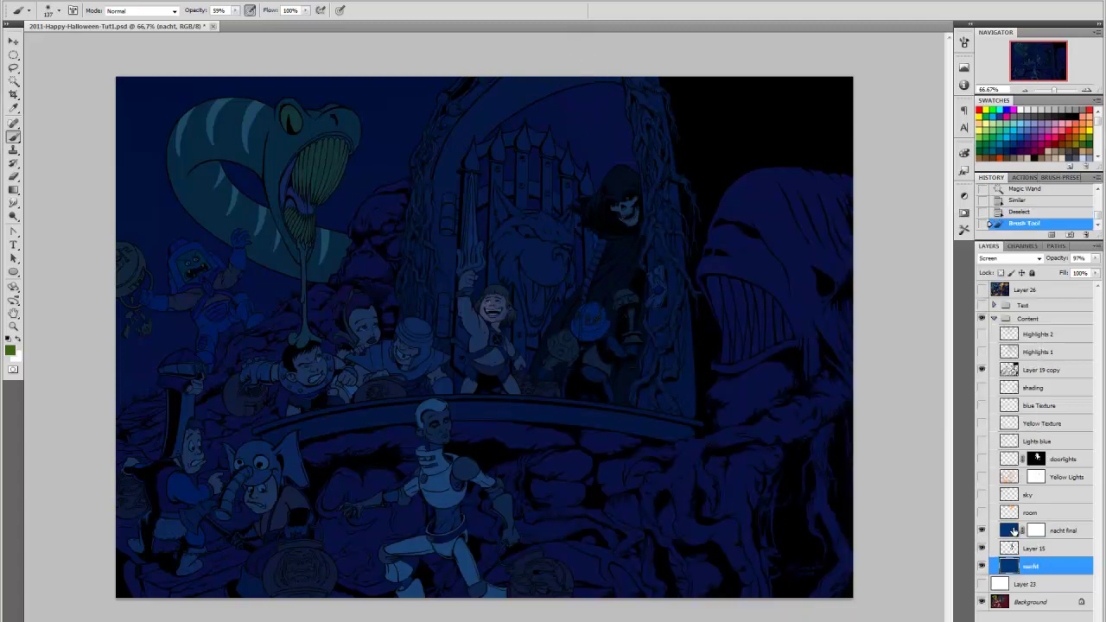
click(1016, 532)
key(ctrl+shift+alt+n)
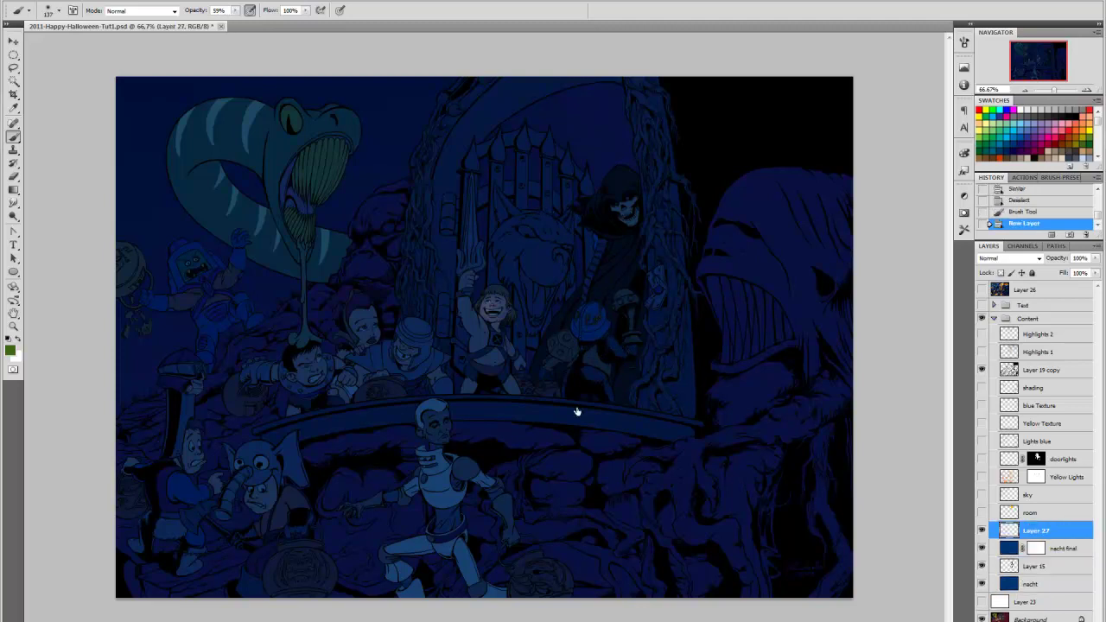
Try a few brush dabs on the white-armoured figure's lower leg and undo them
click(515, 379)
mouse_move(469, 568)
mouse_down()
mouse_move(452, 570)
mouse_move(464, 573)
mouse_up()
click(474, 579)
key(ctrl+z)
Set both the brush mode and the new layer's blending mode to Linear Dodge (Add)
click(149, 12)
click(145, 156)
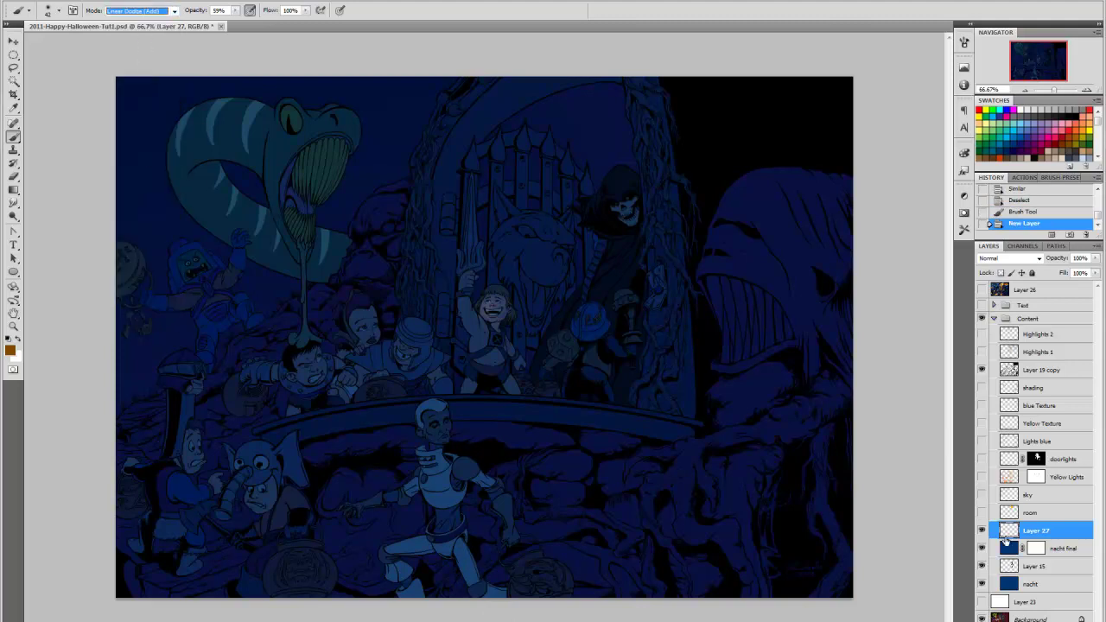
click(1023, 260)
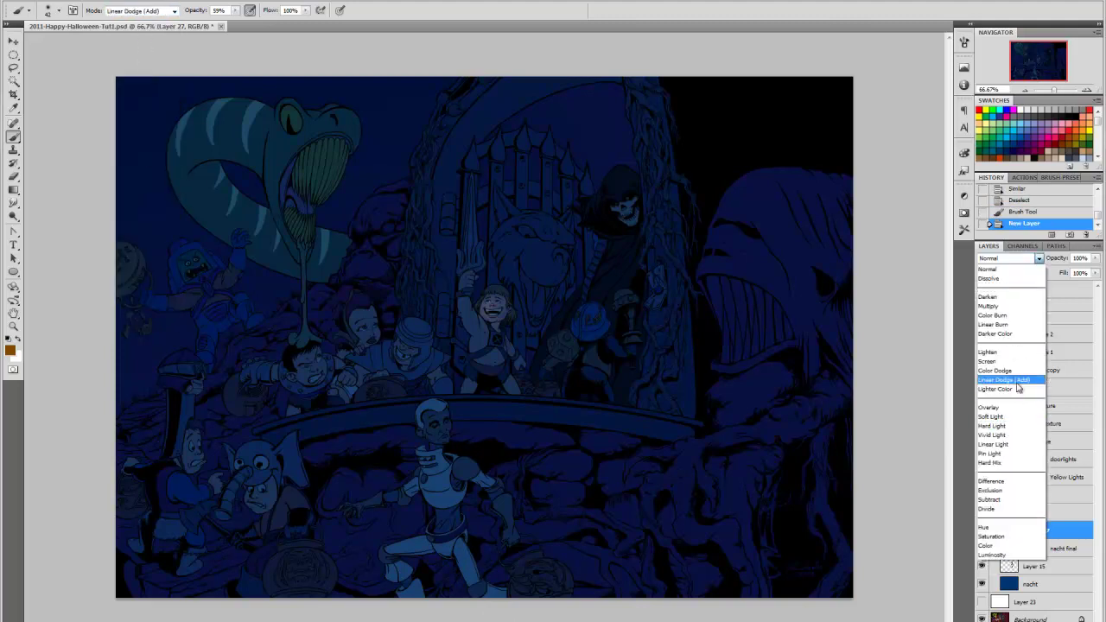
click(1020, 387)
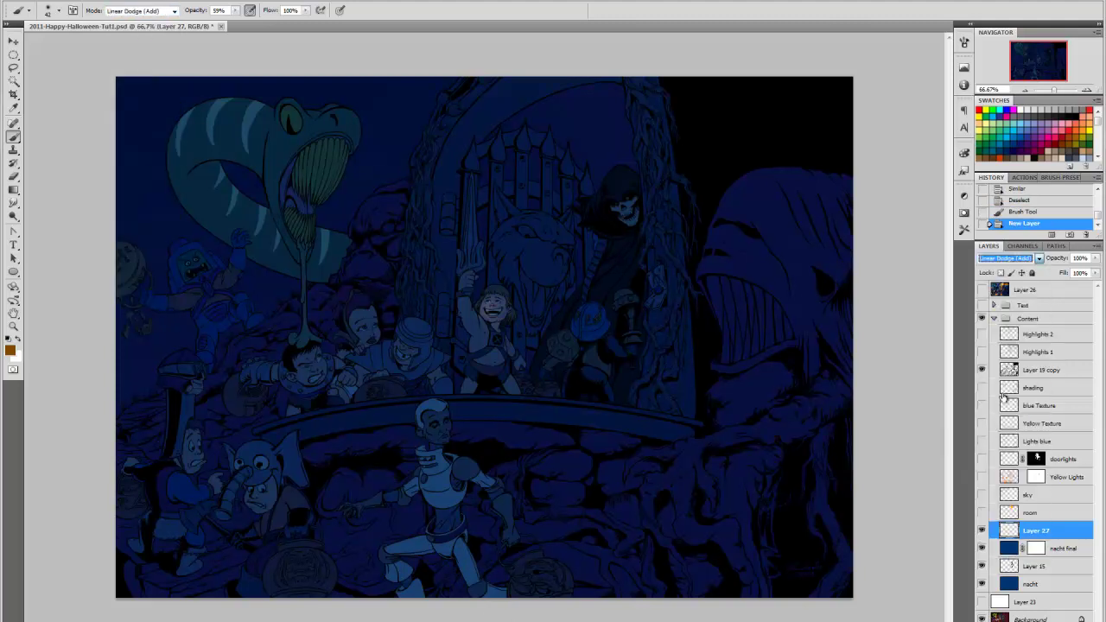
Dab a faint brown glow onto the armoured figure's thigh nearest the lantern
click(479, 566)
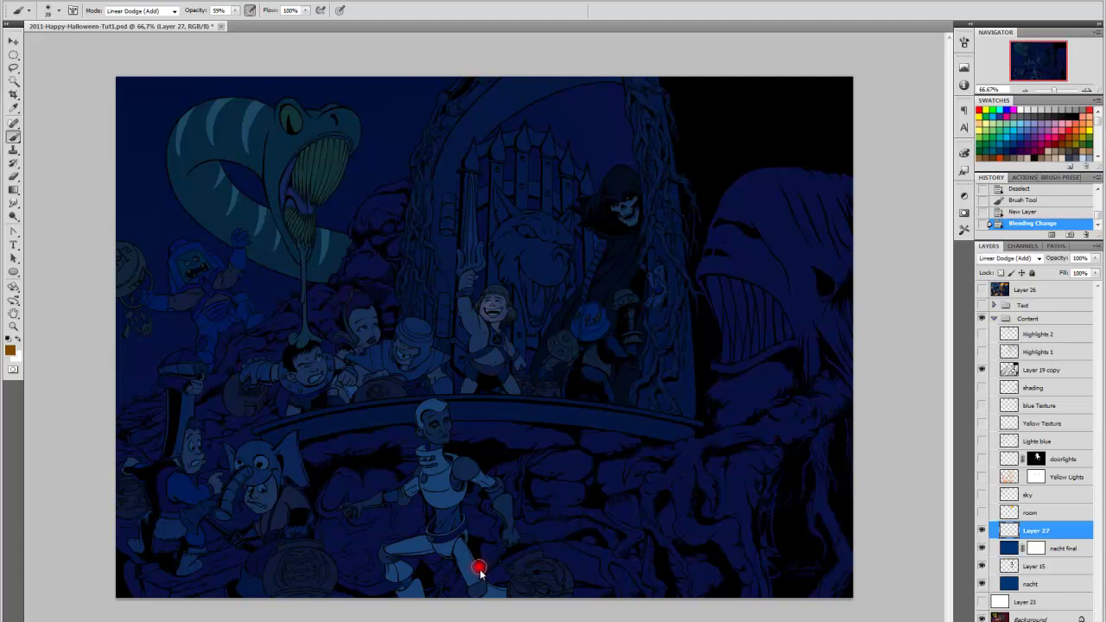
click(461, 550)
click(466, 555)
Paint a bright orange glow over the lantern beside the armoured figure and its surroundings with a large soft brush
key(z)
mouse_move(484, 590)
mouse_down()
mouse_move(547, 587)
mouse_move(510, 515)
mouse_move(594, 373)
mouse_up()
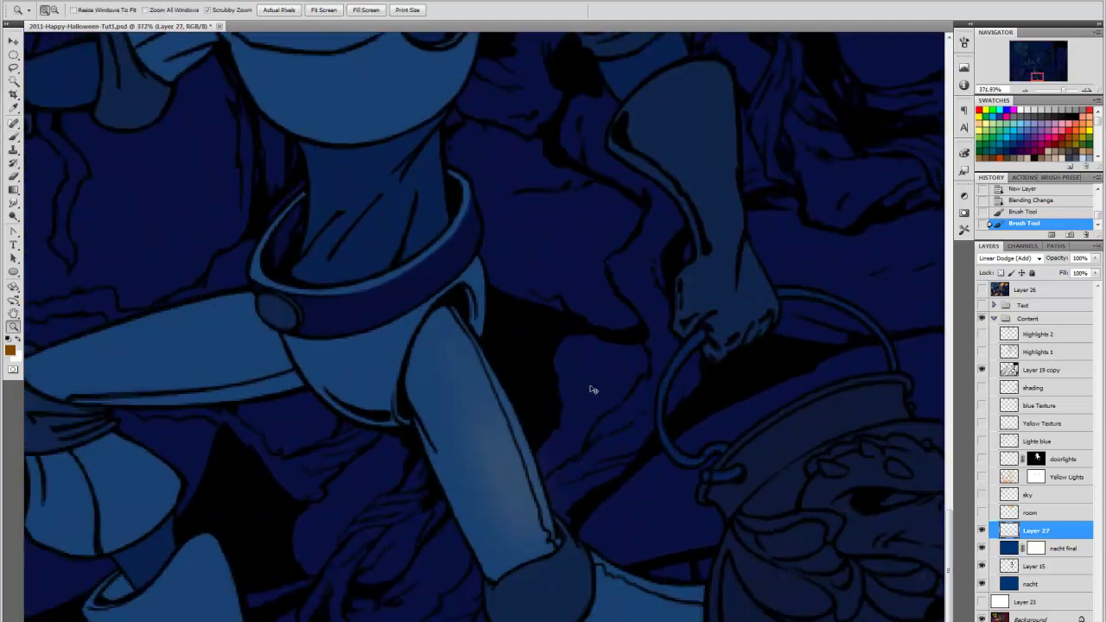
key(ctrl+minus)
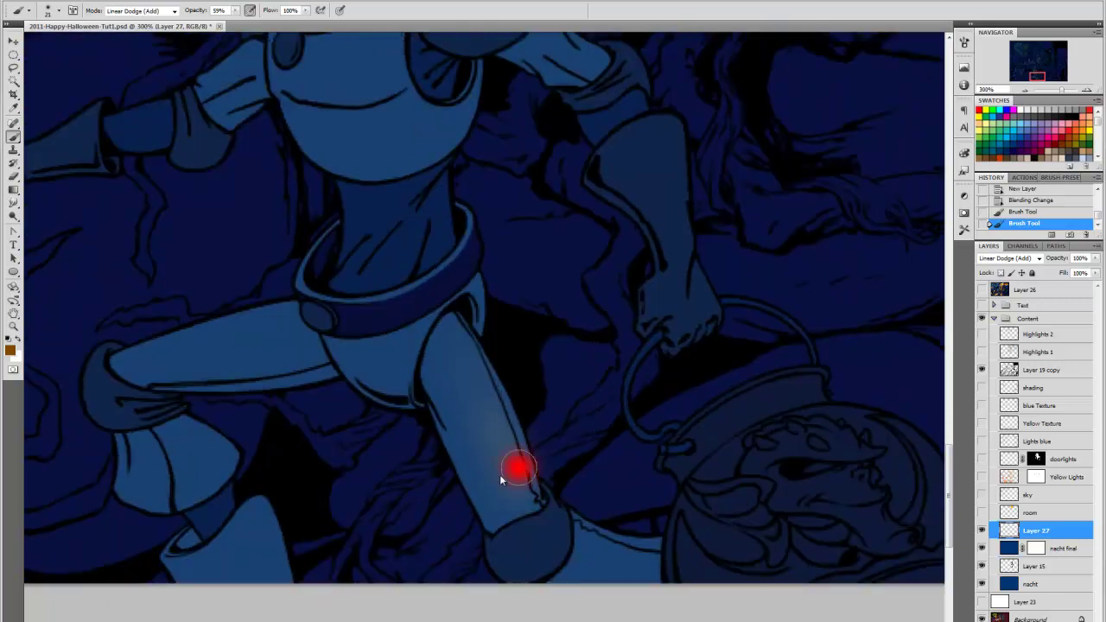
click(778, 487)
mouse_move(859, 513)
mouse_down()
mouse_move(597, 472)
mouse_move(645, 487)
mouse_up()
mouse_move(545, 469)
mouse_down()
mouse_move(527, 464)
mouse_move(553, 449)
mouse_move(536, 436)
mouse_move(444, 420)
mouse_up()
drag(444, 358, 568, 592)
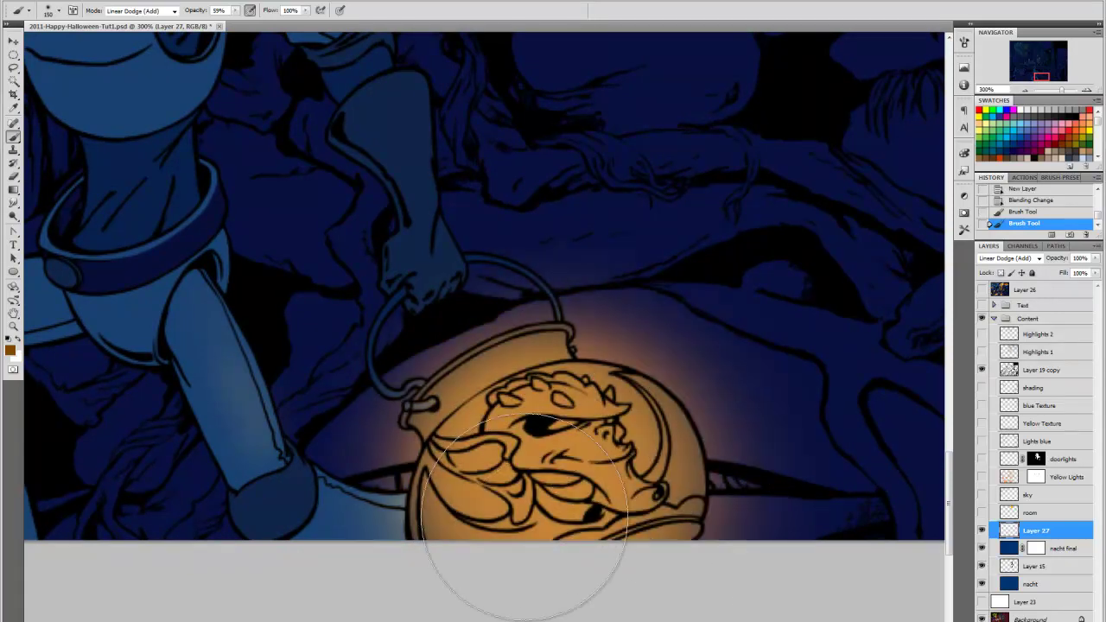
Paint warm reflected lantern light along the armoured figure's thigh, knee, boot and belt with a smaller soft brush
drag(461, 473, 365, 479)
drag(242, 343, 237, 332)
drag(237, 331, 219, 320)
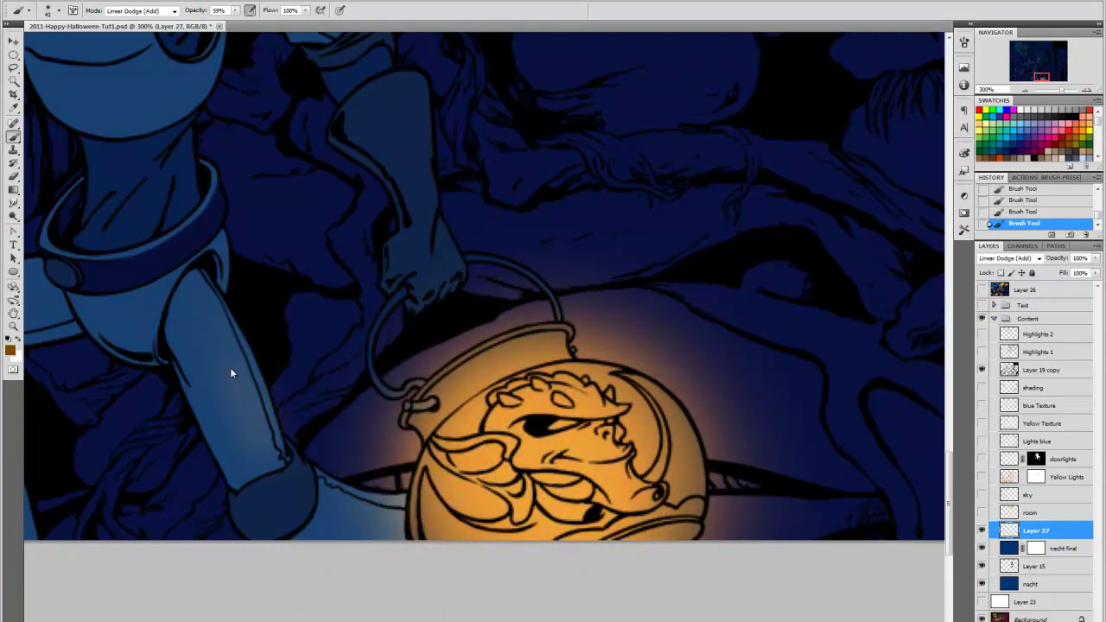
drag(232, 366, 221, 372)
mouse_move(193, 232)
mouse_down()
mouse_move(267, 444)
mouse_move(313, 491)
mouse_move(406, 527)
mouse_up()
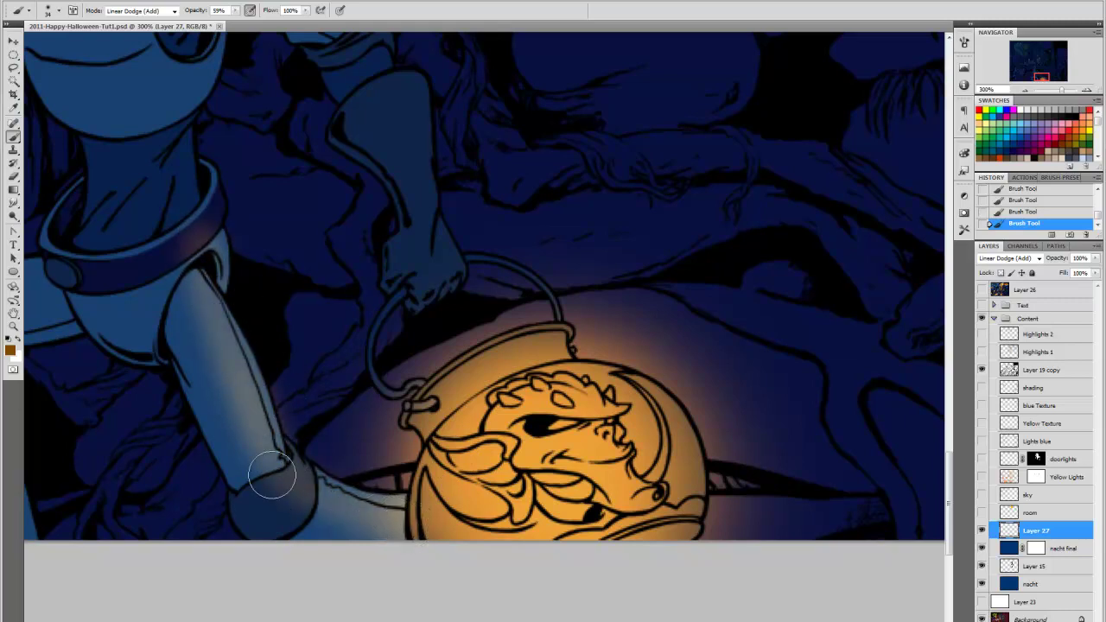
drag(401, 420, 532, 419)
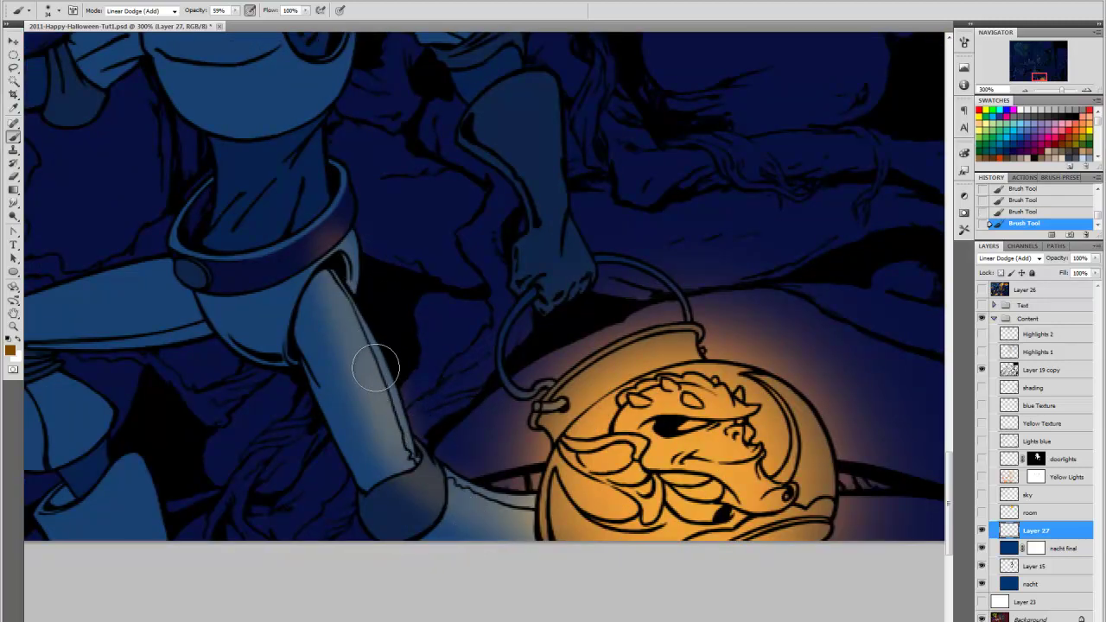
key(w)
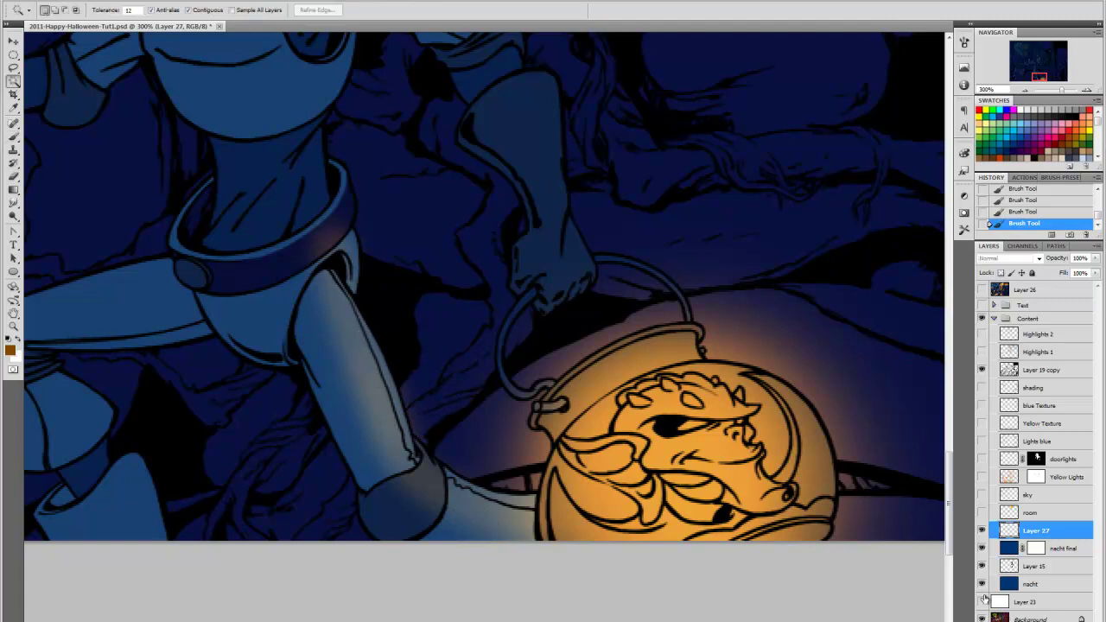
Select the armoured figure's lantern arm, torso, belt, hips and near leg on the Background layer with the Magic Wand
key(alt+comma)
click(525, 280)
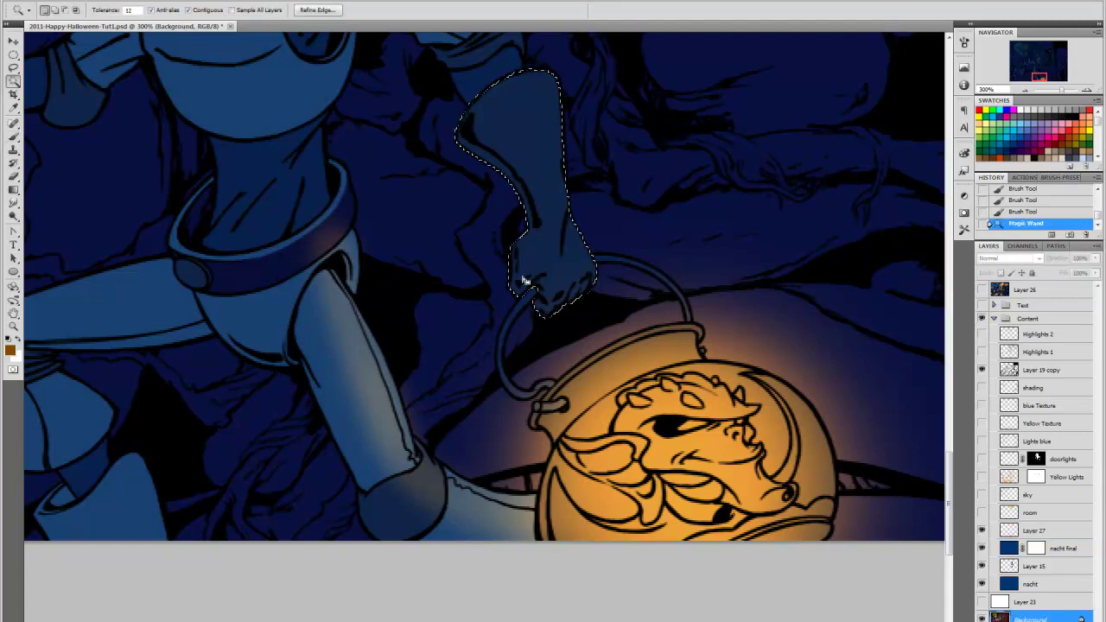
shift+click(308, 200)
shift+click(277, 110)
shift+click(447, 49)
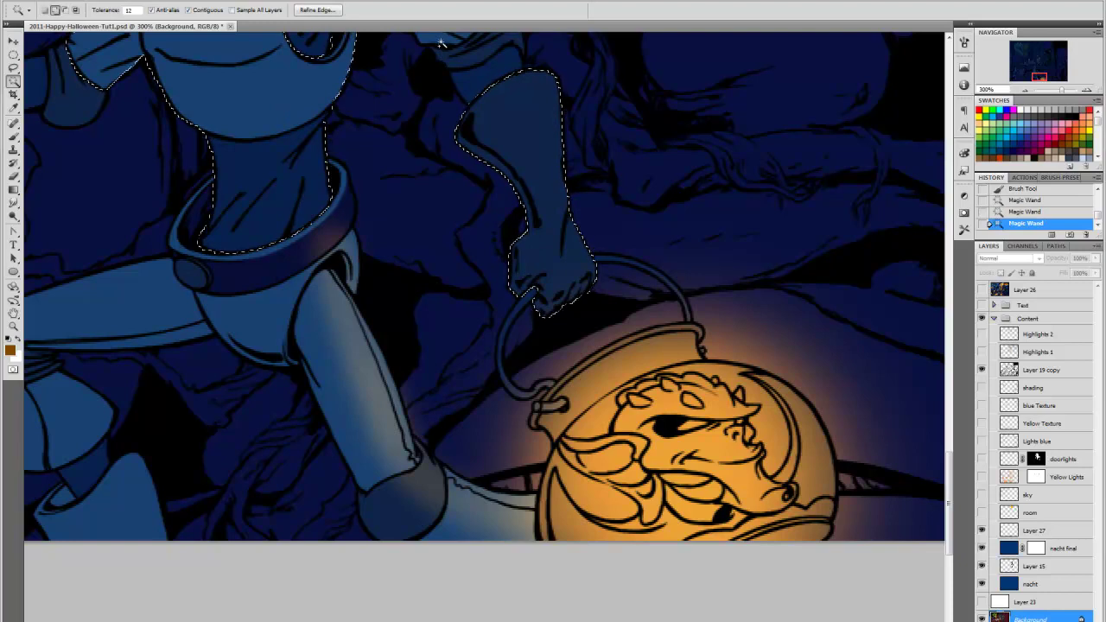
shift+click(459, 84)
shift+click(302, 270)
shift+click(272, 314)
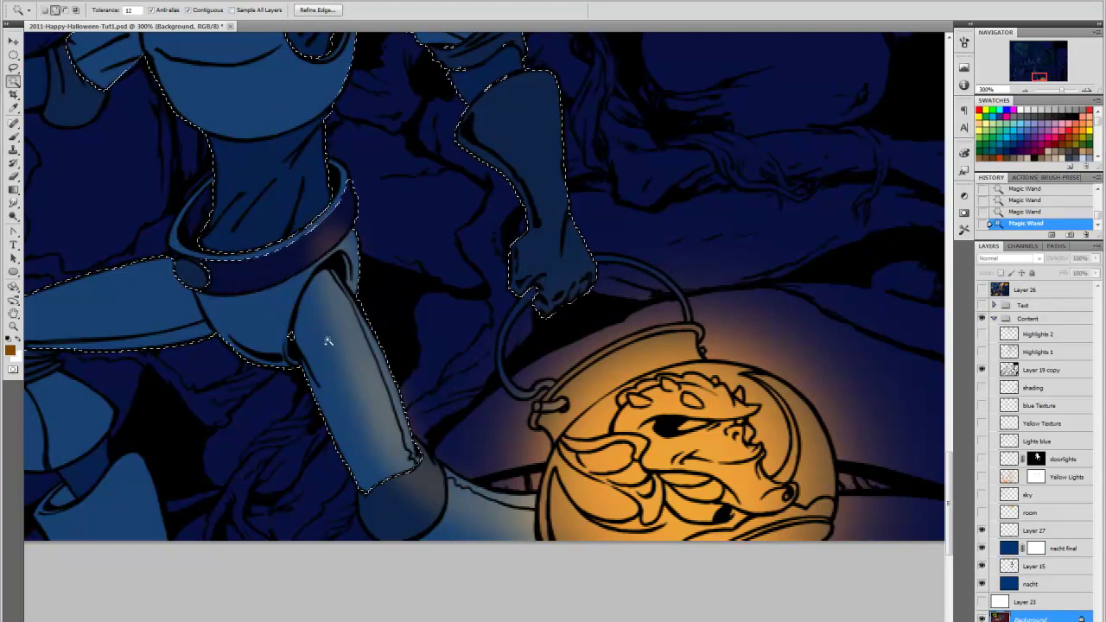
shift+click(415, 495)
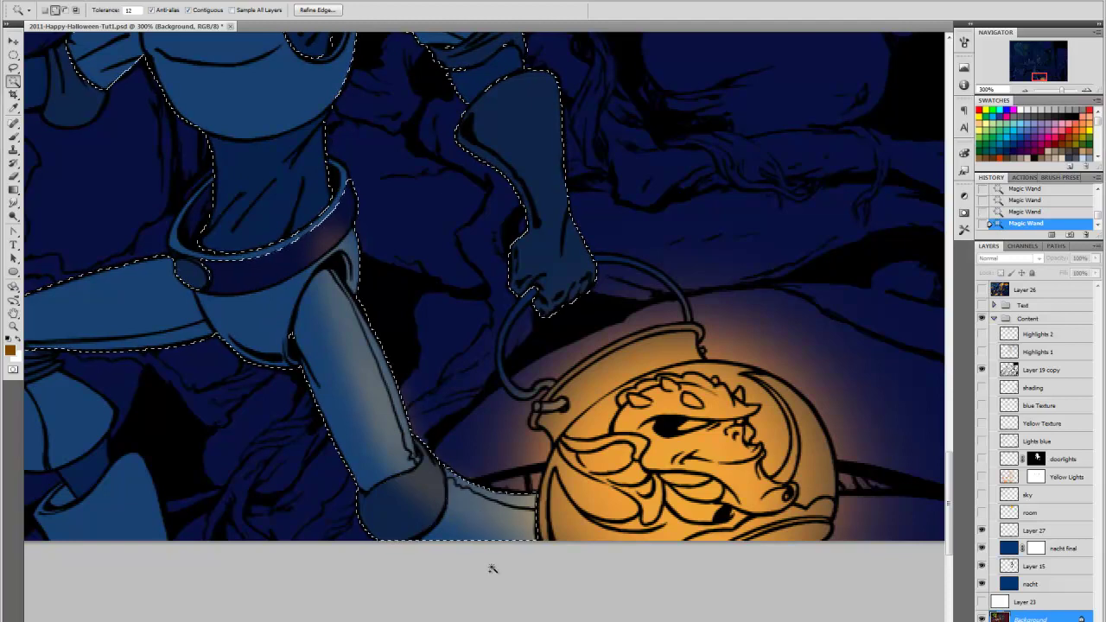
shift+click(452, 486)
Invert the selection, clear the painted glow outside the figure on Layer 27, and deselect
key(ctrl+shift+i)
click(1023, 533)
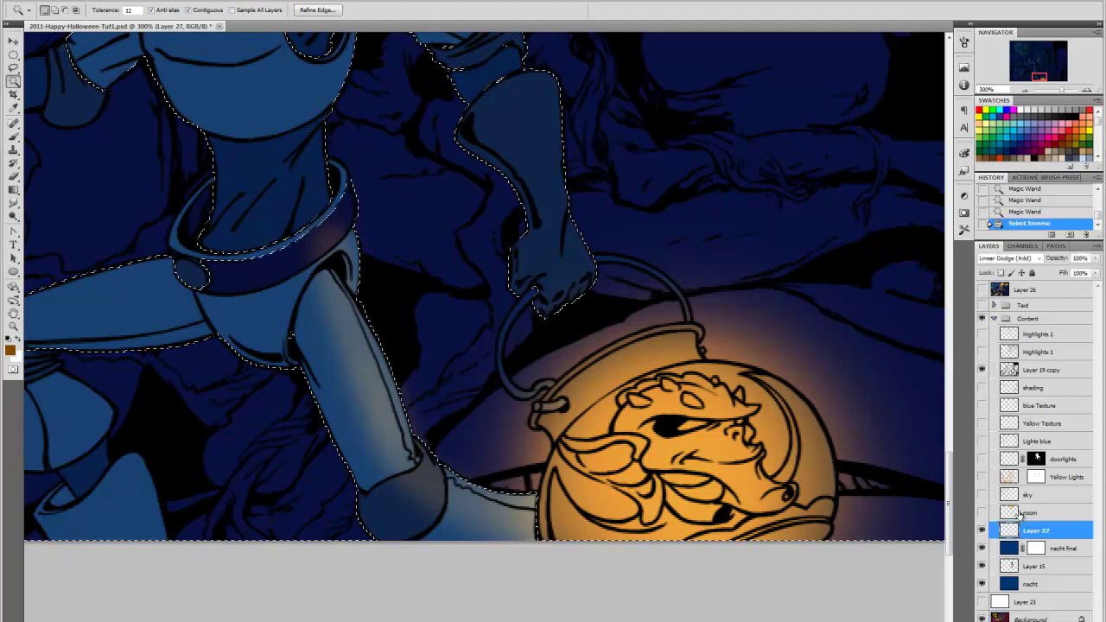
key(Delete)
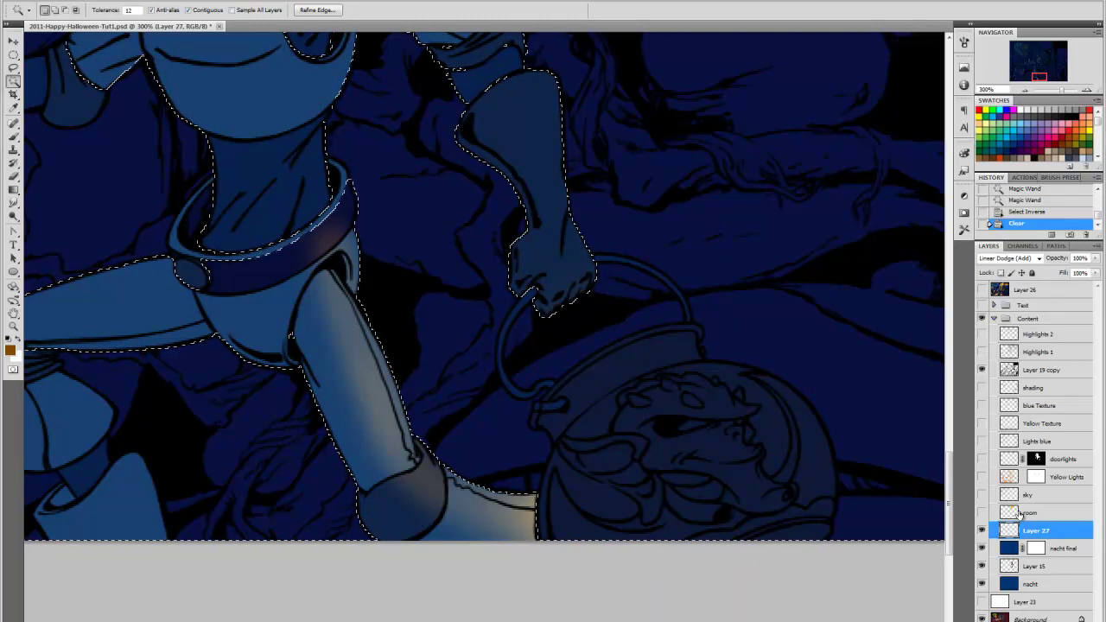
key(ctrl+d)
Repaint the orange glow over the lantern and its immediate surroundings with a large soft brush
key(b)
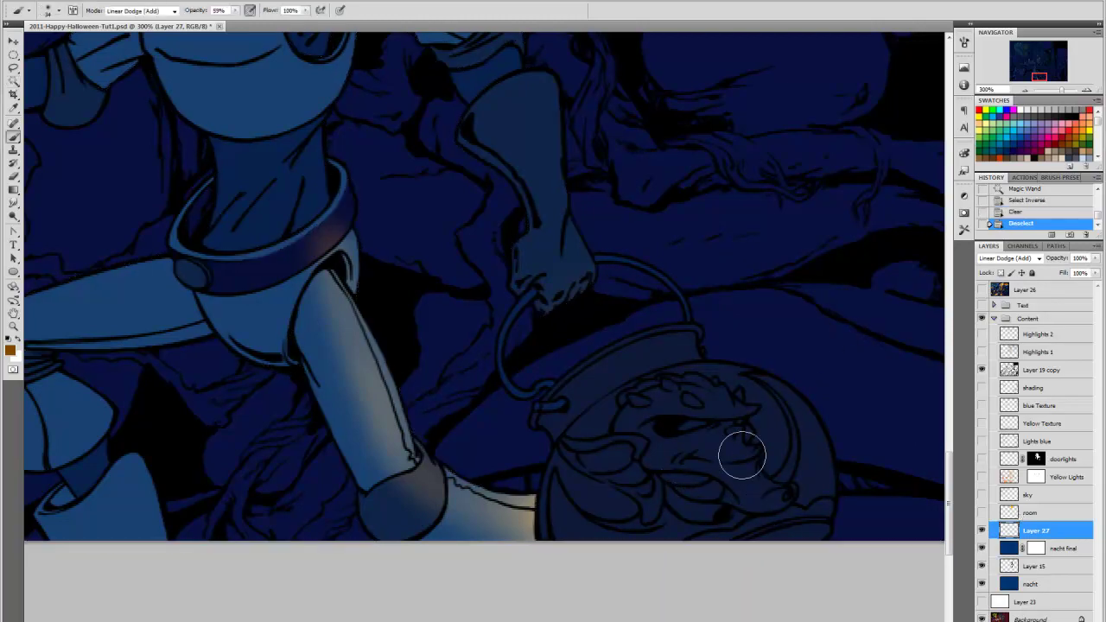
mouse_move(680, 446)
mouse_down()
mouse_move(723, 450)
mouse_move(746, 471)
mouse_move(710, 504)
mouse_move(732, 504)
mouse_move(615, 482)
mouse_move(670, 423)
mouse_move(675, 519)
mouse_move(717, 435)
mouse_move(669, 414)
mouse_move(722, 458)
mouse_move(624, 440)
mouse_move(733, 422)
mouse_move(717, 461)
mouse_move(754, 433)
mouse_move(631, 467)
mouse_up()
click(311, 391)
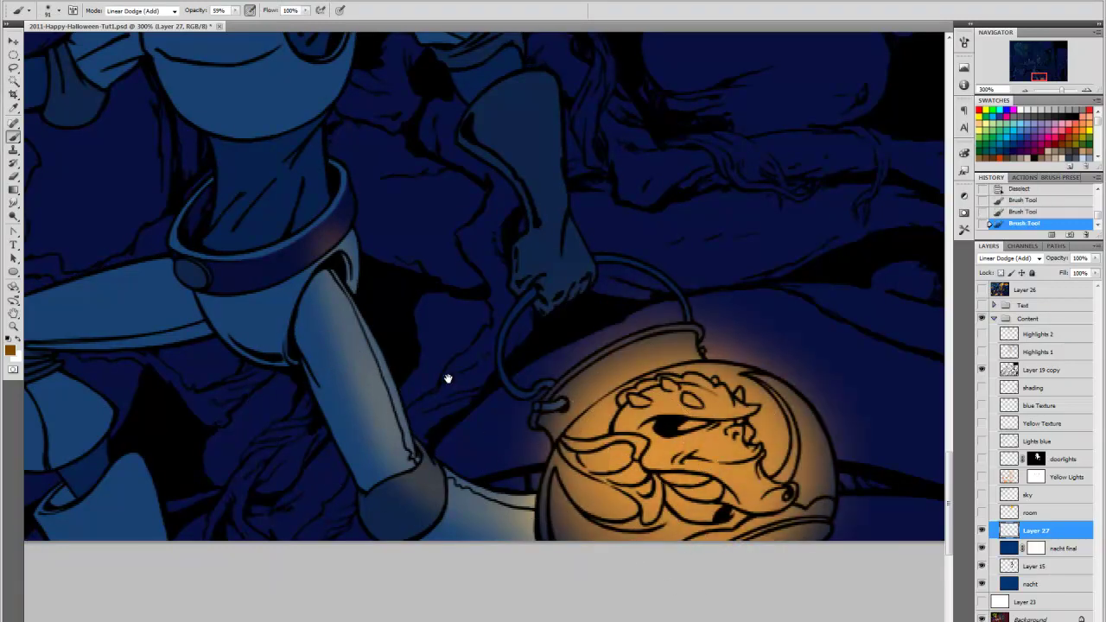
Paint warm light on the lantern's handle and on the fingers gripping it with a small brush
drag(341, 370, 519, 381)
drag(585, 268, 610, 270)
mouse_move(824, 343)
mouse_down()
mouse_move(768, 387)
mouse_move(759, 449)
mouse_up()
drag(706, 420, 698, 432)
mouse_move(709, 412)
mouse_down()
mouse_move(632, 433)
mouse_move(731, 401)
mouse_move(688, 429)
mouse_move(661, 404)
mouse_move(683, 421)
mouse_up()
click(678, 427)
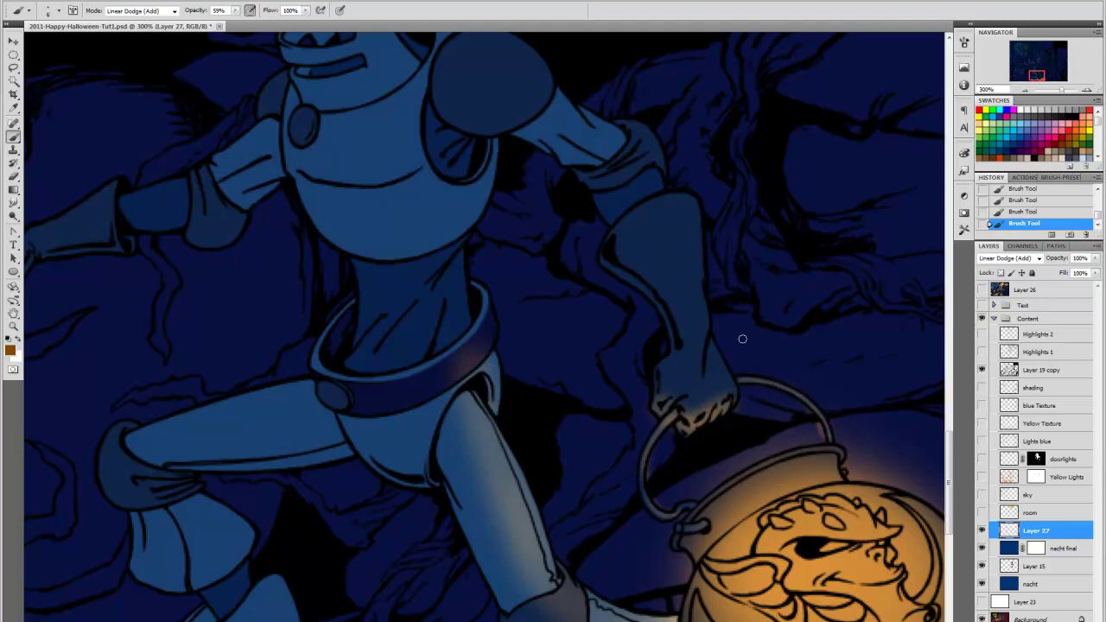
Paint warm reflected light along the lantern arm's lower glove edge, elbow and sleeve cuff
mouse_move(607, 257)
mouse_down()
mouse_move(647, 289)
mouse_move(621, 275)
mouse_move(662, 309)
mouse_move(676, 346)
mouse_up()
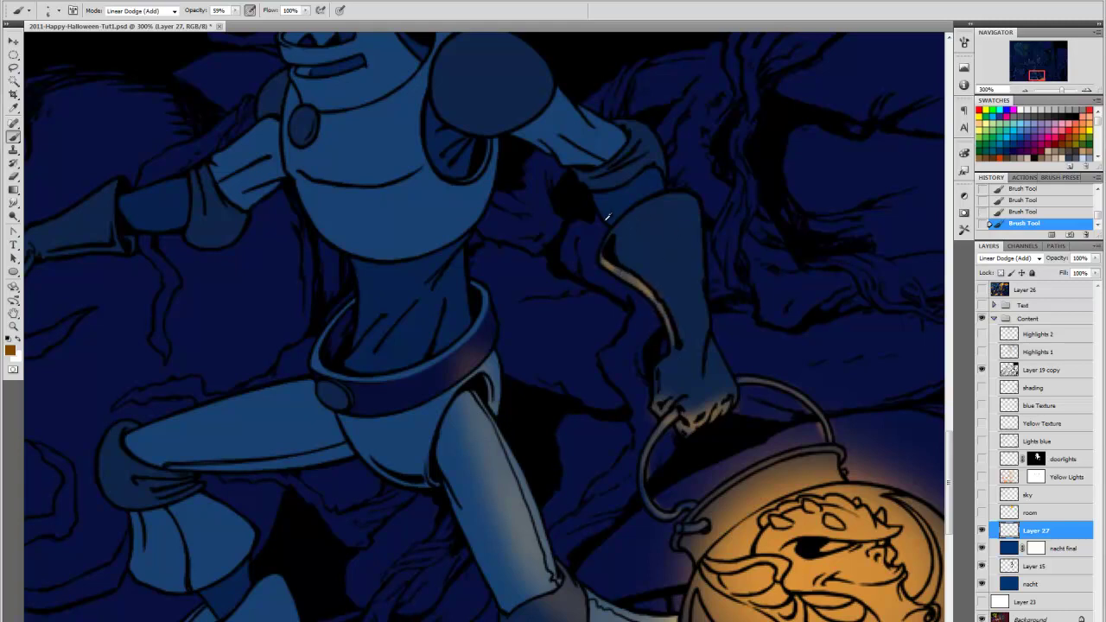
mouse_move(608, 218)
mouse_down()
mouse_move(661, 332)
mouse_move(652, 255)
mouse_move(595, 194)
mouse_move(592, 232)
mouse_up()
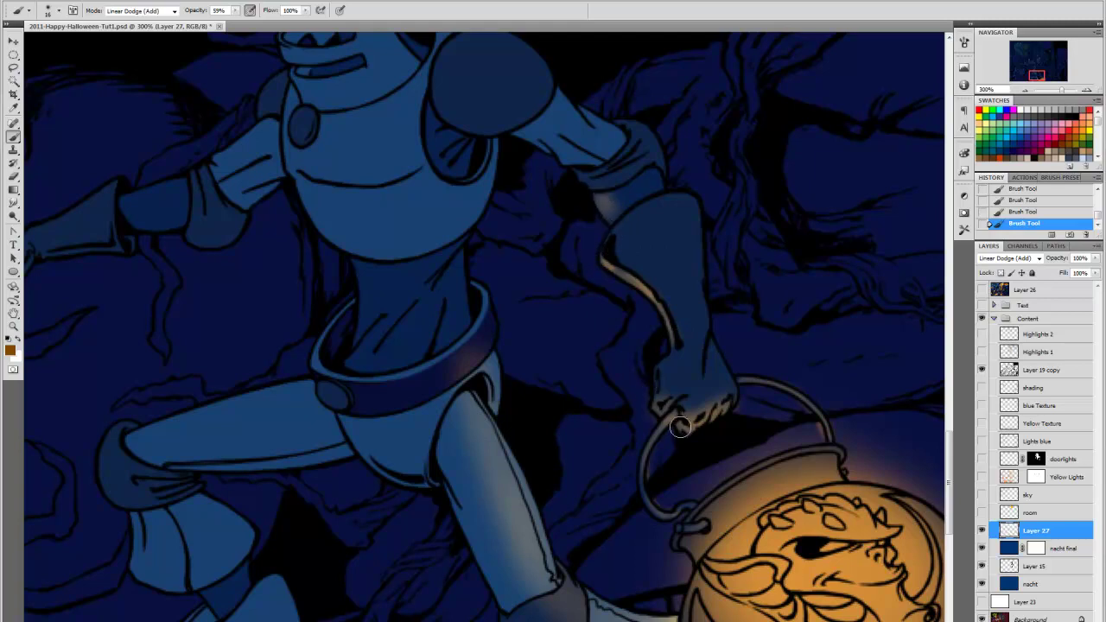
mouse_move(604, 200)
mouse_down()
mouse_move(605, 210)
mouse_move(588, 178)
mouse_move(598, 183)
mouse_up()
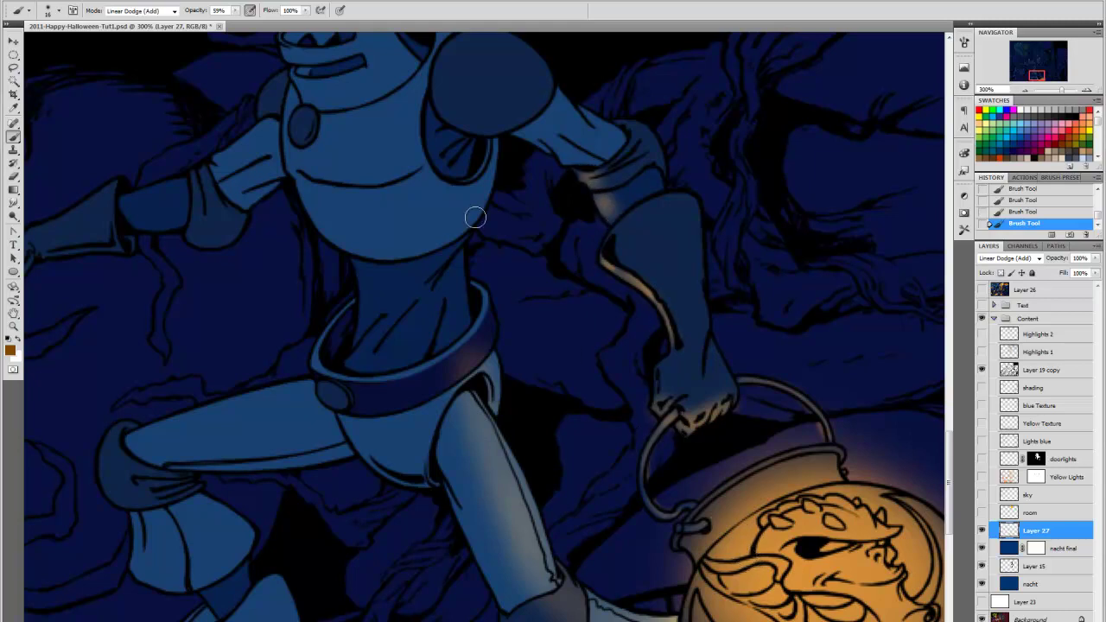
Paint warm lantern light on the side of the chest plate, belt and hip armour nearest the lantern
mouse_move(476, 217)
mouse_down()
mouse_move(472, 182)
mouse_move(447, 238)
mouse_move(455, 194)
mouse_move(473, 187)
mouse_move(475, 208)
mouse_move(441, 191)
mouse_move(480, 183)
mouse_up()
mouse_move(460, 362)
mouse_down()
mouse_move(456, 373)
mouse_move(492, 353)
mouse_move(488, 365)
mouse_up()
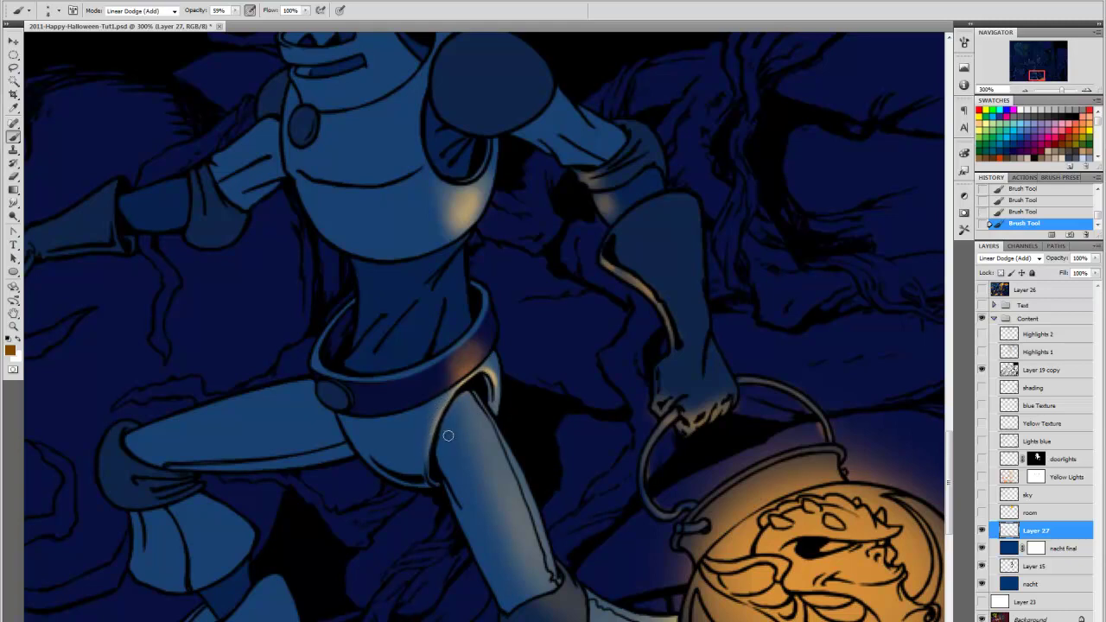
drag(463, 218, 463, 214)
click(458, 223)
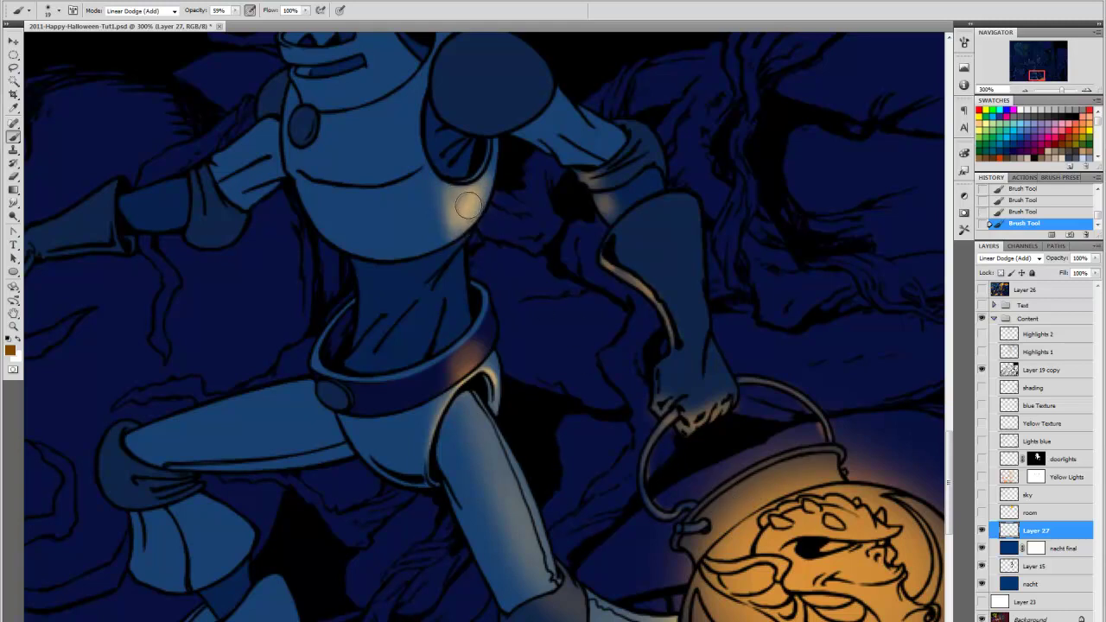
click(468, 205)
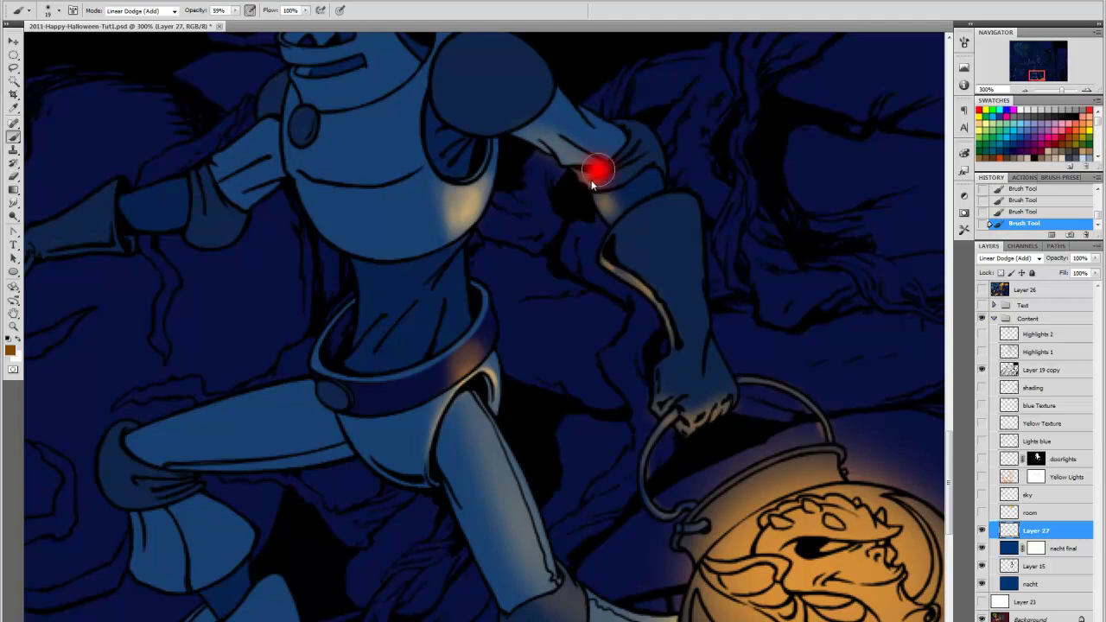
Add warm light under the lantern-side sleeve and along the lower edge of the round shoulder guard
drag(593, 185, 581, 185)
click(479, 124)
mouse_move(443, 110)
mouse_down()
mouse_move(507, 123)
mouse_move(537, 106)
mouse_move(500, 126)
mouse_move(431, 104)
mouse_move(514, 119)
mouse_move(440, 118)
mouse_up()
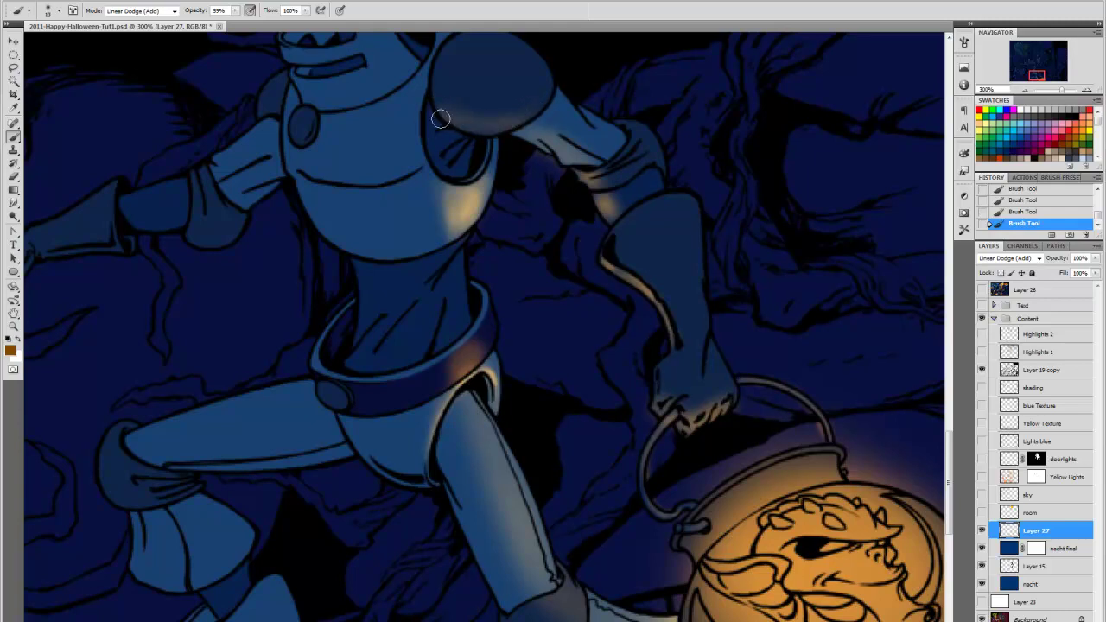
mouse_move(520, 115)
mouse_down()
mouse_move(478, 120)
mouse_move(538, 110)
mouse_move(516, 113)
mouse_move(554, 93)
mouse_up()
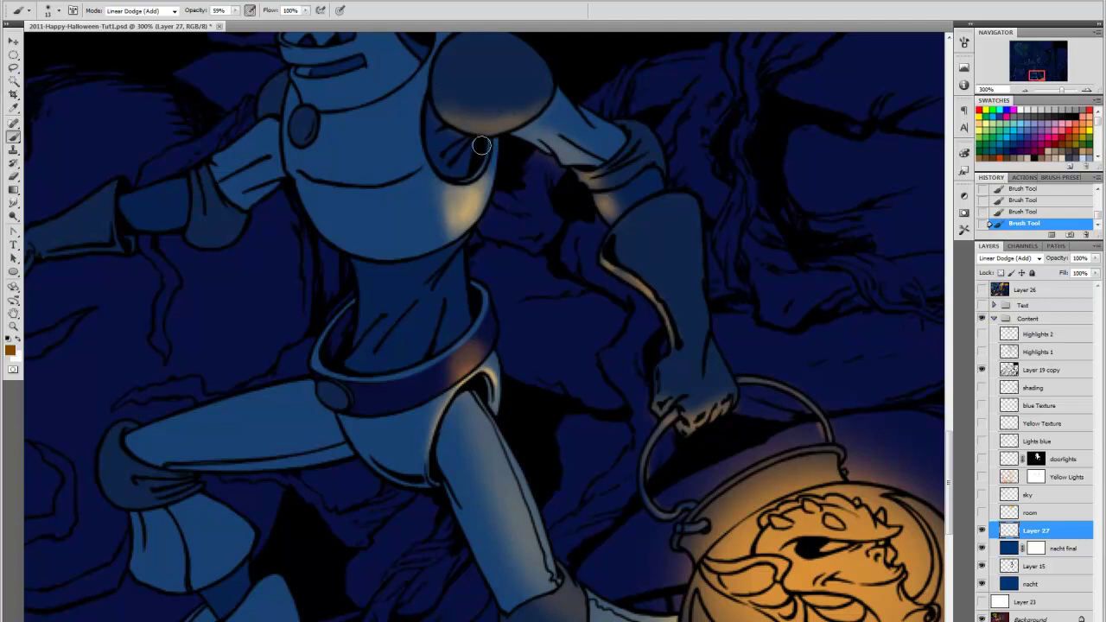
Resize the brush and paint soft warm light on the hip armour facing the second, skull-faced lantern
alt+right_click(528, 123)
alt+right_click(340, 218)
key(h)
drag(419, 455, 637, 334)
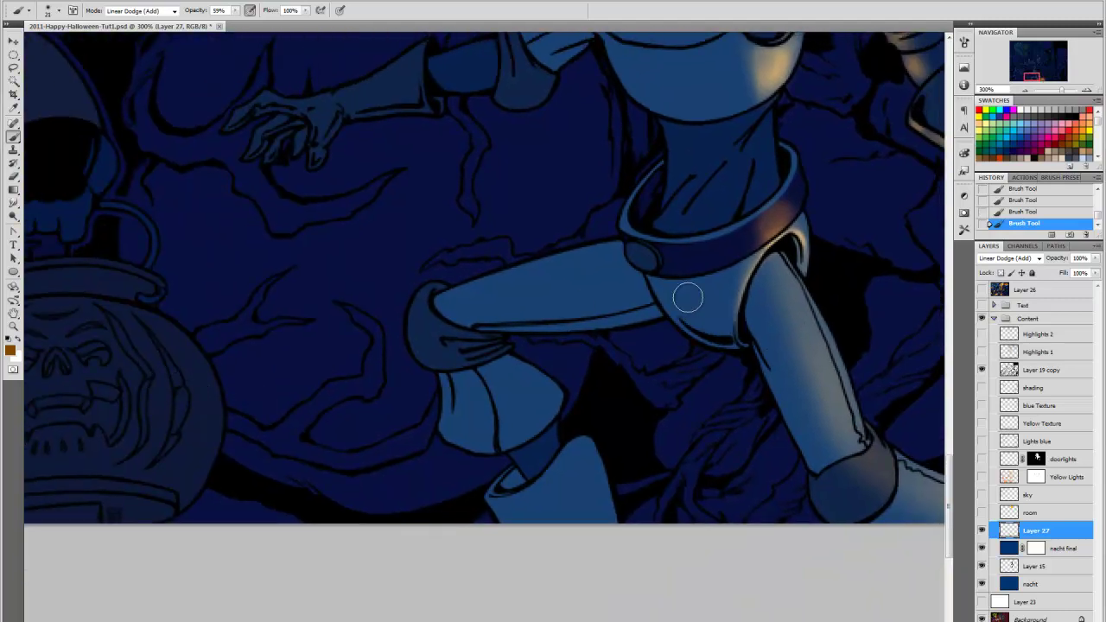
mouse_move(688, 297)
mouse_down()
mouse_move(666, 292)
mouse_move(685, 316)
mouse_move(657, 285)
mouse_move(695, 310)
mouse_up()
Paint soft warm light on the lower chest plate's side facing the second lantern
key(space)
drag(777, 309, 801, 435)
mouse_move(649, 190)
mouse_down()
mouse_move(657, 238)
mouse_move(648, 212)
mouse_move(683, 212)
mouse_move(634, 208)
mouse_up()
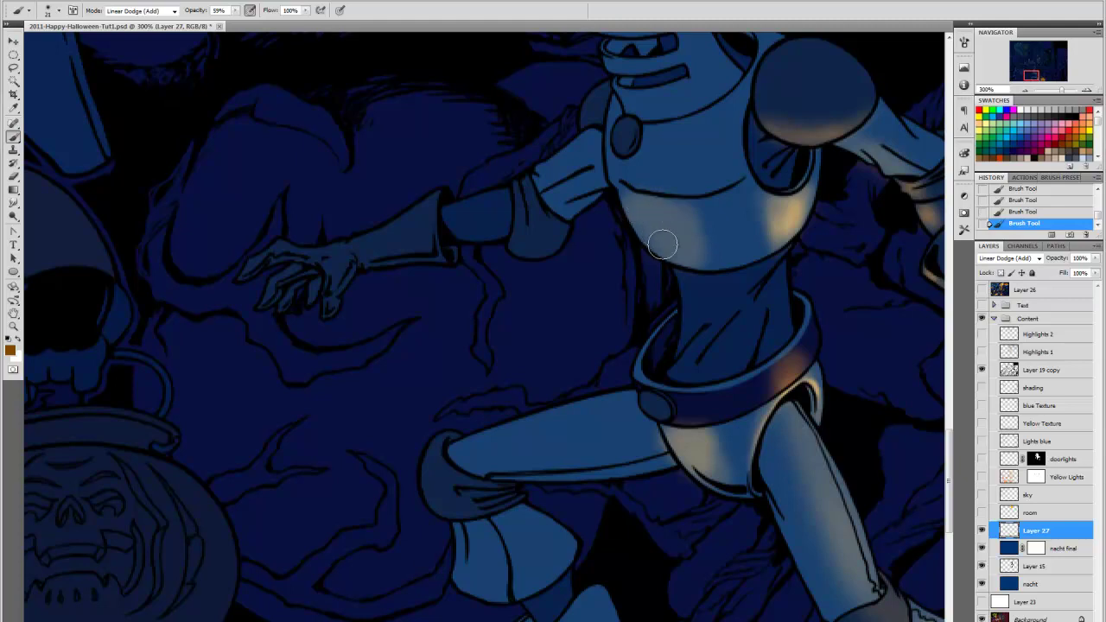
drag(662, 245, 661, 214)
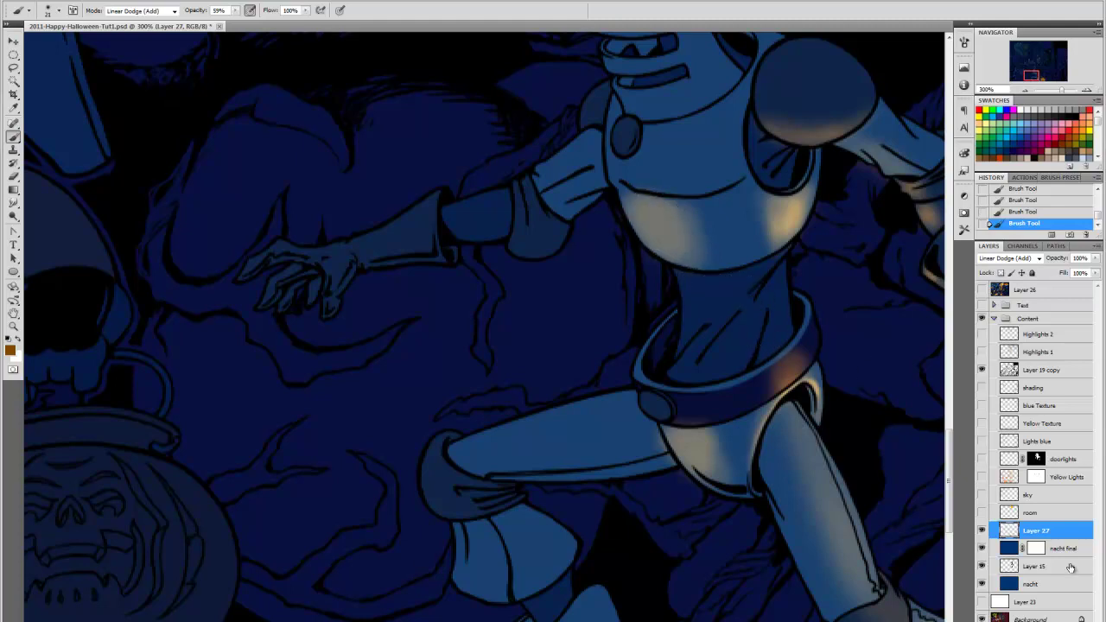
Add a new layer in Linear Dodge (Add) mode and paint brighter highlights on the chest plate and hip armour
key(ctrl+shift+alt+n)
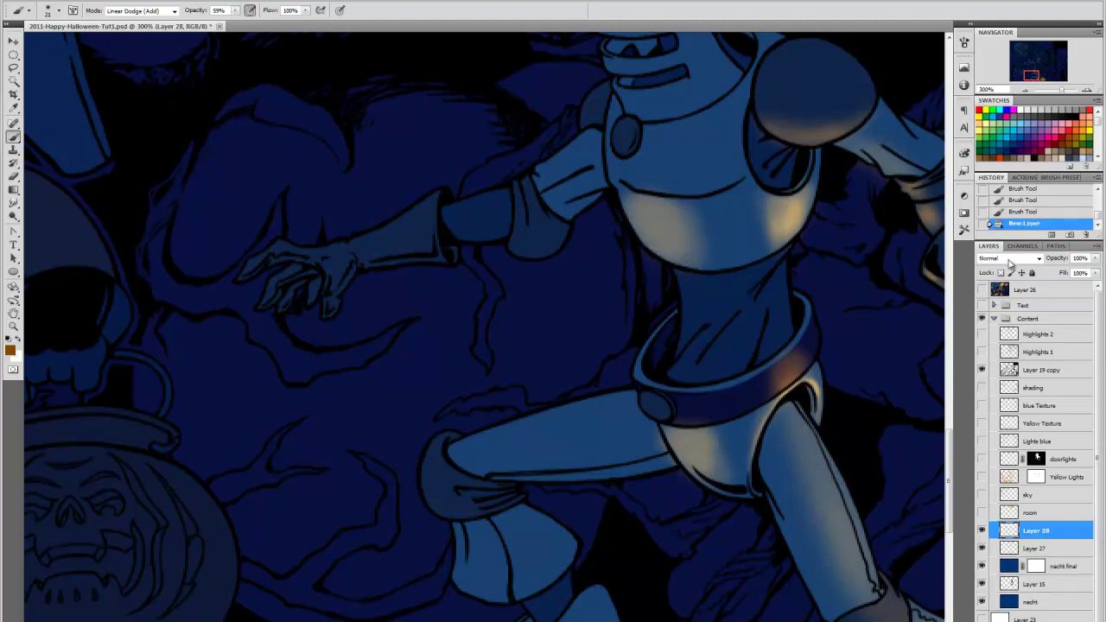
click(1007, 258)
click(1007, 381)
mouse_move(645, 210)
mouse_down()
mouse_move(669, 263)
mouse_move(659, 236)
mouse_move(667, 252)
mouse_up()
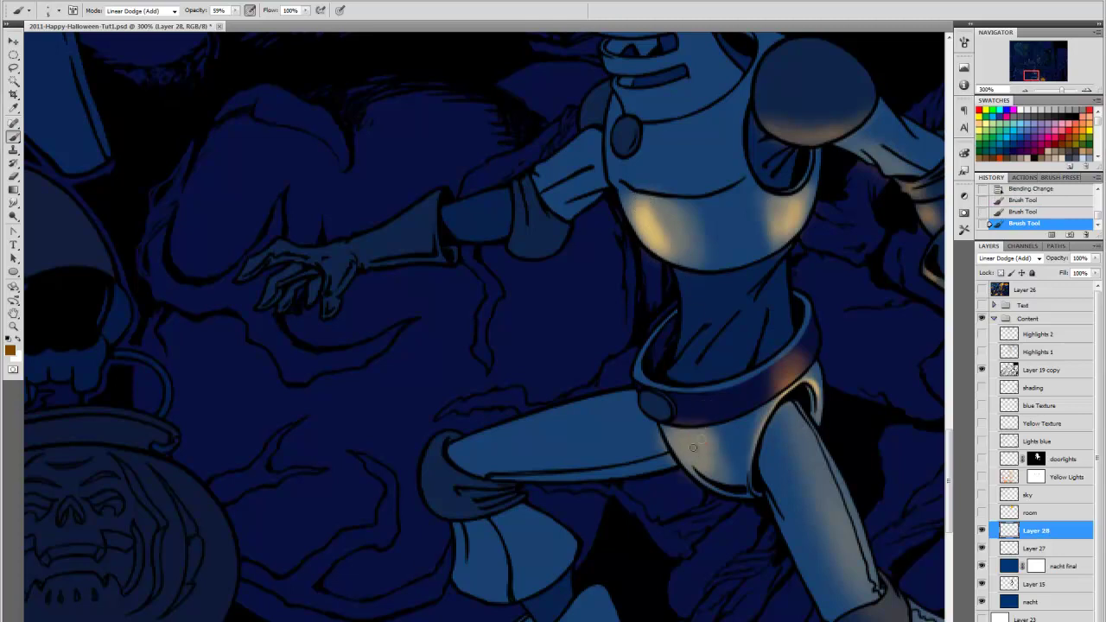
mouse_move(686, 444)
mouse_down()
mouse_move(716, 469)
mouse_move(705, 438)
mouse_move(703, 451)
mouse_move(680, 440)
mouse_move(700, 467)
mouse_move(699, 438)
mouse_up()
Soften the chest highlight with the Smudge tool and paint bright light along the ridge across the chest plate
key(r)
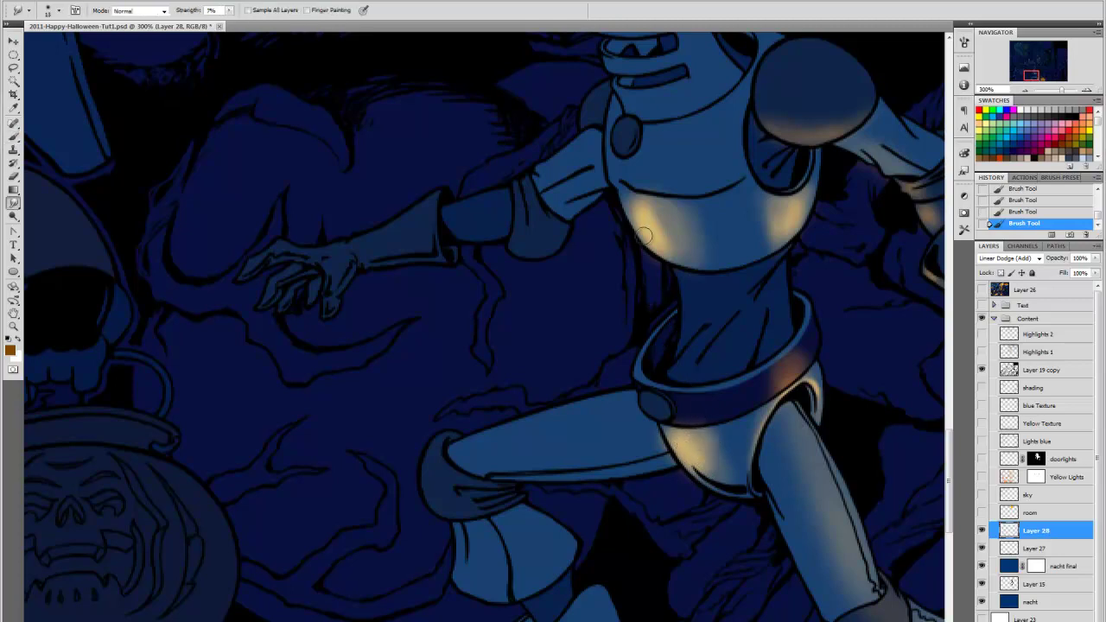
mouse_move(645, 235)
mouse_down()
mouse_move(653, 213)
mouse_move(638, 209)
mouse_move(670, 248)
mouse_move(632, 211)
mouse_move(664, 243)
mouse_move(701, 231)
mouse_move(683, 227)
mouse_move(681, 250)
mouse_move(669, 223)
mouse_up()
key(b)
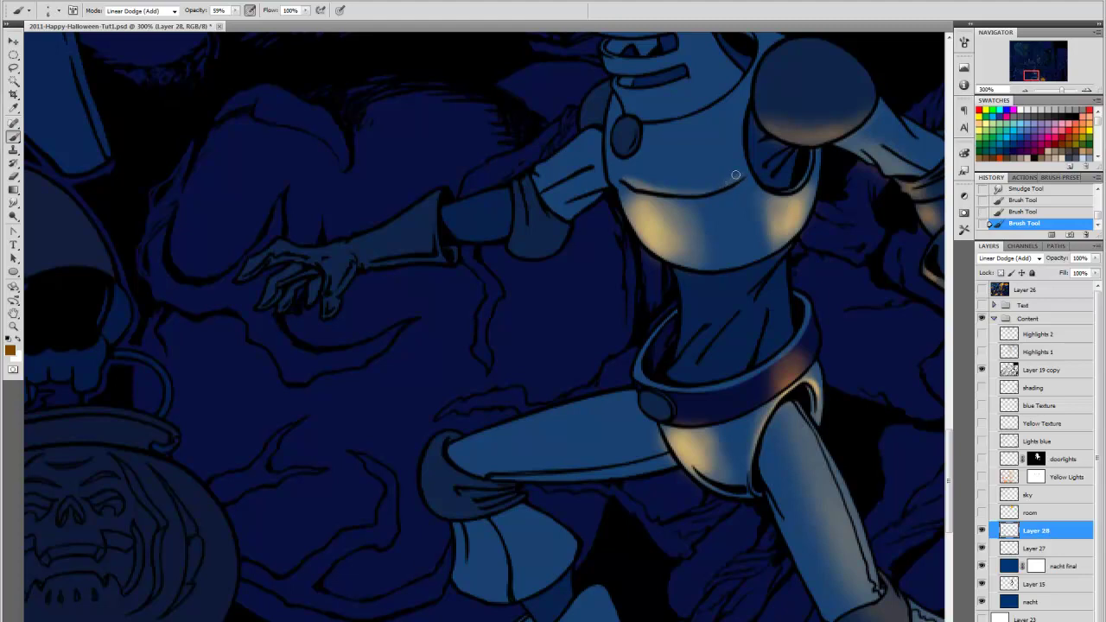
mouse_move(736, 175)
mouse_down()
mouse_move(701, 182)
mouse_move(738, 167)
mouse_move(714, 184)
mouse_move(735, 180)
mouse_up()
drag(724, 187, 722, 184)
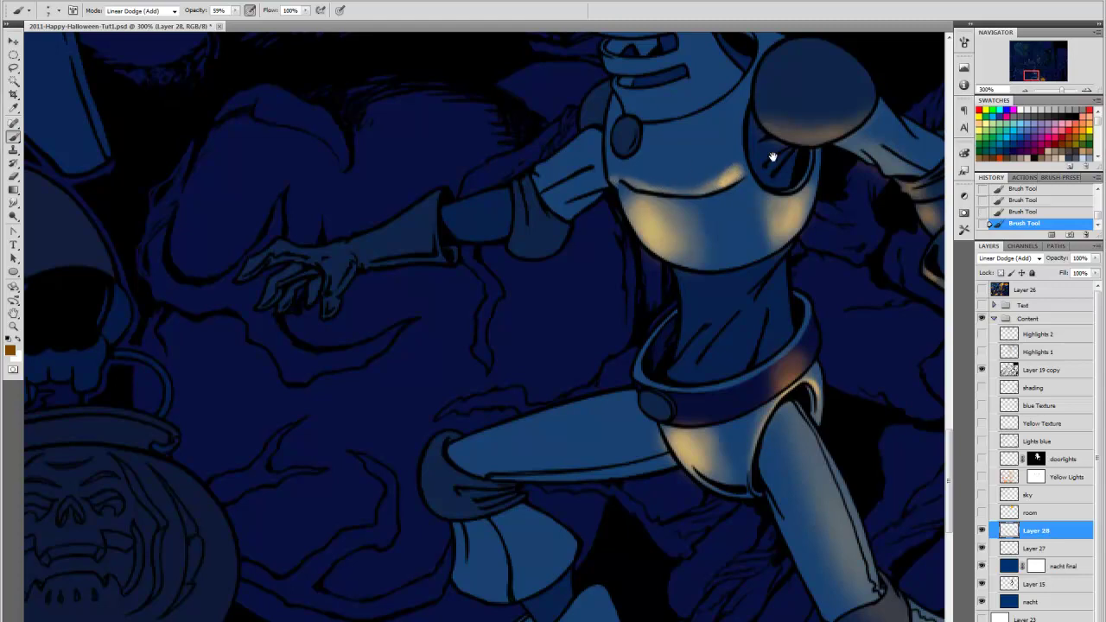
Paint a small bright highlight at the bottom of the oval disc on the chest plate with a smaller brush
drag(772, 156, 641, 239)
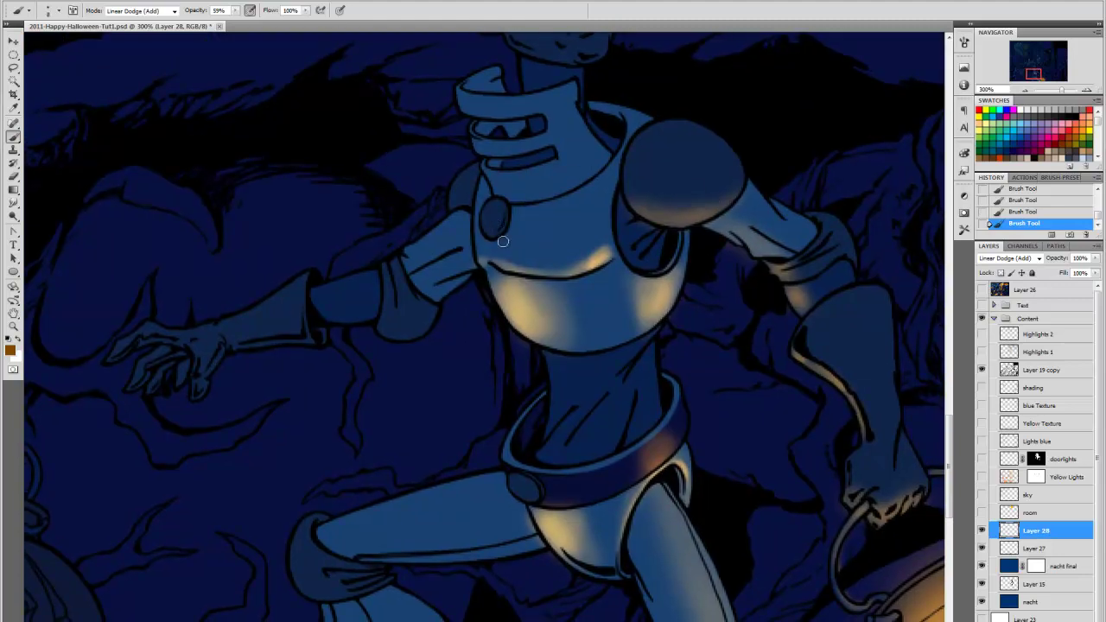
key([)
mouse_move(488, 232)
mouse_down()
mouse_move(604, 259)
mouse_move(662, 249)
mouse_up()
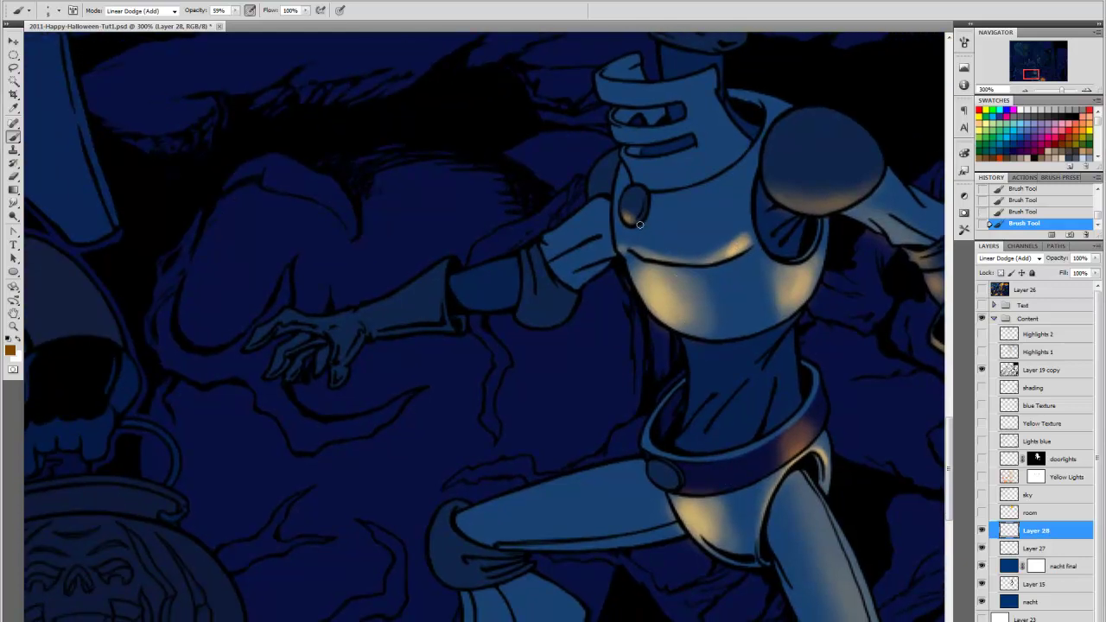
drag(628, 220, 631, 207)
On Layer 27, paint warm light on the second lantern's edge and across the armour's neck and collar bands
click(1041, 549)
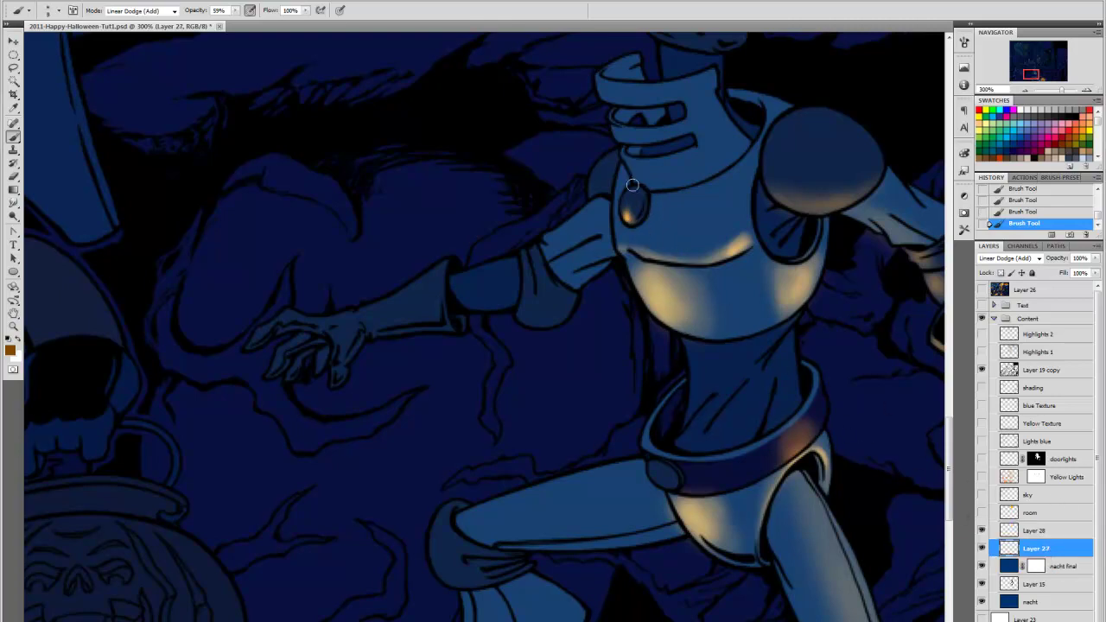
drag(129, 548, 217, 605)
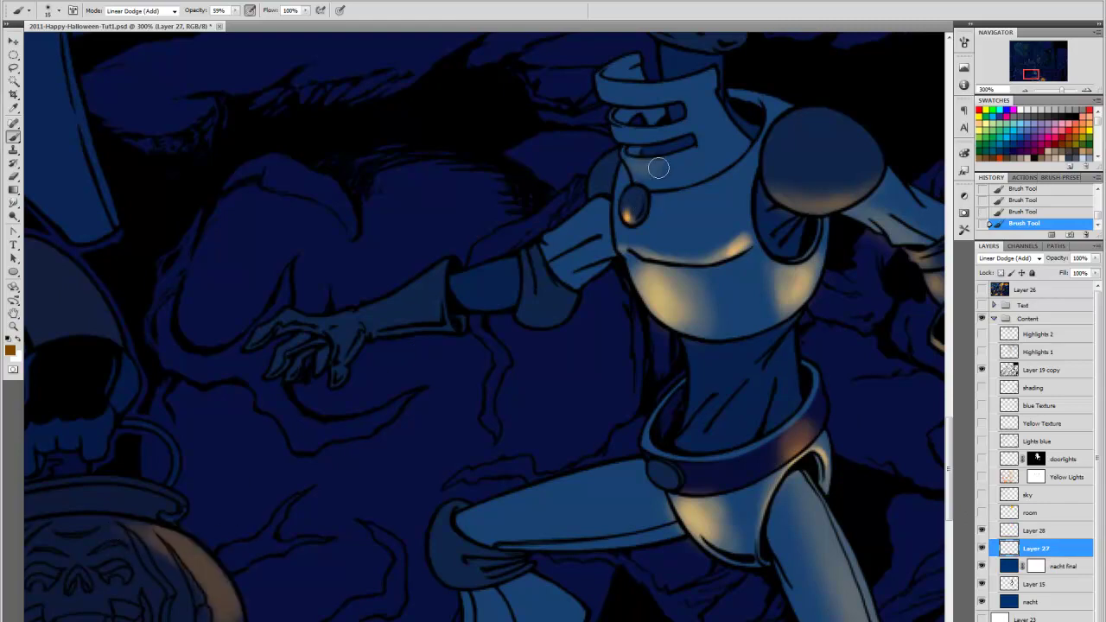
drag(637, 171, 674, 161)
drag(617, 134, 662, 134)
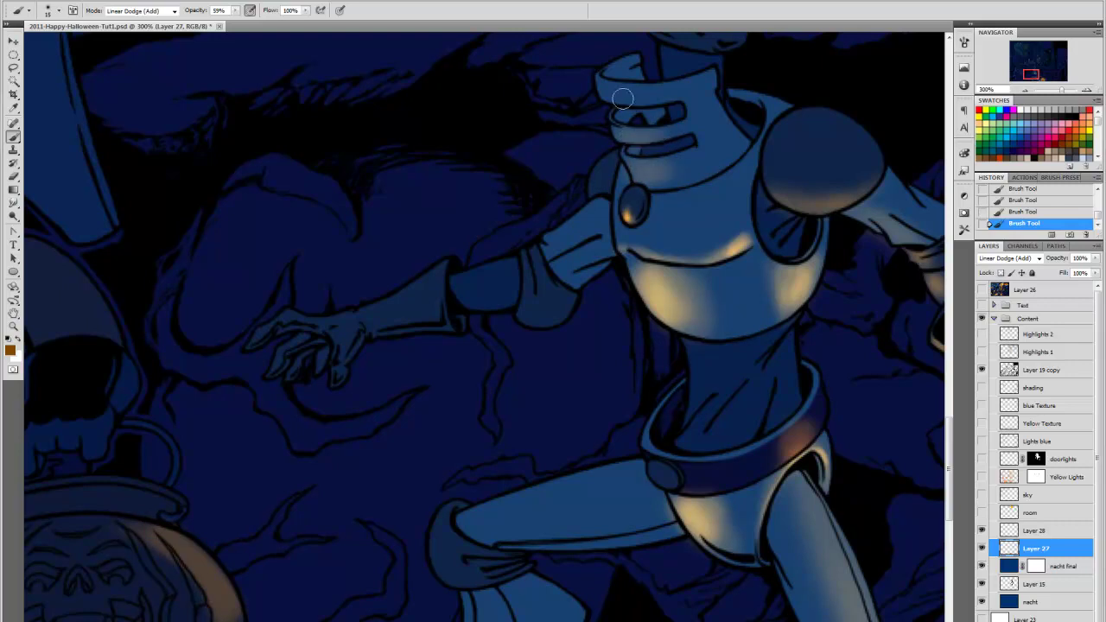
drag(601, 89, 670, 107)
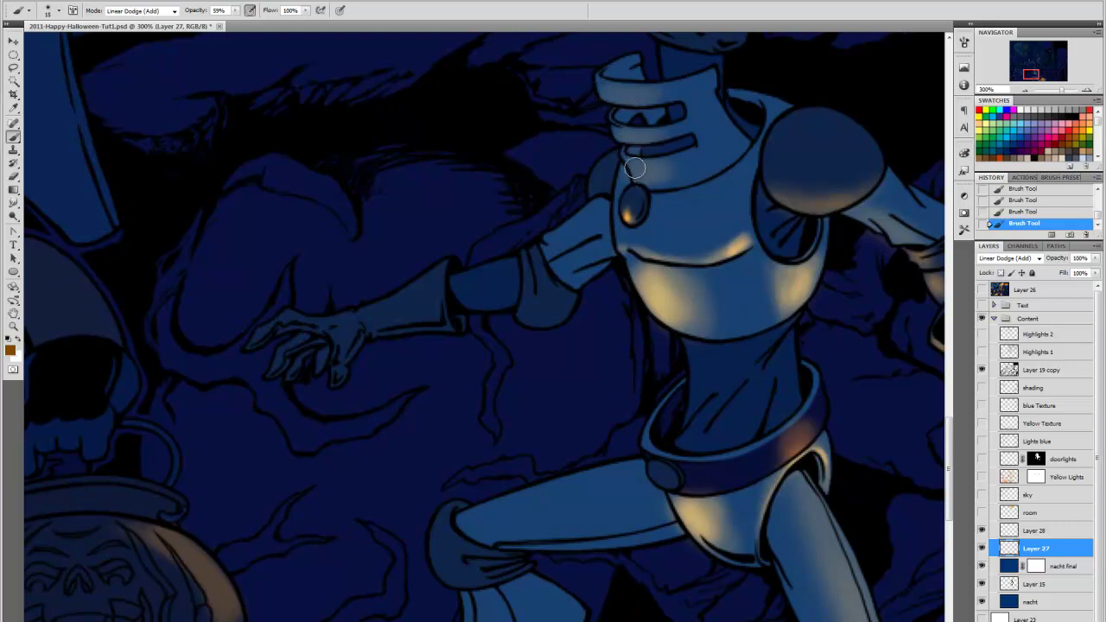
On Layer 28, paint small bright highlights on the neck and collar bands with a reduced brush
key(bracketleft)
key(bracketleft)
click(1031, 530)
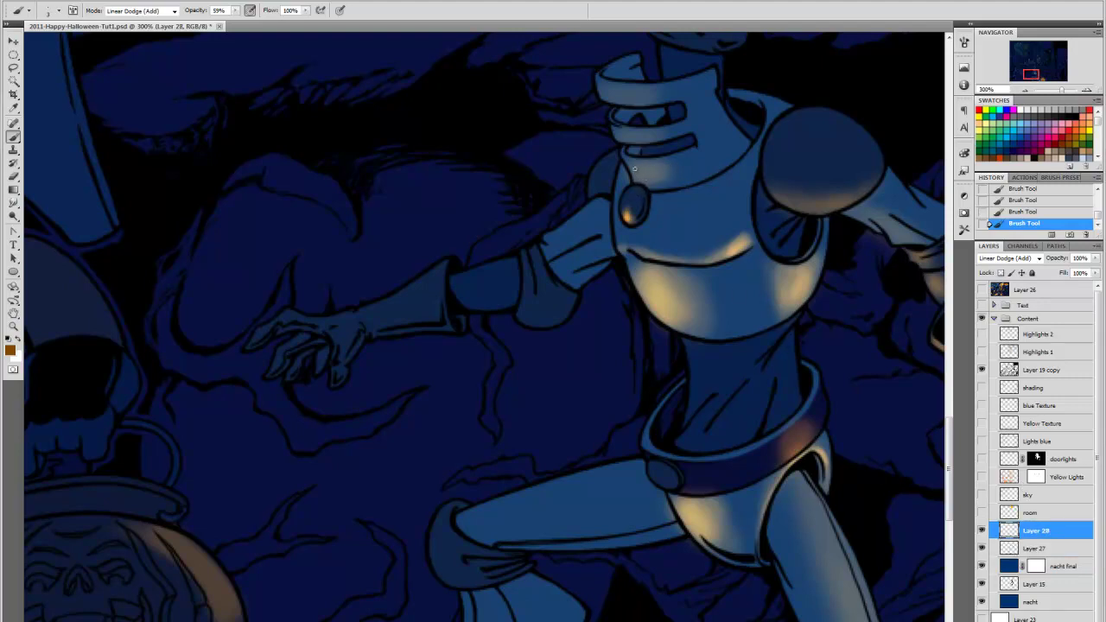
drag(647, 166, 638, 170)
drag(640, 138, 631, 136)
drag(612, 96, 612, 92)
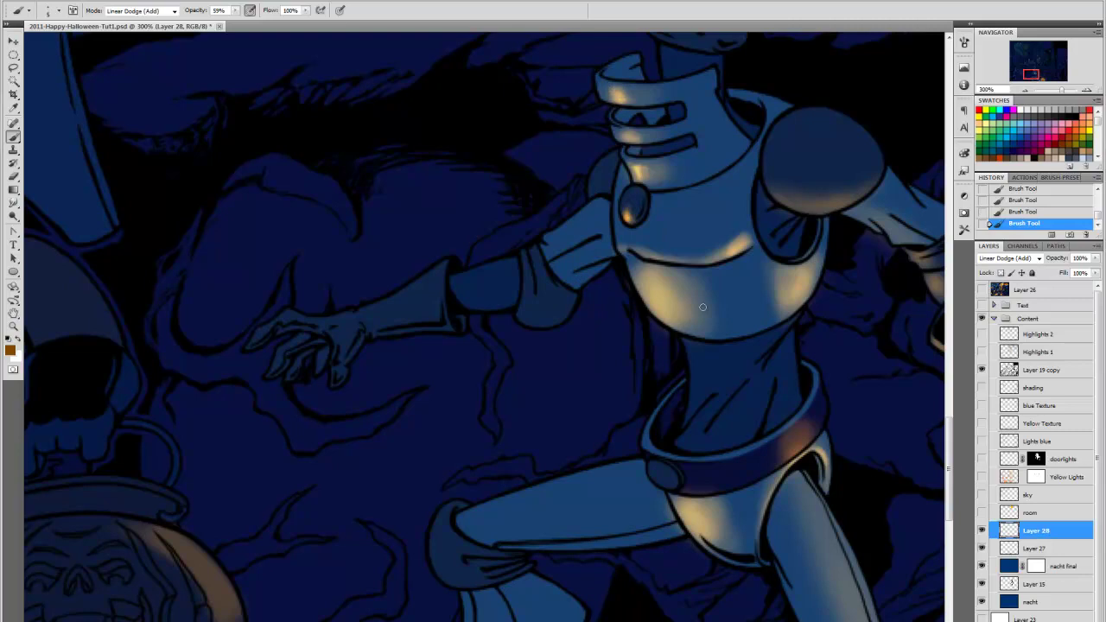
On Layer 27, paint warm light along the outstretched arm, glove and fingers, and return to Layer 28
click(1016, 550)
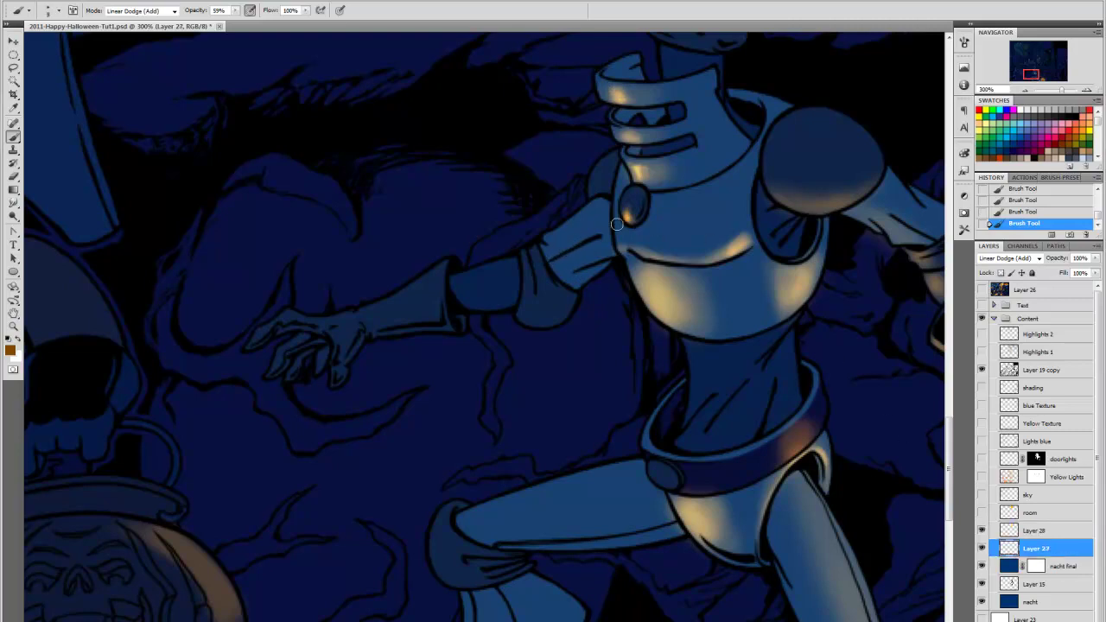
mouse_move(577, 242)
mouse_down()
mouse_move(607, 220)
mouse_move(585, 251)
mouse_move(606, 240)
mouse_move(539, 278)
mouse_move(368, 331)
mouse_move(434, 307)
mouse_move(440, 277)
mouse_move(445, 321)
mouse_move(361, 334)
mouse_move(333, 370)
mouse_move(339, 351)
mouse_move(334, 381)
mouse_move(327, 322)
mouse_move(267, 373)
mouse_move(327, 326)
mouse_move(276, 355)
mouse_move(324, 331)
mouse_move(298, 382)
mouse_move(317, 350)
mouse_move(318, 369)
mouse_move(310, 320)
mouse_move(250, 343)
mouse_move(305, 321)
mouse_move(287, 321)
mouse_move(332, 323)
mouse_move(338, 336)
mouse_move(320, 325)
mouse_move(362, 348)
mouse_move(410, 327)
mouse_move(384, 329)
mouse_move(445, 322)
mouse_up()
key(bracketright)
key(bracketright)
click(1063, 530)
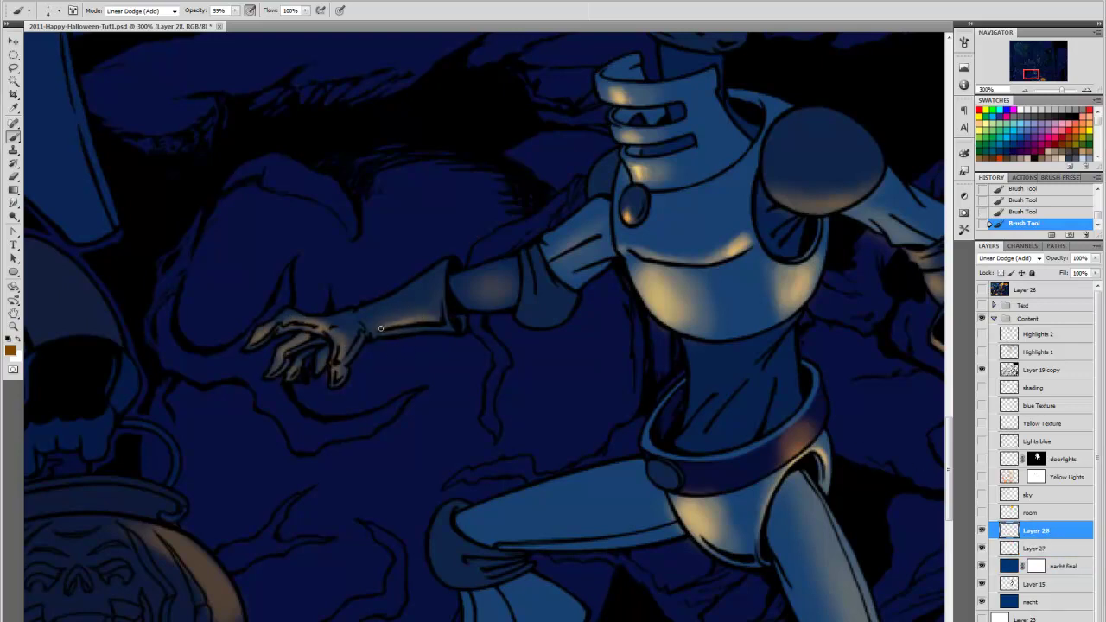
On Layer 28, paint bright orange highlights along the outstretched arm's glove edge and fingers
drag(380, 329, 438, 304)
drag(255, 338, 248, 347)
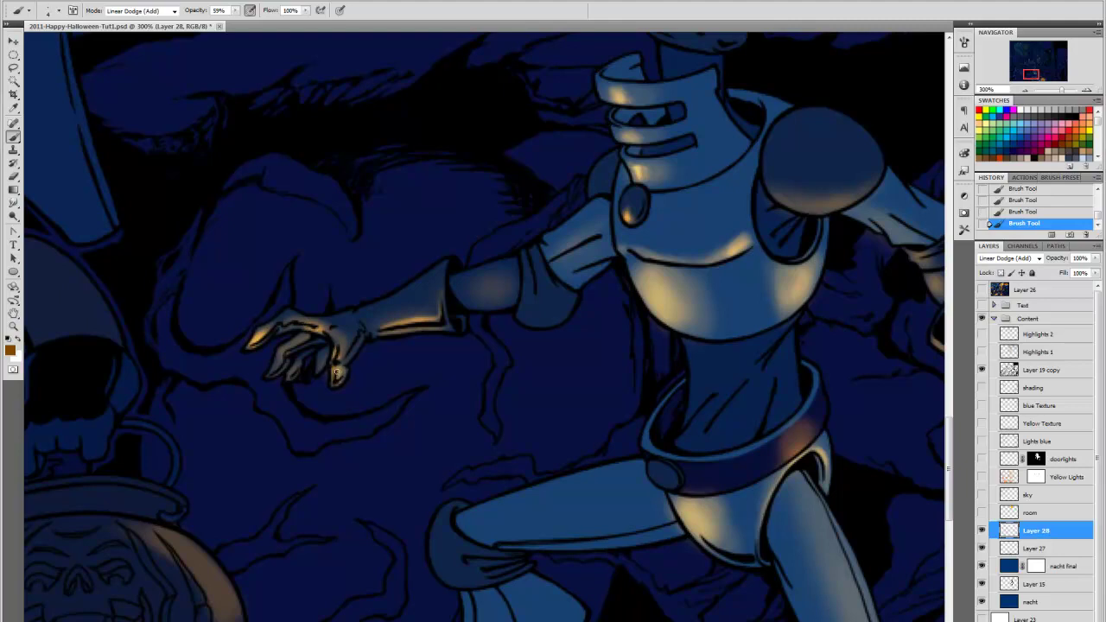
drag(270, 375, 282, 354)
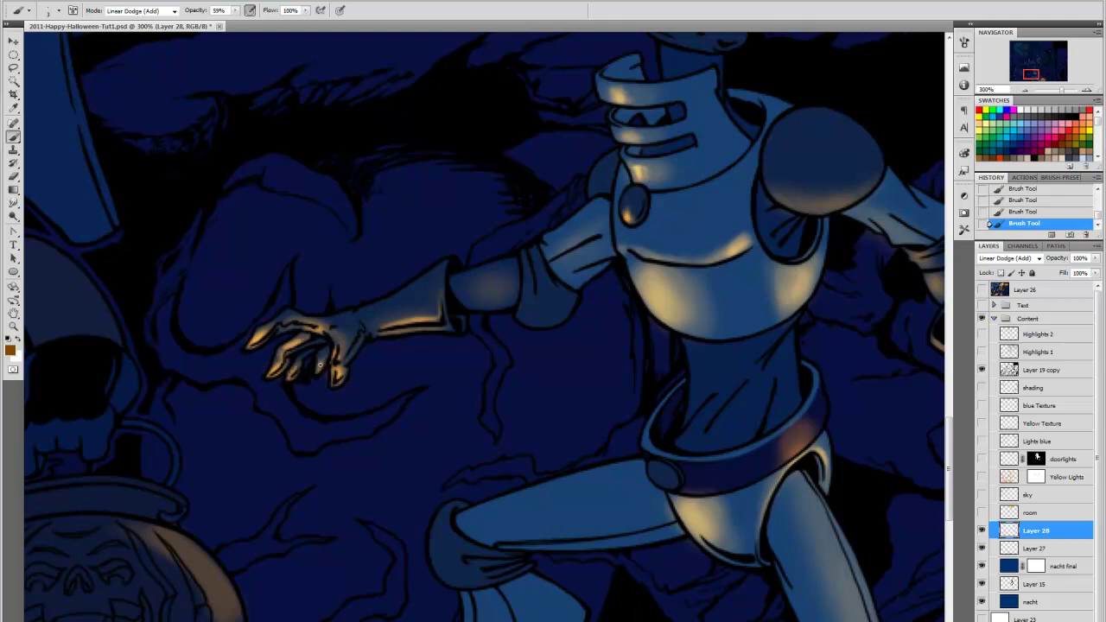
Paint a bright orange highlight on the belt's lit side, soften it with the Smudge tool, and brighten its centre with fine strokes
mouse_move(682, 527)
mouse_down()
mouse_move(648, 346)
mouse_move(471, 442)
mouse_move(499, 435)
mouse_move(510, 455)
mouse_up()
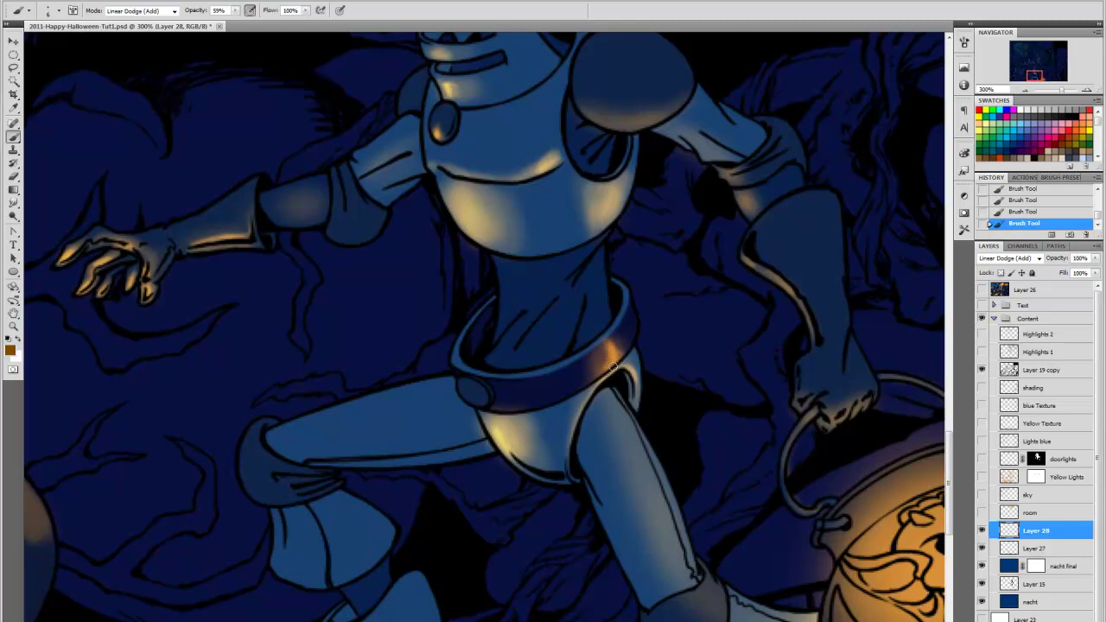
drag(606, 367, 609, 342)
key(r)
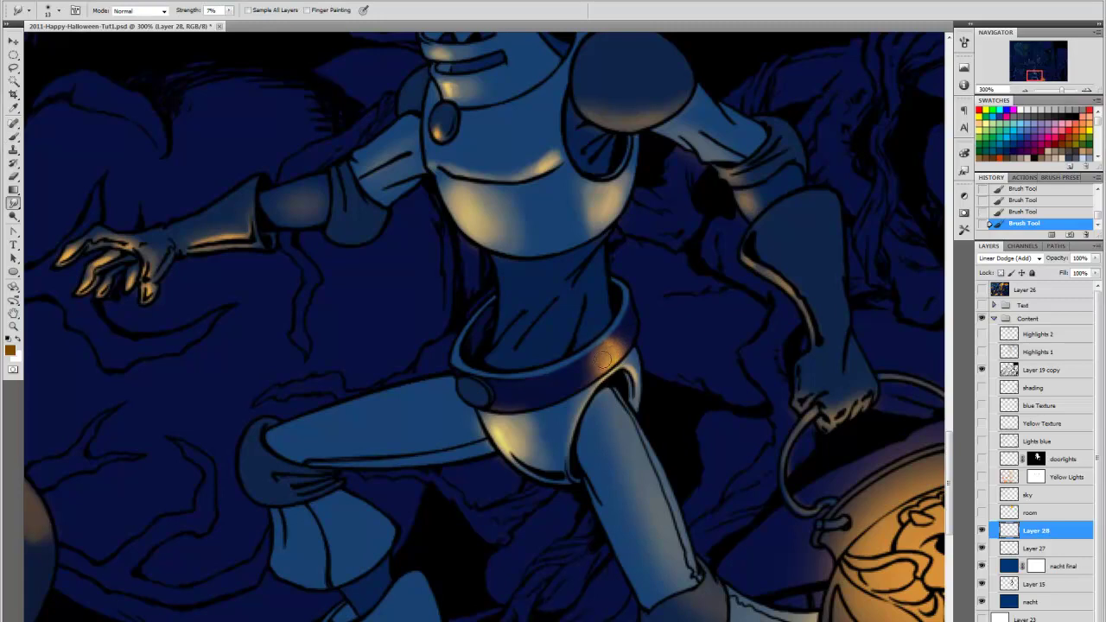
mouse_move(603, 359)
mouse_down()
mouse_move(648, 319)
mouse_move(615, 351)
mouse_up()
key(b)
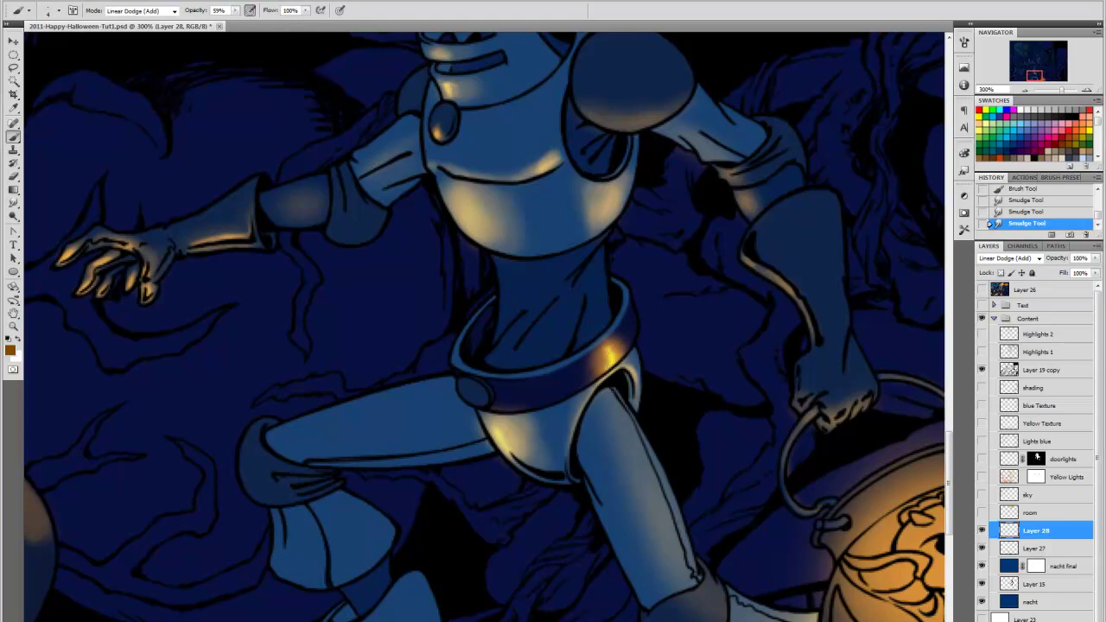
drag(612, 344, 608, 366)
drag(615, 346, 611, 363)
drag(609, 347, 606, 367)
drag(610, 350, 606, 370)
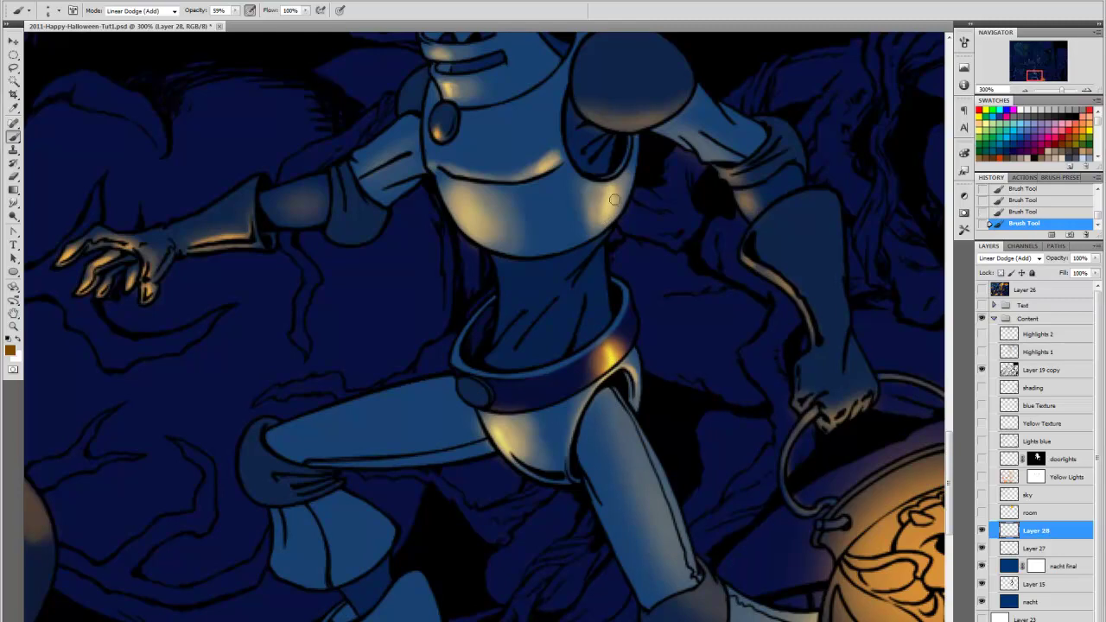
Brighten the warm highlight on the lantern side of the lower chest plate with a brush enlarged to 20
key(bracketright)
key(bracketright)
key(bracketright)
key(bracketright)
key(bracketright)
mouse_move(606, 209)
mouse_down()
mouse_move(582, 198)
mouse_move(613, 205)
mouse_up()
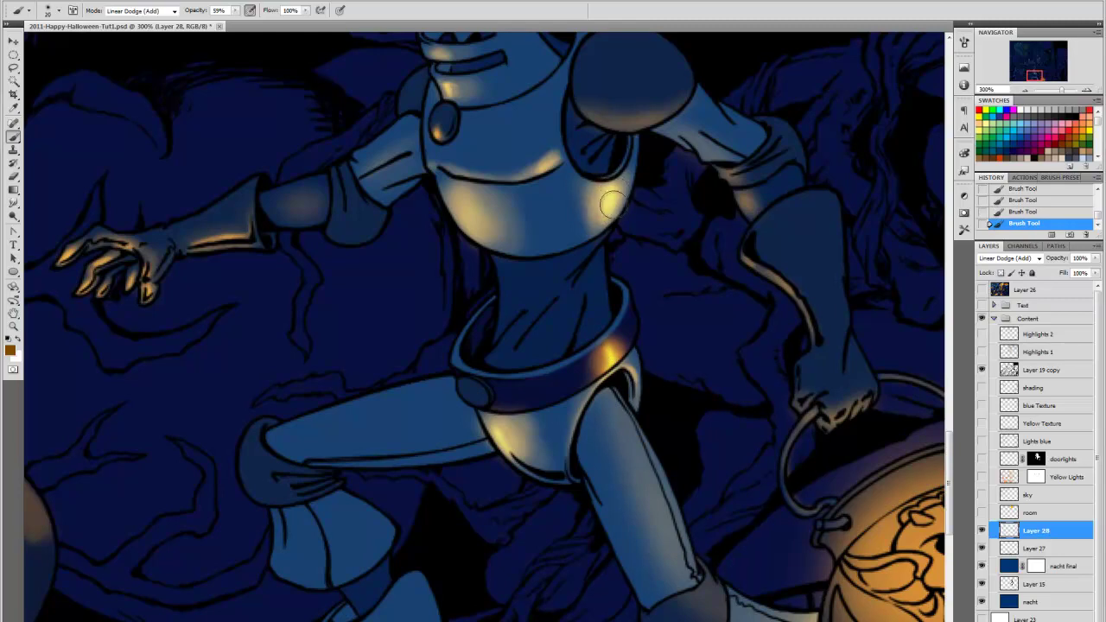
click(611, 205)
On Layer 27, paint thin warm light along both edges of the lantern arm's glove and the hand with a small brush
key(bracketleft)
key(bracketleft)
key(bracketleft)
key(bracketleft)
mouse_move(673, 288)
mouse_down()
mouse_move(659, 299)
mouse_move(502, 306)
mouse_move(475, 279)
mouse_up()
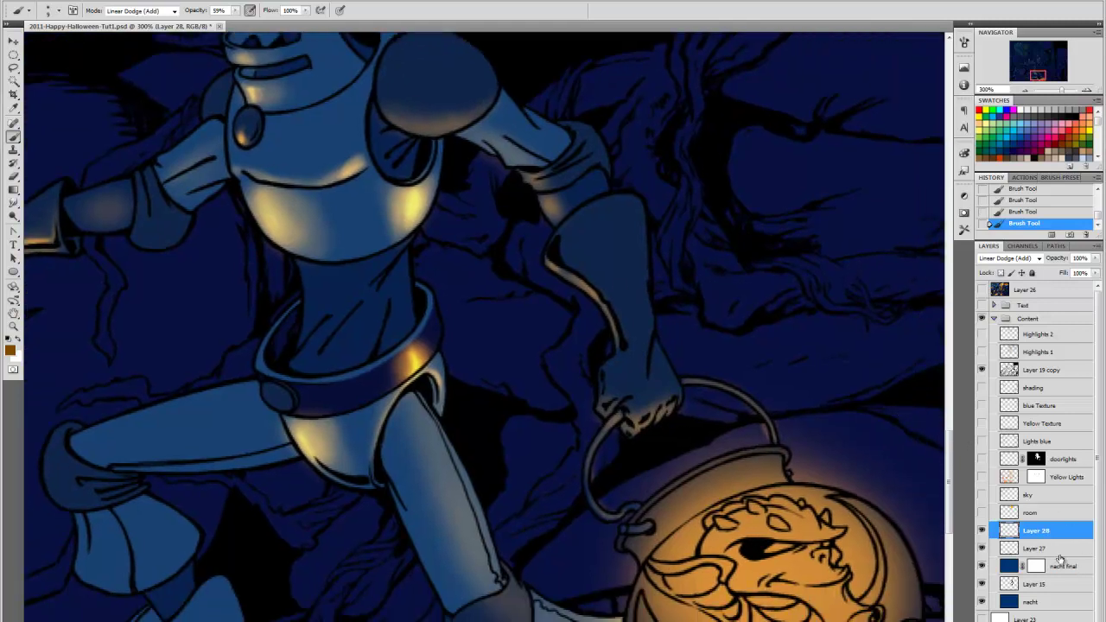
key(alt+bracketleft)
drag(574, 282, 617, 338)
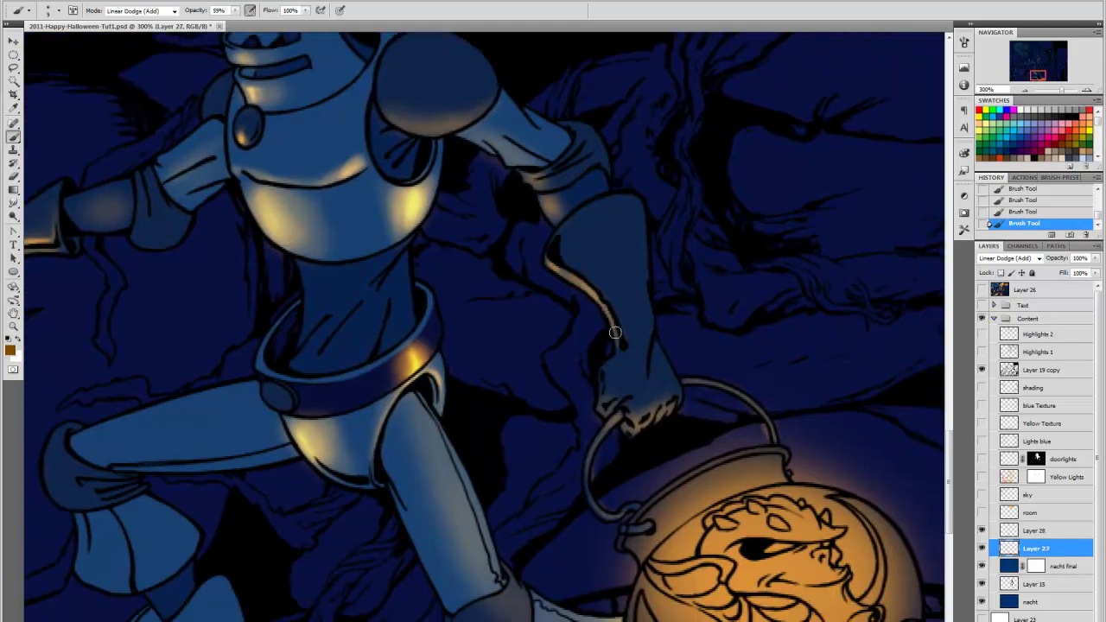
drag(598, 413, 602, 370)
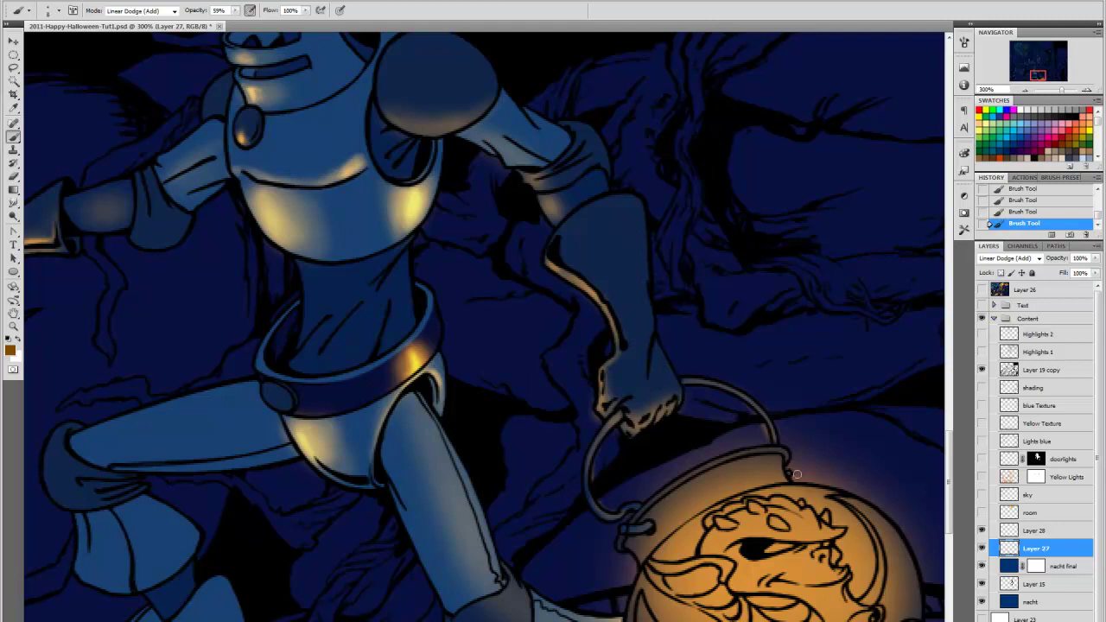
drag(638, 198, 648, 293)
drag(640, 206, 646, 276)
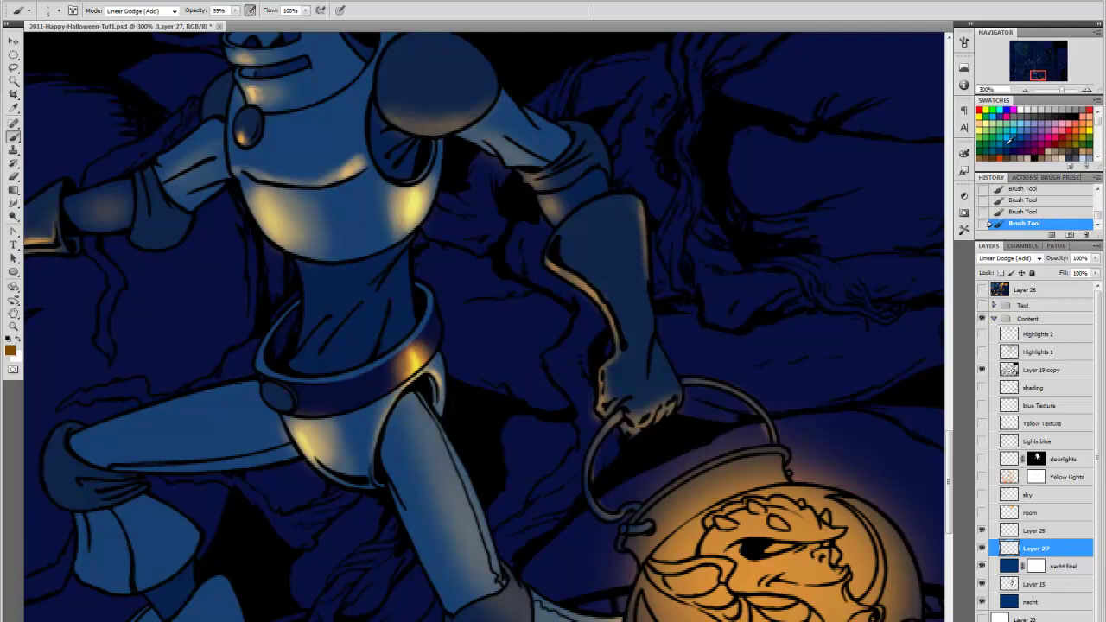
Paint a broad soft blue reflection down the lantern arm's glove onto the hand with a size 20 brush
key(bracketright)
key(bracketright)
key(bracketright)
mouse_move(590, 213)
mouse_down()
mouse_move(645, 334)
mouse_move(607, 231)
mouse_move(588, 220)
mouse_move(611, 204)
mouse_move(596, 225)
mouse_move(640, 327)
mouse_move(638, 363)
mouse_move(666, 395)
mouse_up()
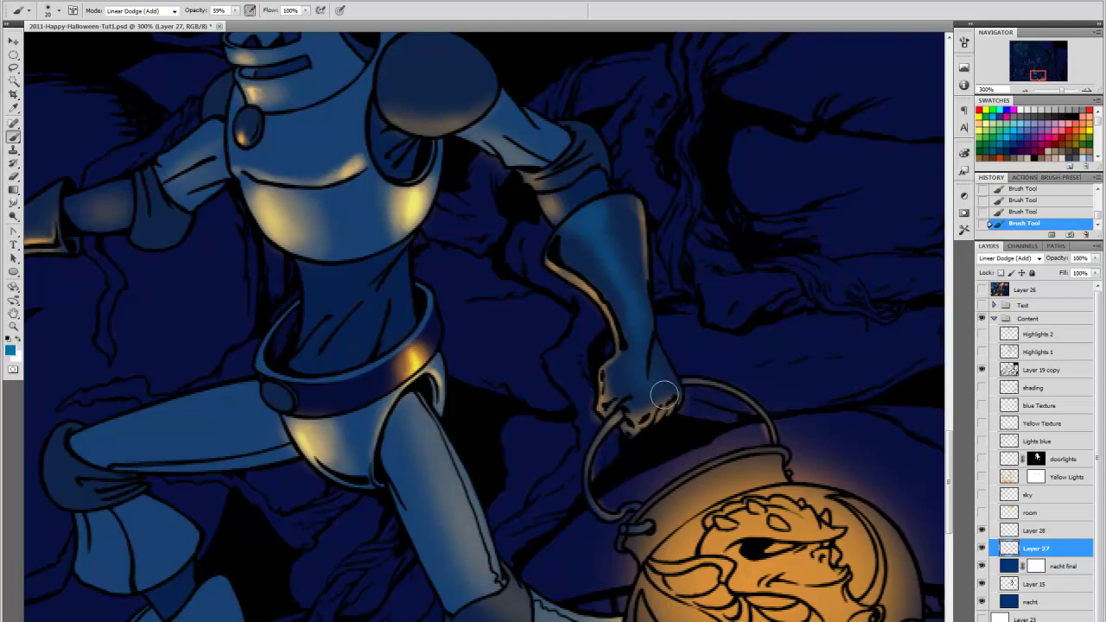
On Layer 28, paint a narrower bright blue highlight down the glove and hand, blending it with the Smudge tool
key(alt+bracketright)
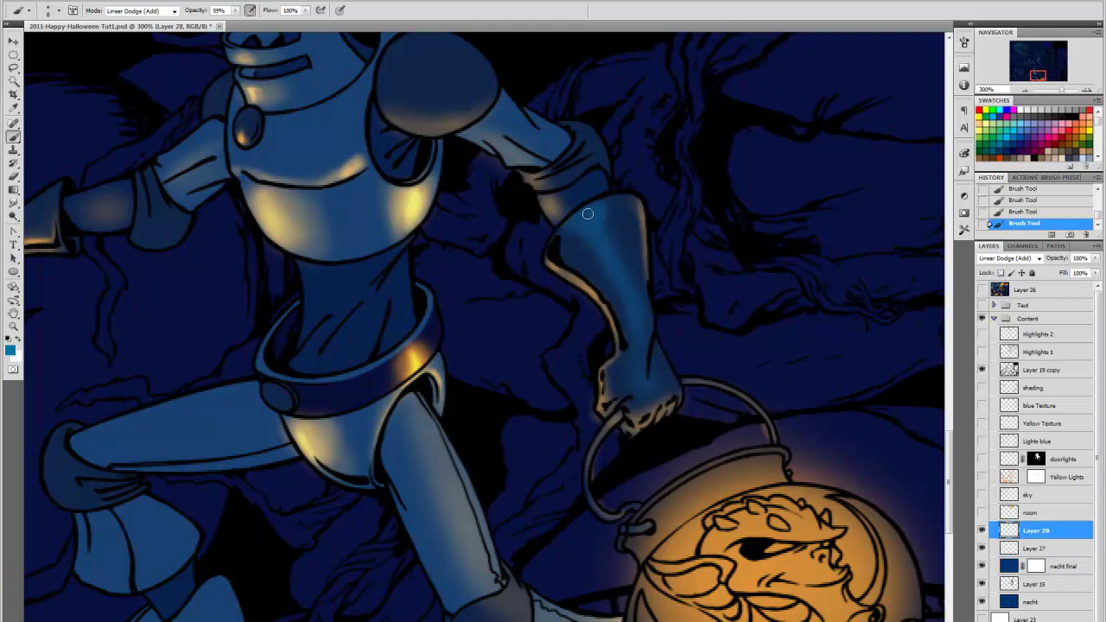
mouse_move(585, 222)
mouse_down()
mouse_move(584, 212)
mouse_move(639, 333)
mouse_up()
mouse_move(587, 241)
mouse_down()
mouse_move(580, 218)
mouse_move(588, 228)
mouse_up()
key(r)
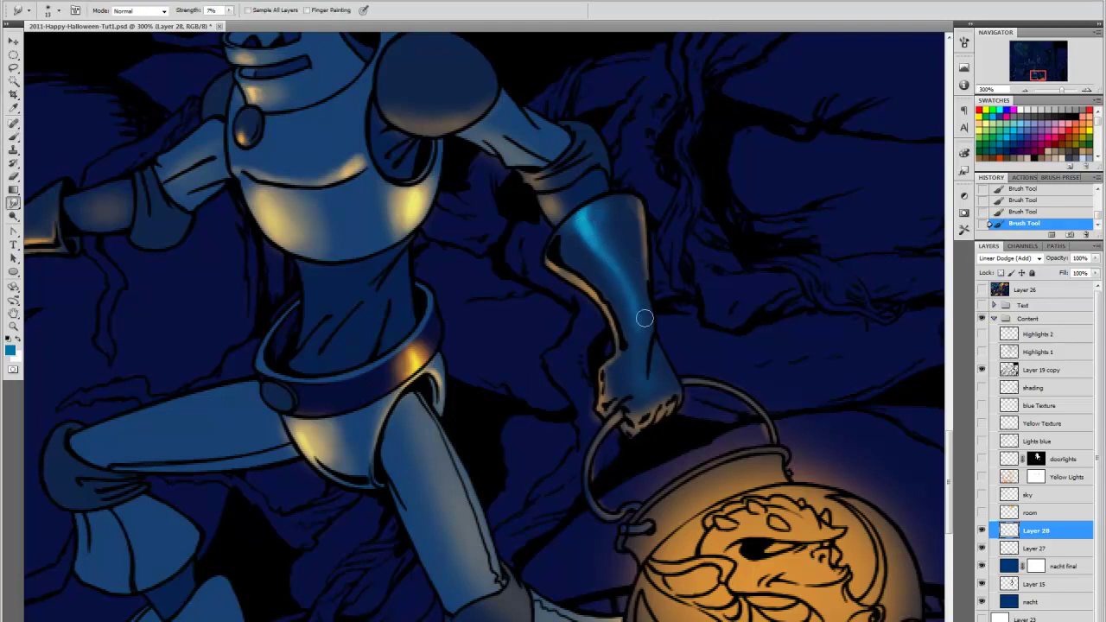
key(b)
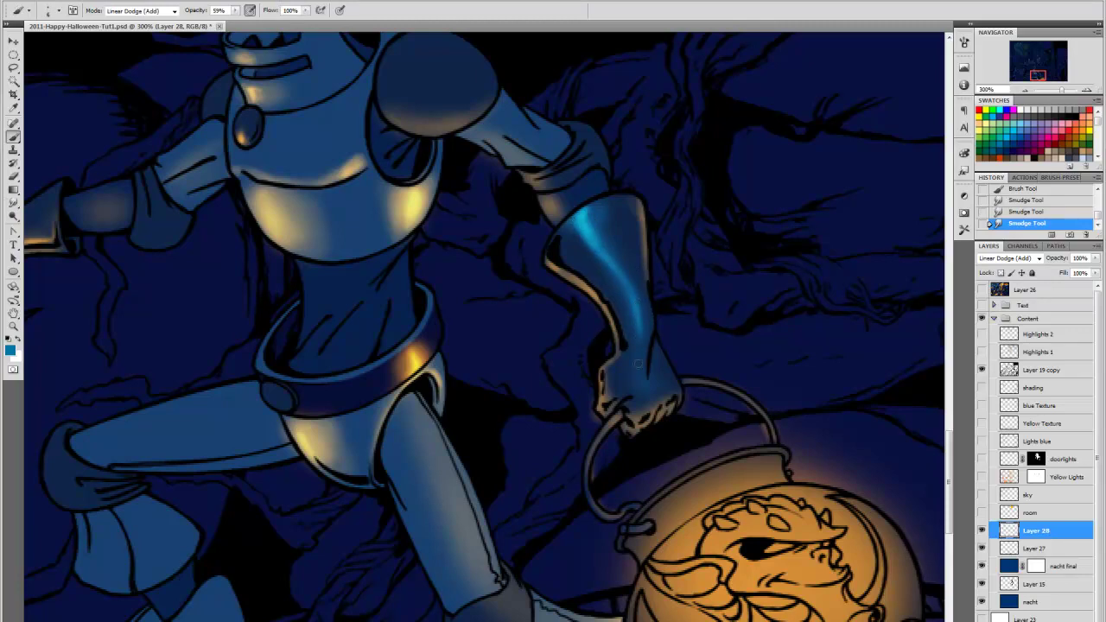
drag(639, 364, 637, 382)
key(])
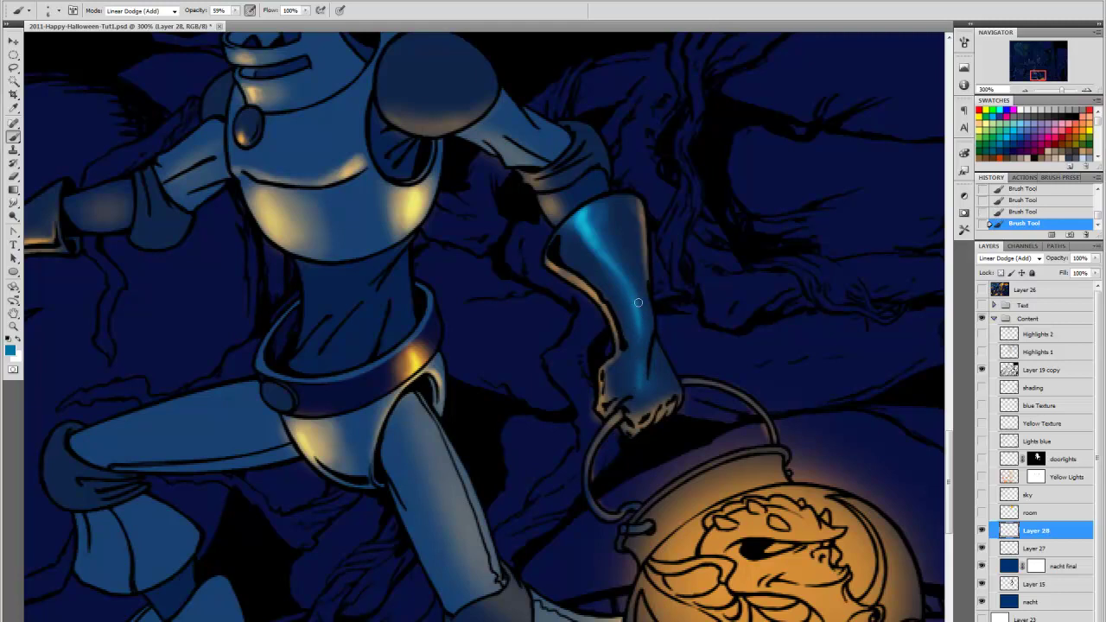
drag(636, 303, 647, 326)
Paint blue light on the forearm above the glove on Layer 27 and a brighter blue highlight over it on Layer 28
click(1037, 548)
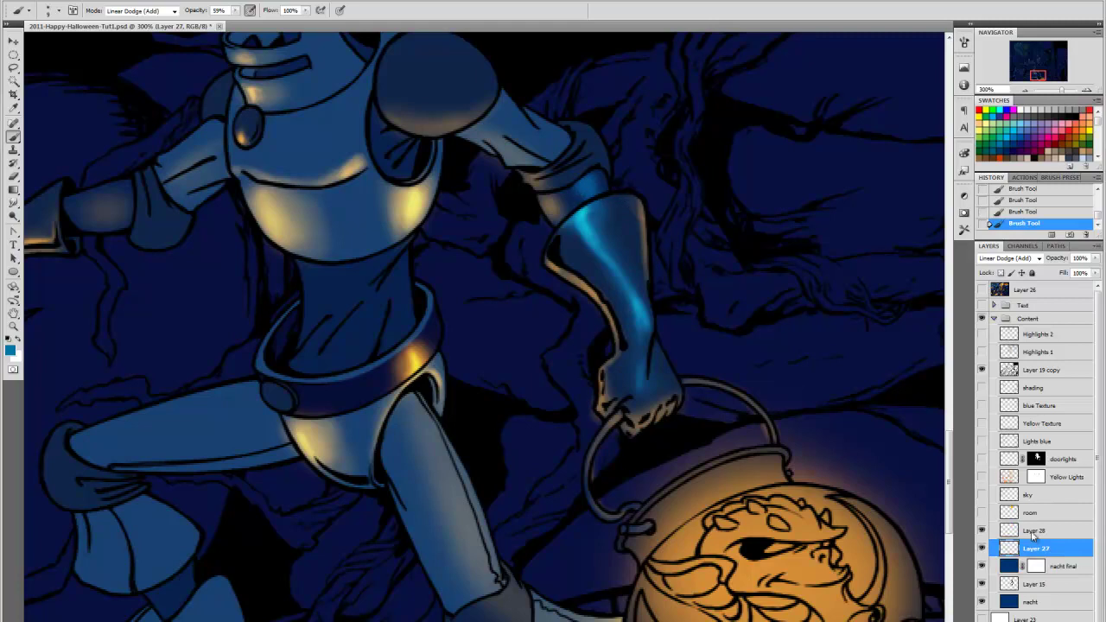
click(1033, 532)
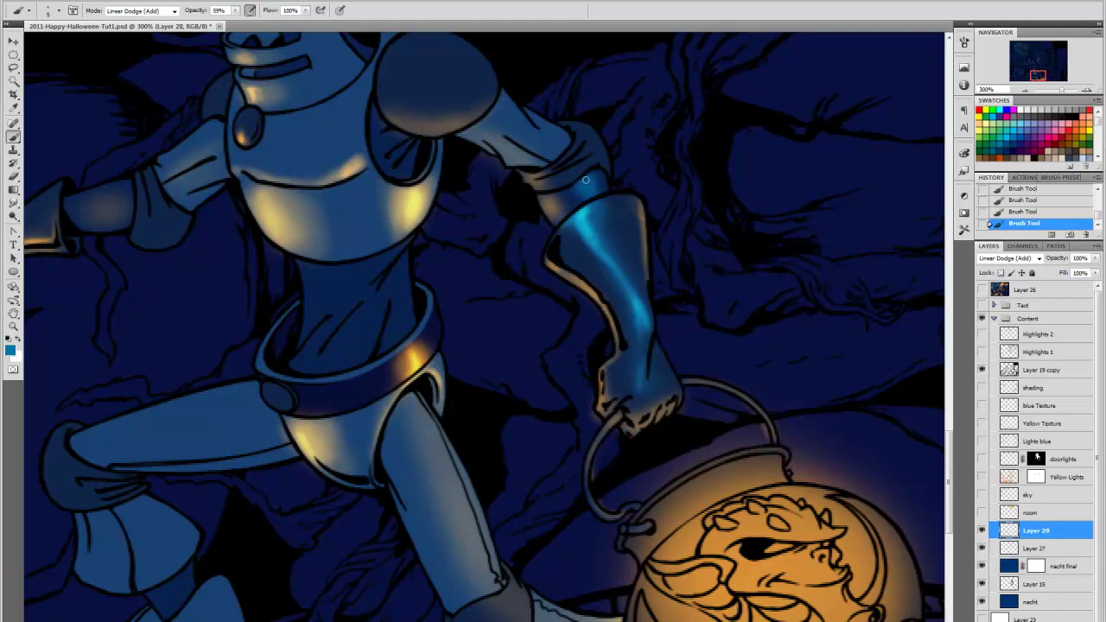
drag(585, 186, 592, 194)
Paint soft blue light across the shoulder guard's top on Layer 27 and a small bright blue highlight there on Layer 28
drag(665, 270, 795, 415)
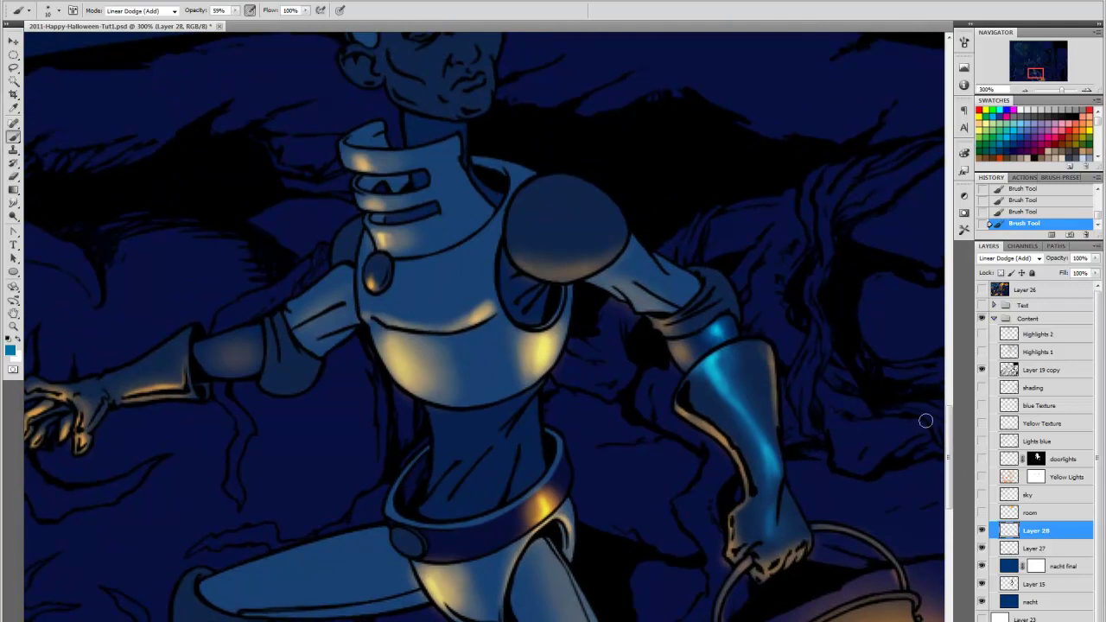
click(1027, 550)
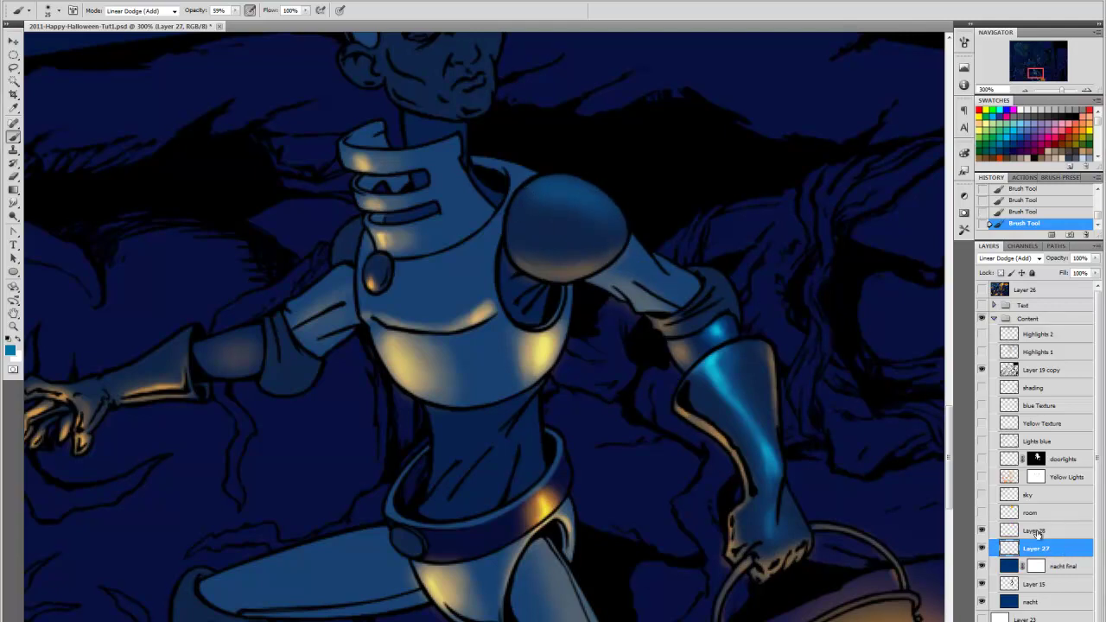
click(1037, 532)
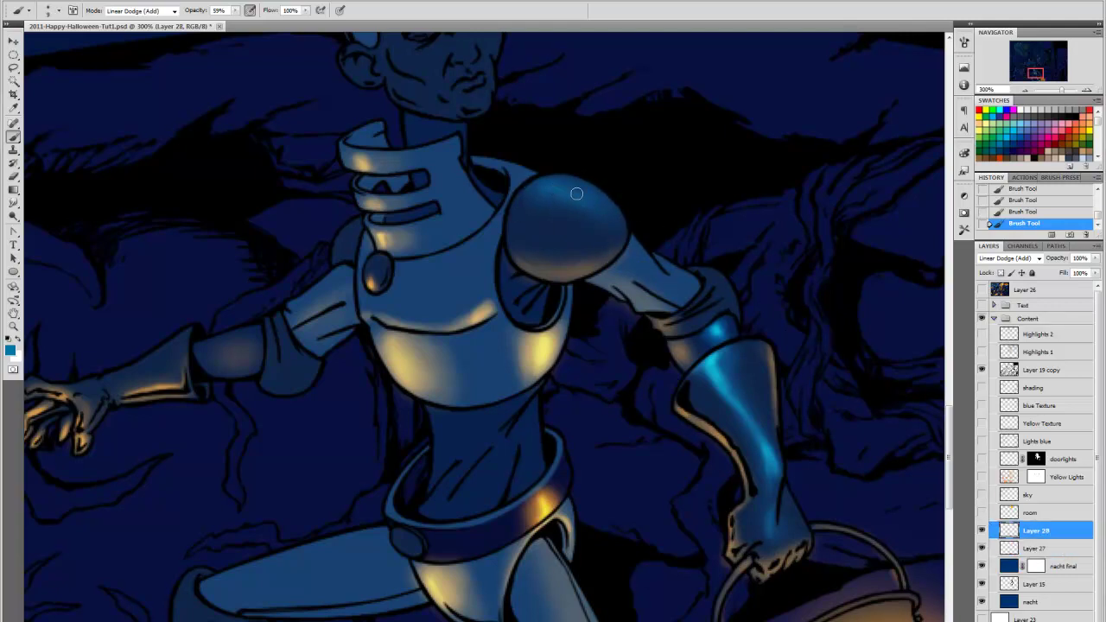
key(bracketleft)
key(bracketleft)
key(bracketleft)
mouse_move(578, 194)
mouse_down()
mouse_move(605, 212)
mouse_move(563, 188)
mouse_move(582, 195)
mouse_move(534, 195)
mouse_move(571, 193)
mouse_up()
key(bracketleft)
key(bracketleft)
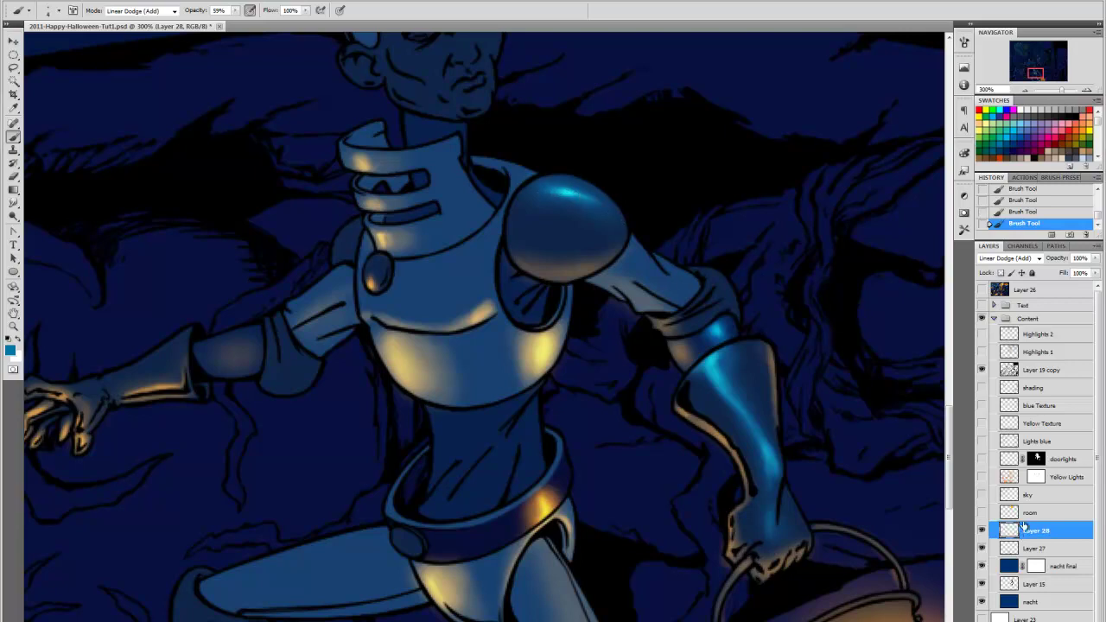
On Layer 28, paint small bright orange highlights along the shoulder guard's lower edge and on the forearm above the glove
click(1037, 550)
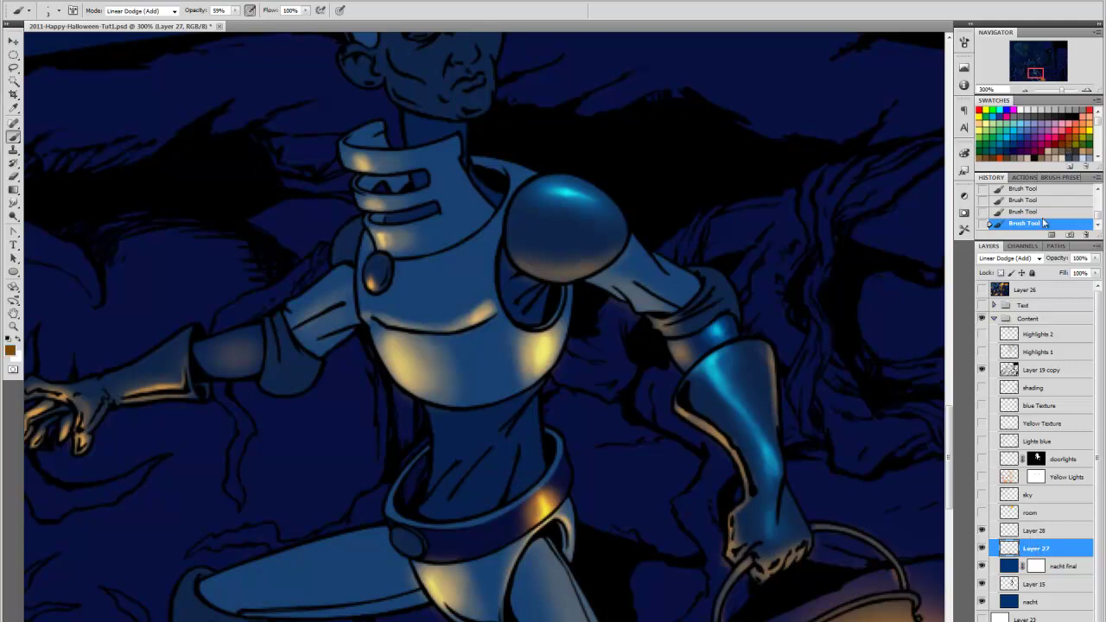
click(1036, 531)
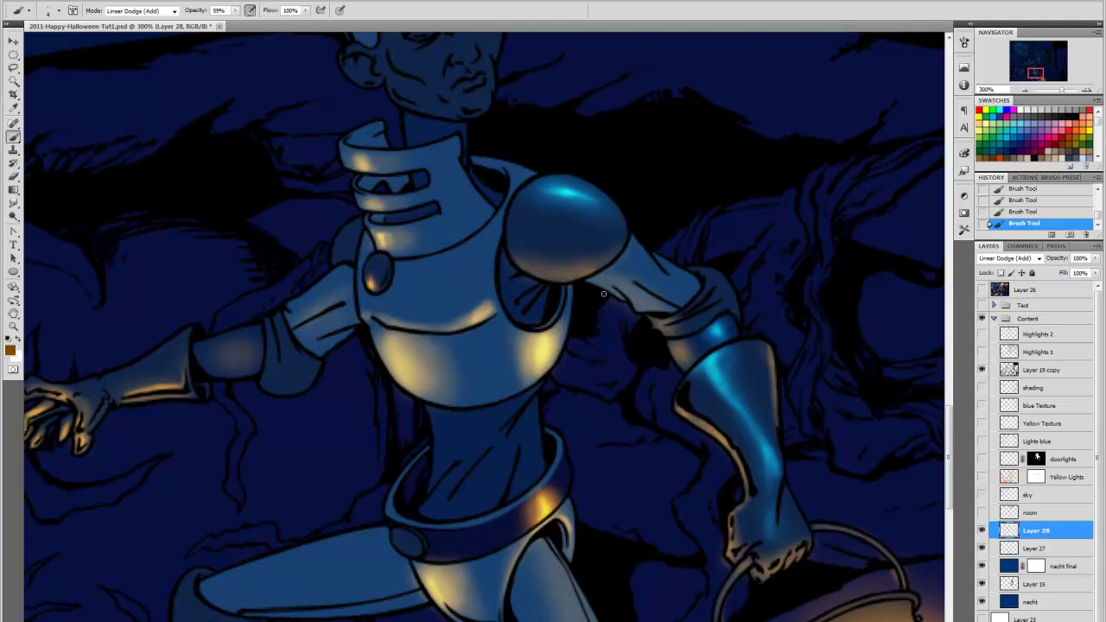
drag(717, 441, 626, 348)
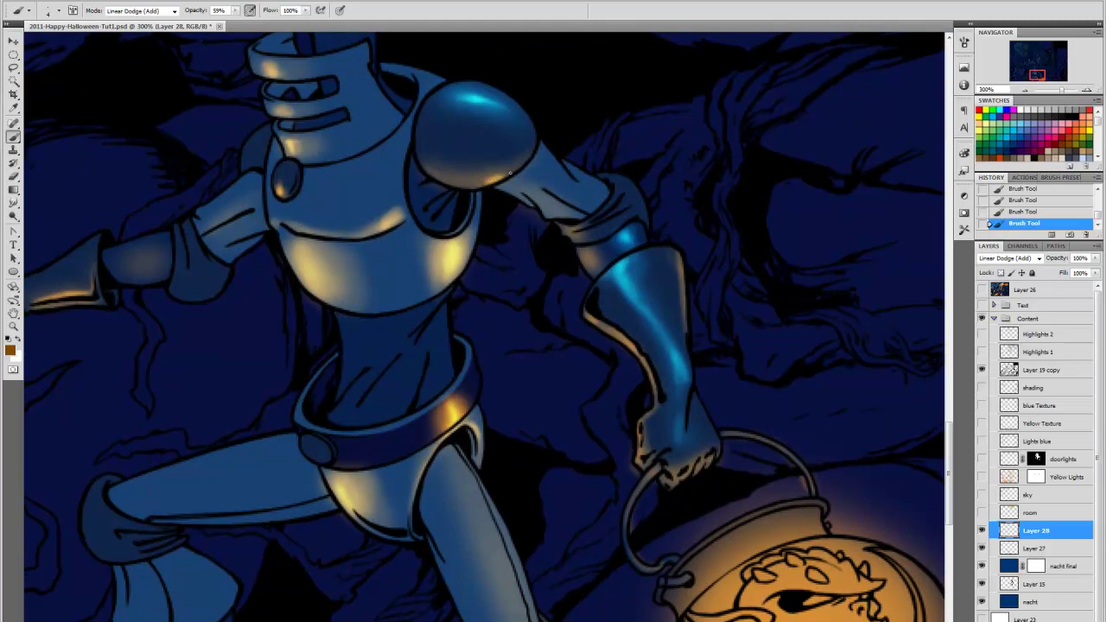
drag(510, 174, 489, 181)
drag(457, 184, 463, 184)
mouse_move(454, 184)
mouse_down()
mouse_move(472, 185)
mouse_move(436, 179)
mouse_up()
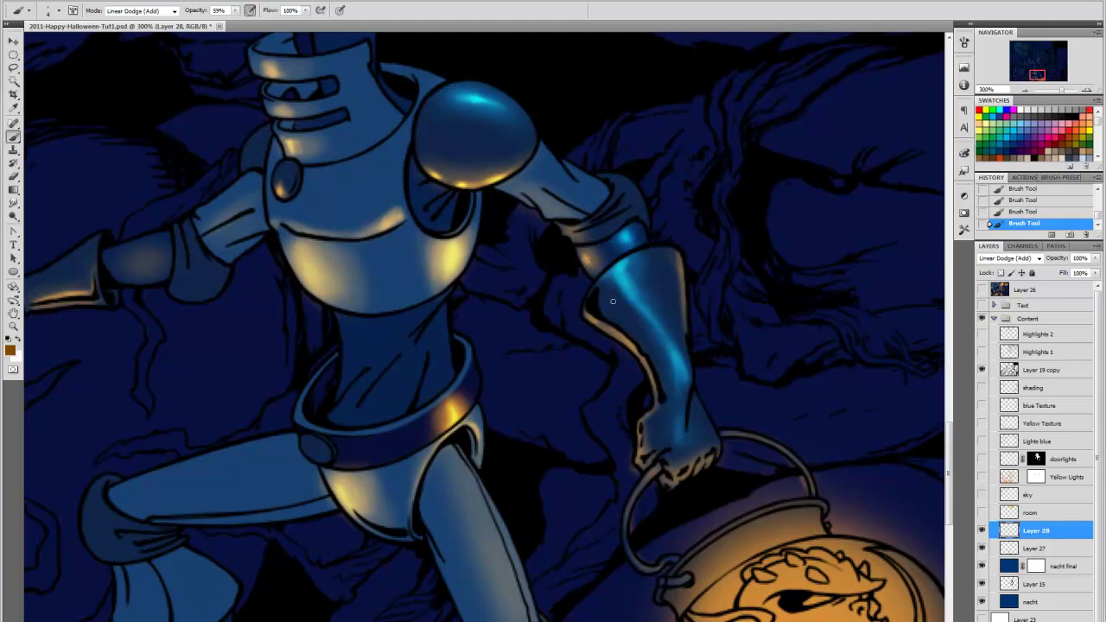
click(586, 261)
drag(586, 258, 579, 268)
drag(484, 169, 642, 283)
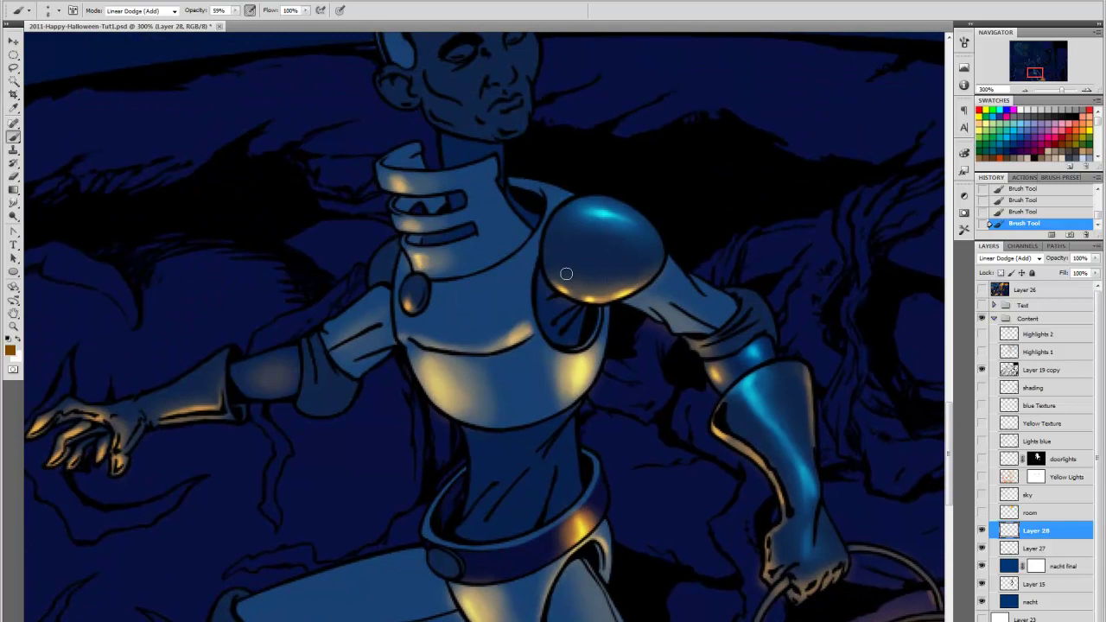
key(bracketright)
key(bracketright)
key(bracketright)
drag(550, 265, 563, 277)
key(bracketleft)
key(bracketleft)
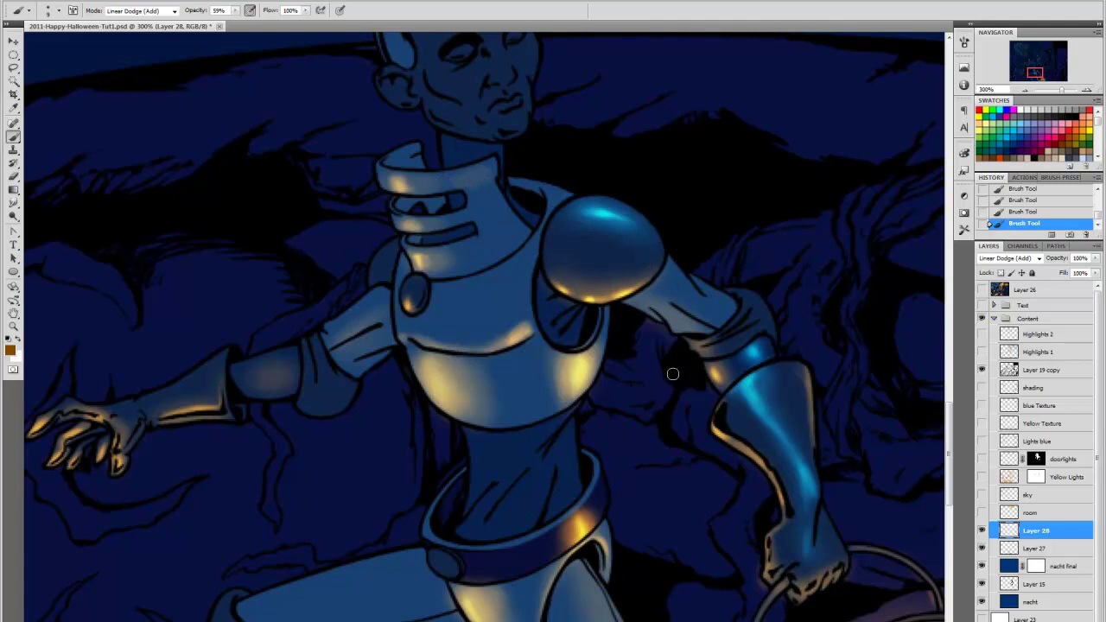
key(ctrl+alt+z)
key(ctrl+alt+z)
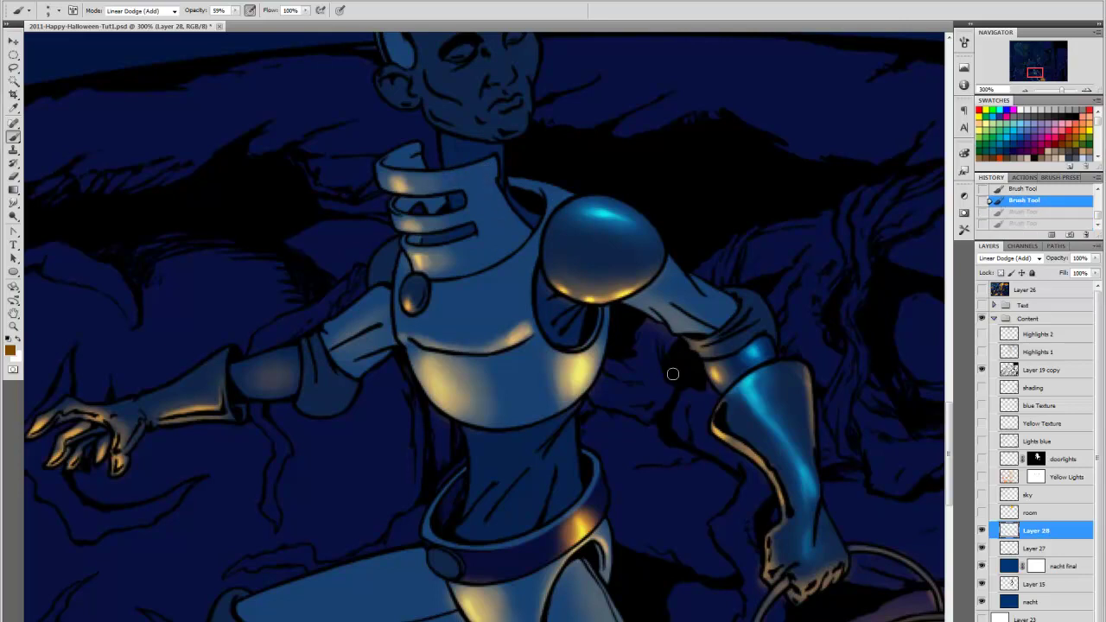
With a dark blue swatch, paint blue reflections on the collar's side and the upper chest plate on Layer 28
click(1015, 146)
drag(641, 254, 655, 259)
drag(478, 180, 510, 234)
mouse_move(477, 296)
mouse_down()
mouse_move(489, 286)
mouse_move(486, 316)
mouse_move(480, 291)
mouse_up()
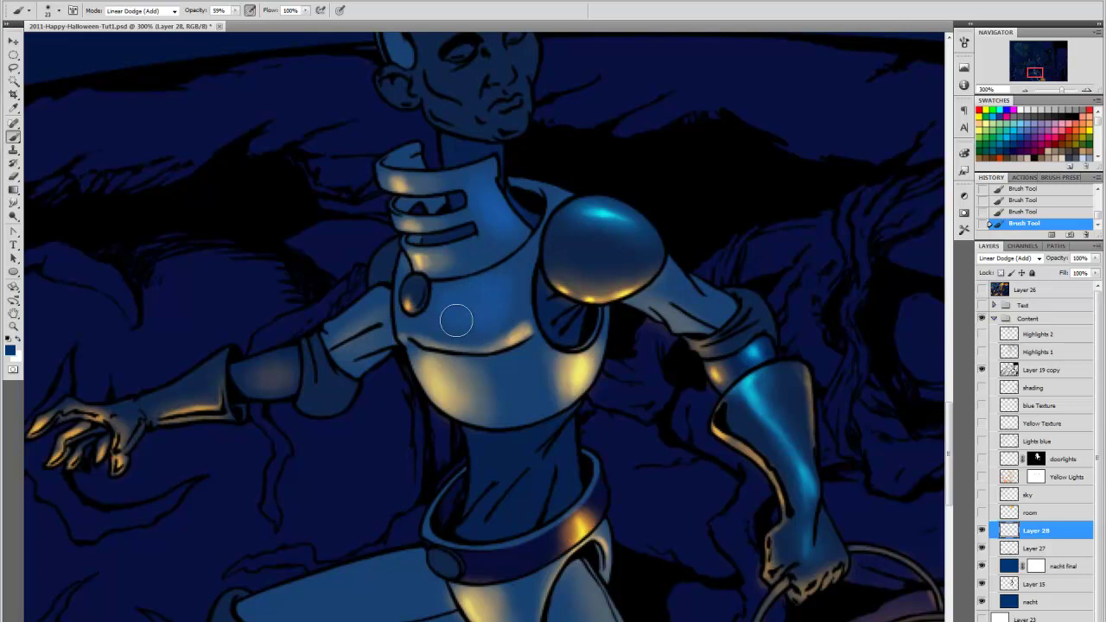
mouse_move(471, 302)
mouse_down()
mouse_move(484, 300)
mouse_move(464, 330)
mouse_move(489, 290)
mouse_up()
drag(503, 237, 479, 173)
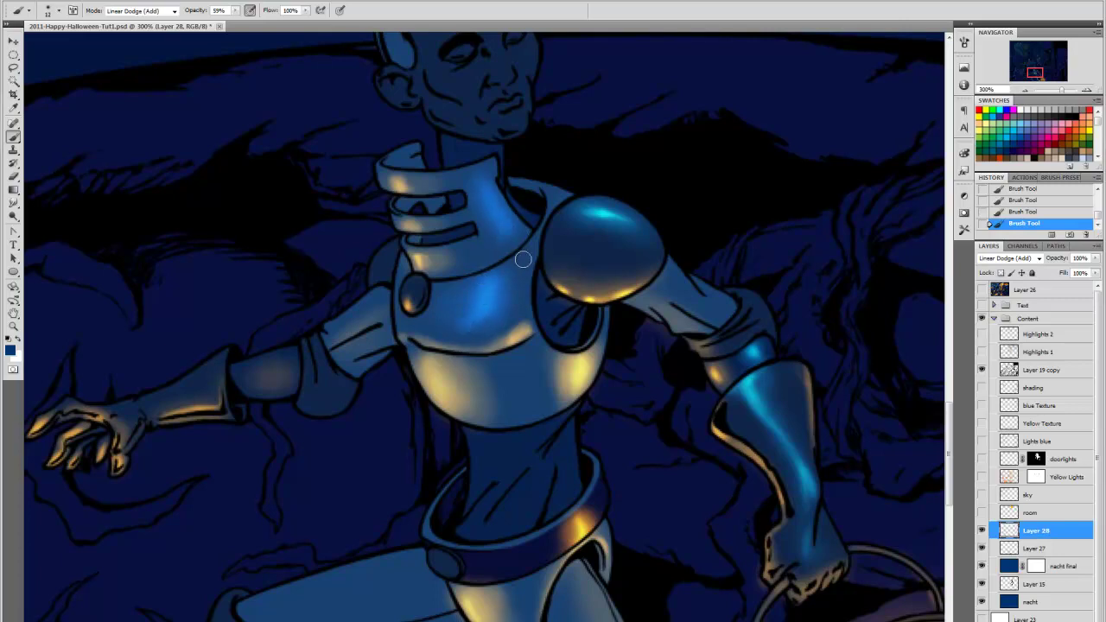
With a dark orange swatch and a small brush, paint a thin lantern highlight along the straight thigh's inner edge line on Layer 28
key(ctrl+0)
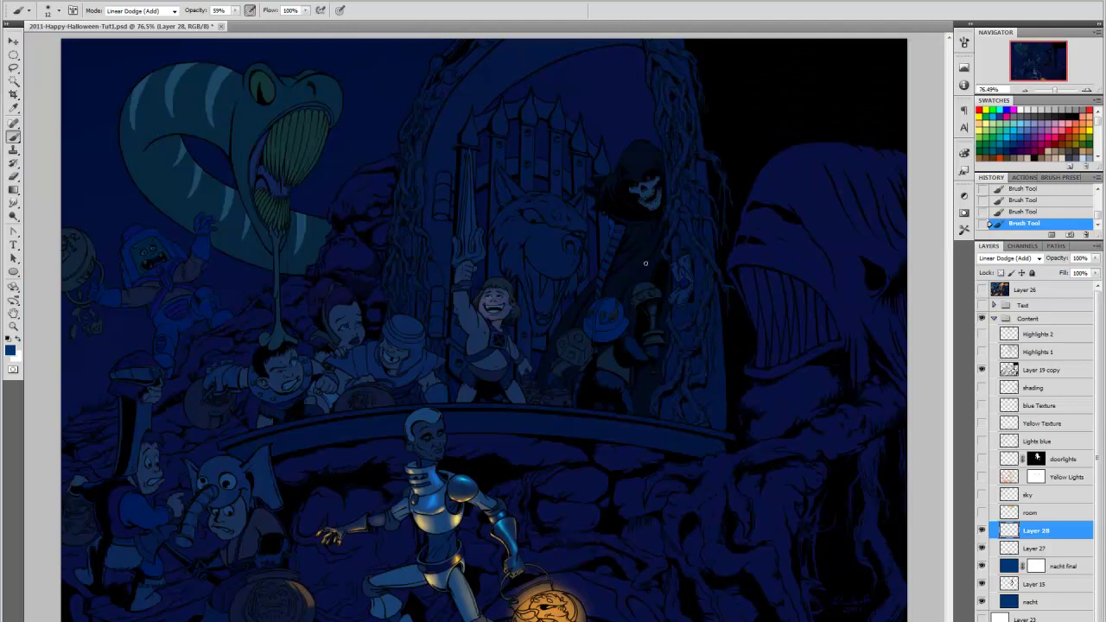
key(ctrl+minus)
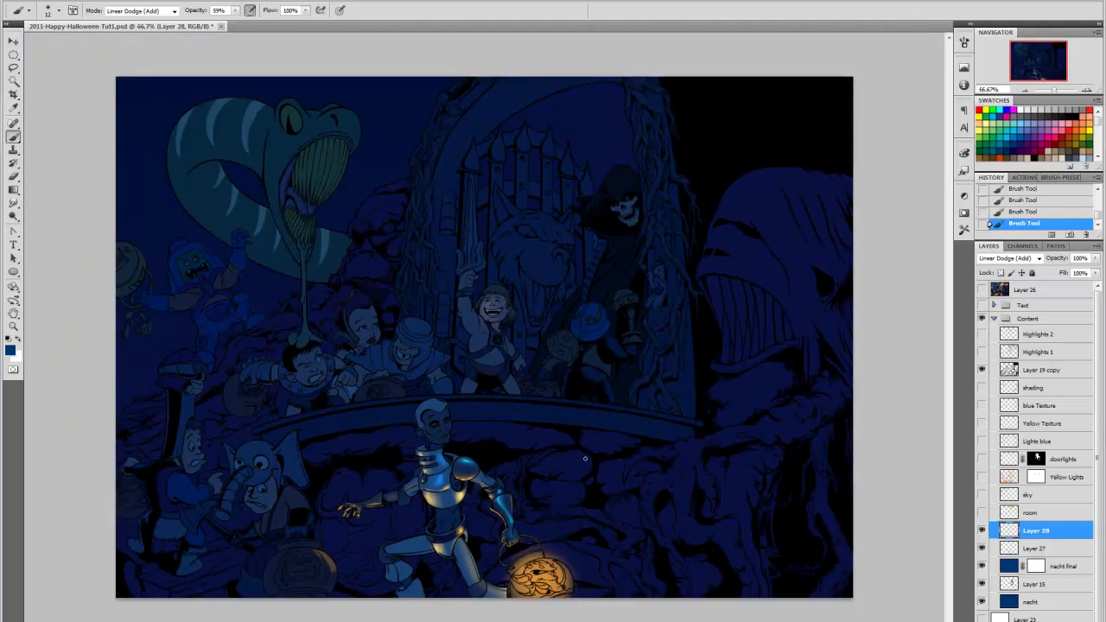
key(z)
mouse_move(410, 568)
mouse_down()
mouse_move(506, 573)
mouse_move(711, 516)
mouse_move(493, 272)
mouse_up()
alt+click(595, 526)
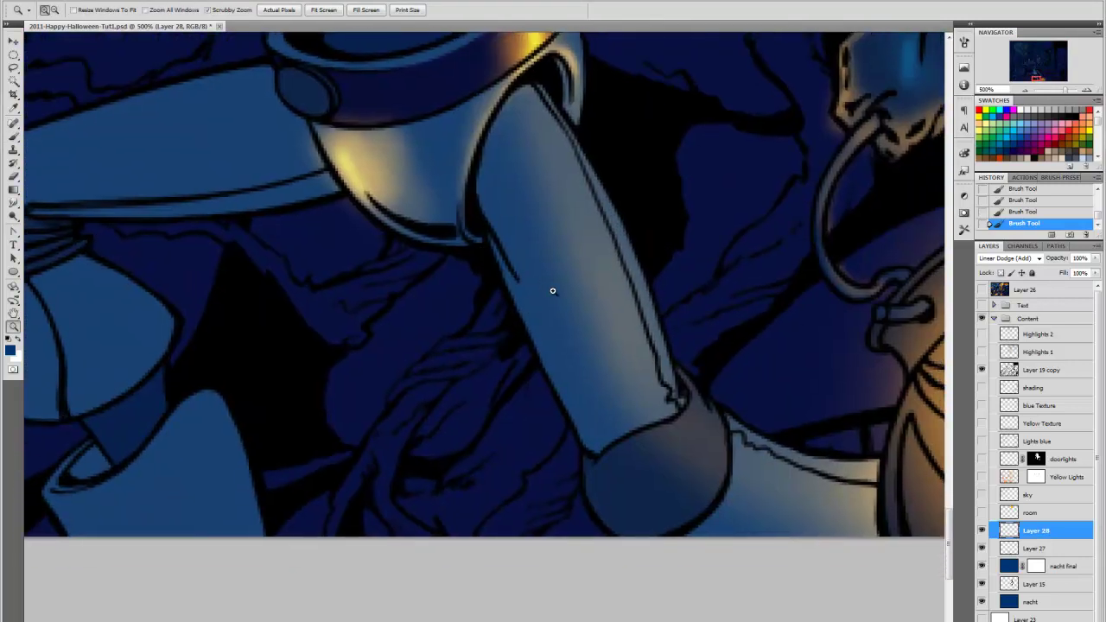
key(b)
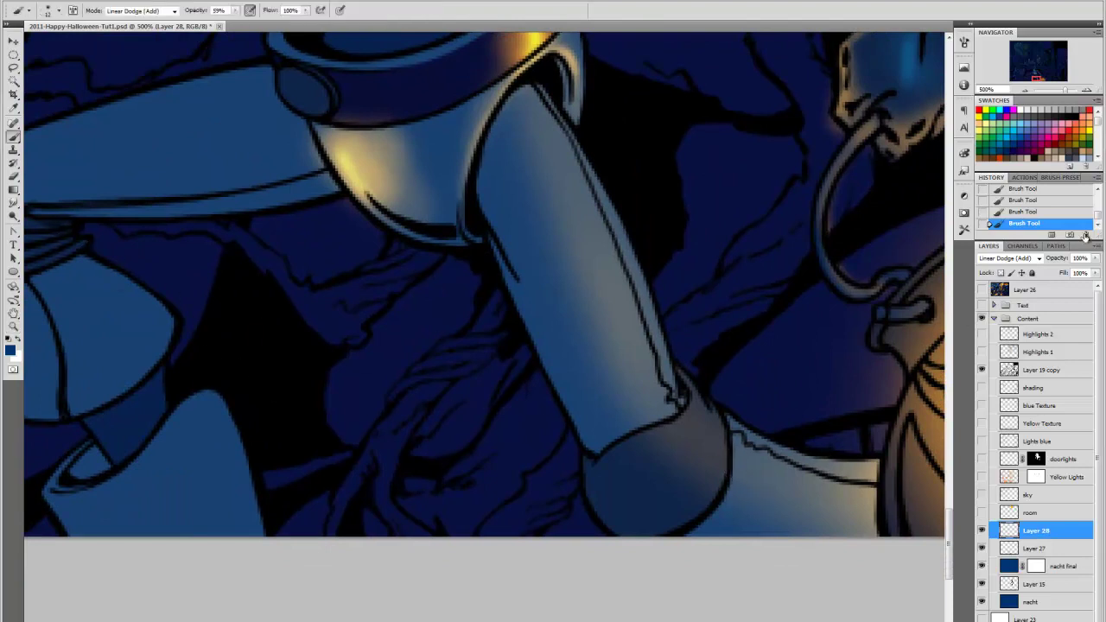
click(1075, 143)
drag(623, 274, 654, 365)
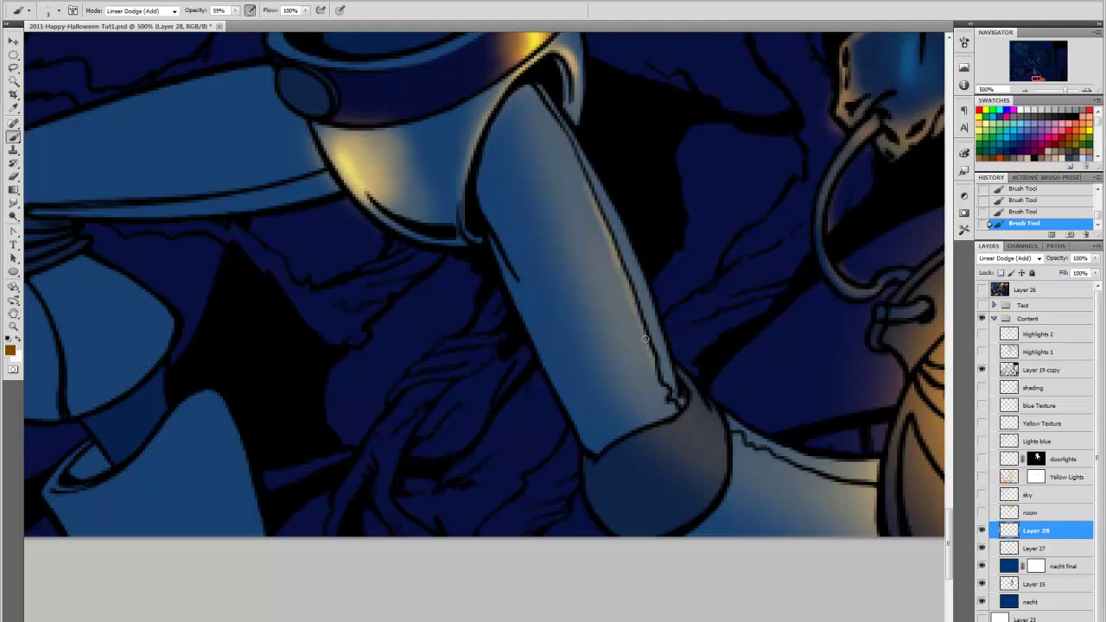
drag(642, 328, 655, 378)
drag(662, 400, 645, 445)
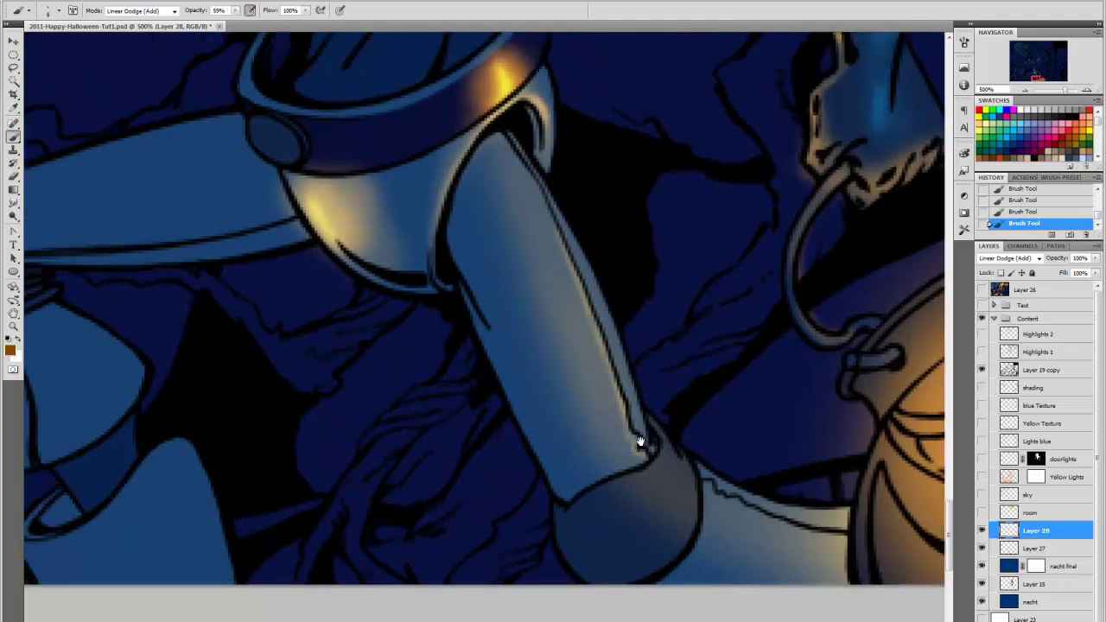
With a larger brush, paint soft orange light along the raised thigh and across the flared armour below its knee on Layer 28
drag(290, 380, 663, 363)
drag(785, 406, 841, 405)
mouse_move(587, 256)
mouse_down()
mouse_move(718, 272)
mouse_move(779, 304)
mouse_move(595, 375)
mouse_move(590, 353)
mouse_up()
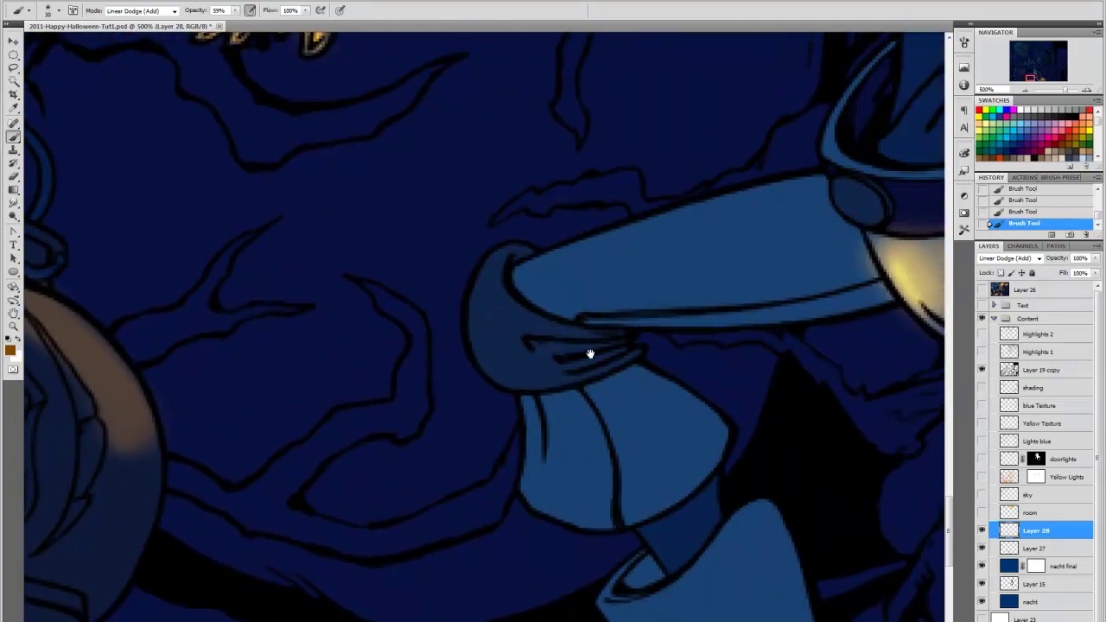
click(564, 286)
drag(554, 290, 549, 291)
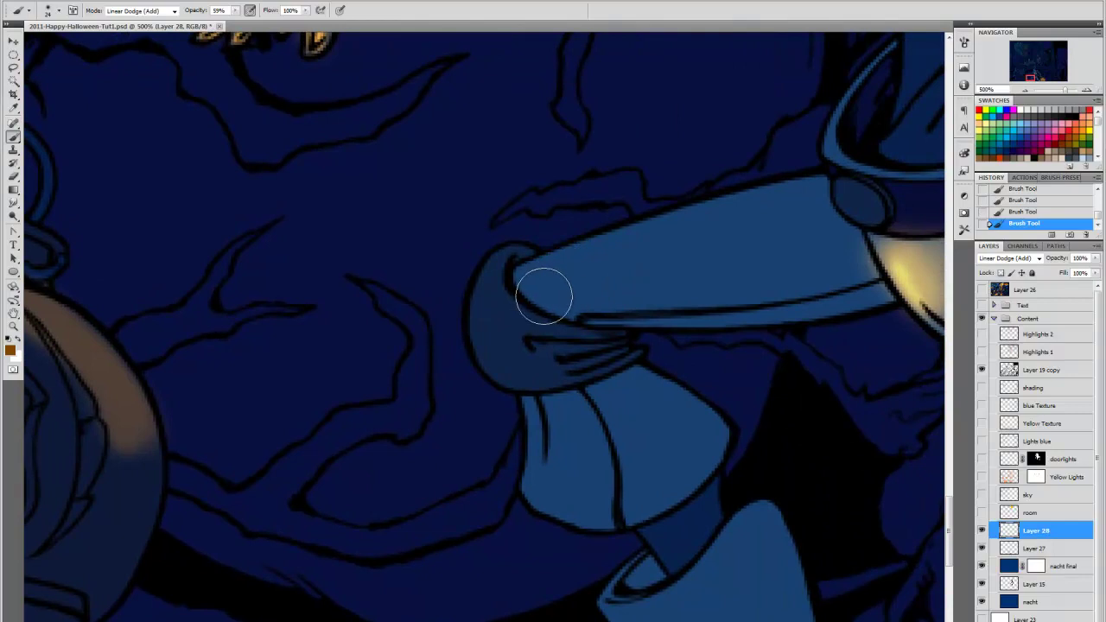
mouse_move(631, 281)
mouse_down()
mouse_move(552, 295)
mouse_move(807, 236)
mouse_move(548, 298)
mouse_move(843, 217)
mouse_move(667, 304)
mouse_move(550, 295)
mouse_move(541, 282)
mouse_move(847, 217)
mouse_up()
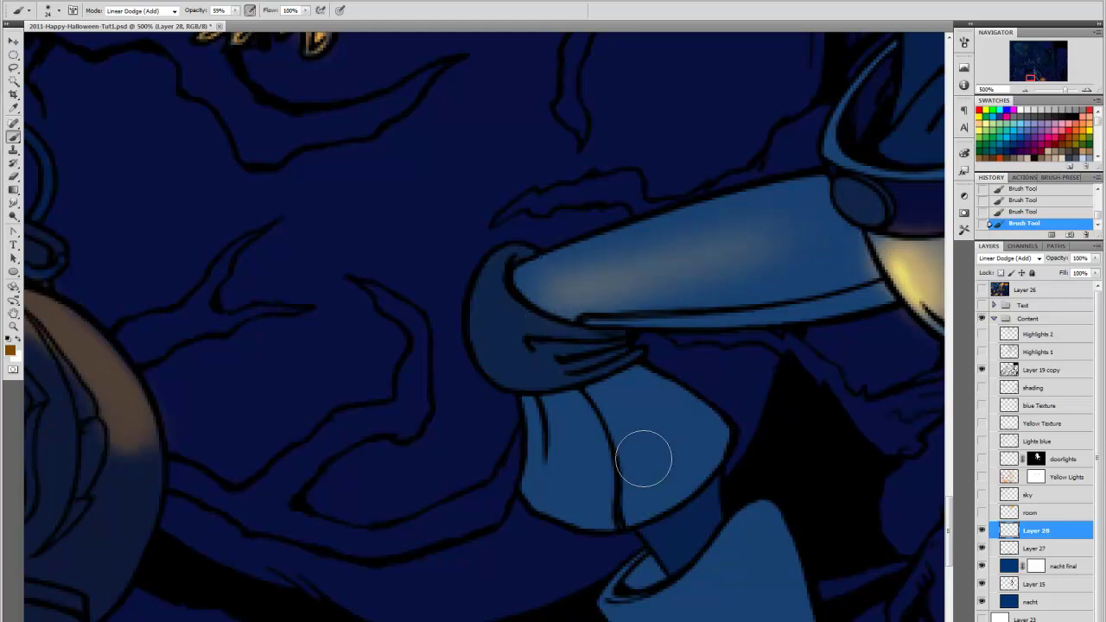
mouse_move(541, 425)
mouse_down()
mouse_move(538, 479)
mouse_move(549, 497)
mouse_move(594, 492)
mouse_move(587, 472)
mouse_move(617, 451)
mouse_move(618, 415)
mouse_move(701, 475)
mouse_up()
Paint soft orange light down both sides of the rear boot on Layer 28 and layer brighter streaks over it
scroll(711, 489, down, 5)
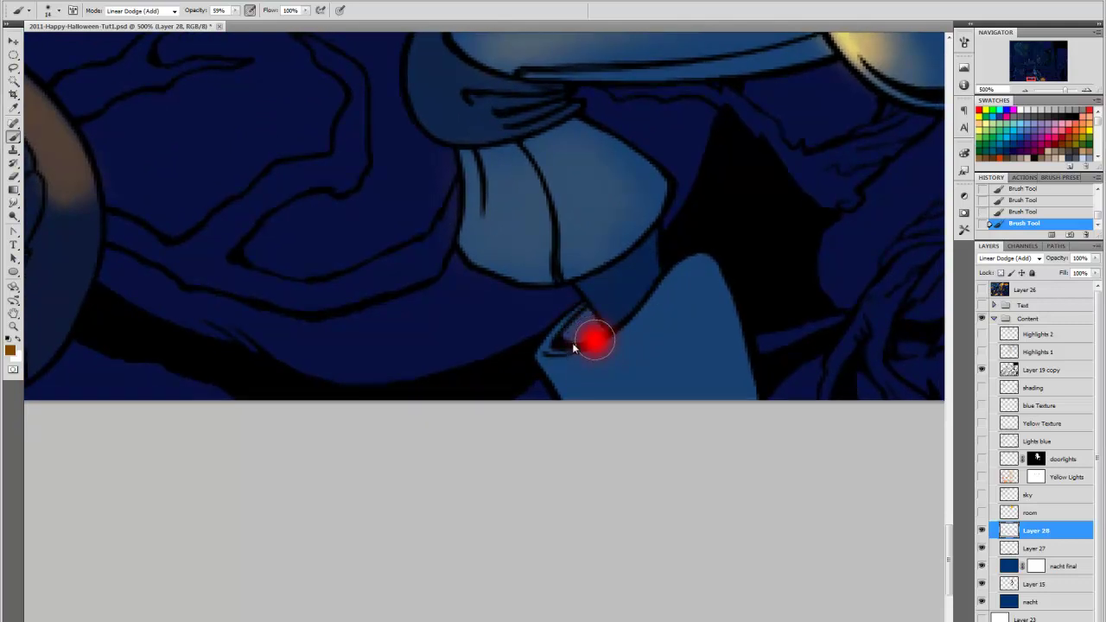
mouse_move(573, 346)
mouse_down()
mouse_move(563, 324)
mouse_move(558, 383)
mouse_move(568, 372)
mouse_move(563, 382)
mouse_move(610, 419)
mouse_up()
drag(715, 284, 699, 291)
mouse_move(747, 391)
mouse_down()
mouse_move(694, 290)
mouse_move(726, 399)
mouse_move(675, 302)
mouse_move(728, 449)
mouse_move(704, 324)
mouse_move(682, 330)
mouse_move(730, 412)
mouse_move(700, 330)
mouse_move(711, 316)
mouse_move(679, 320)
mouse_up()
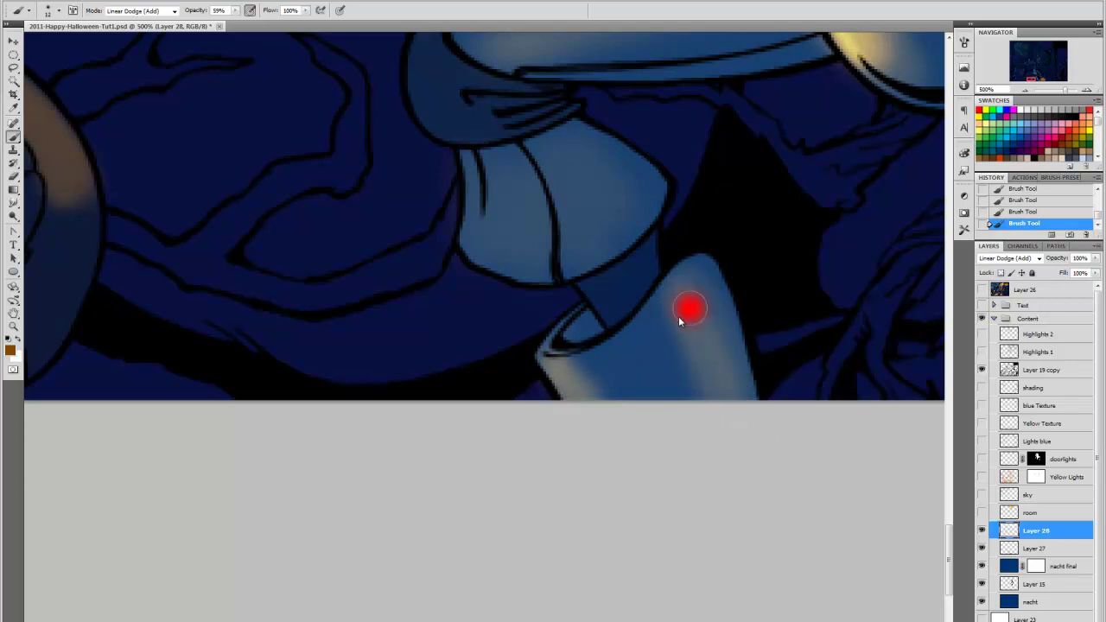
mouse_move(674, 281)
mouse_down()
mouse_move(722, 369)
mouse_move(696, 307)
mouse_move(679, 286)
mouse_move(733, 415)
mouse_move(700, 329)
mouse_move(722, 364)
mouse_move(735, 412)
mouse_move(680, 289)
mouse_move(717, 337)
mouse_up()
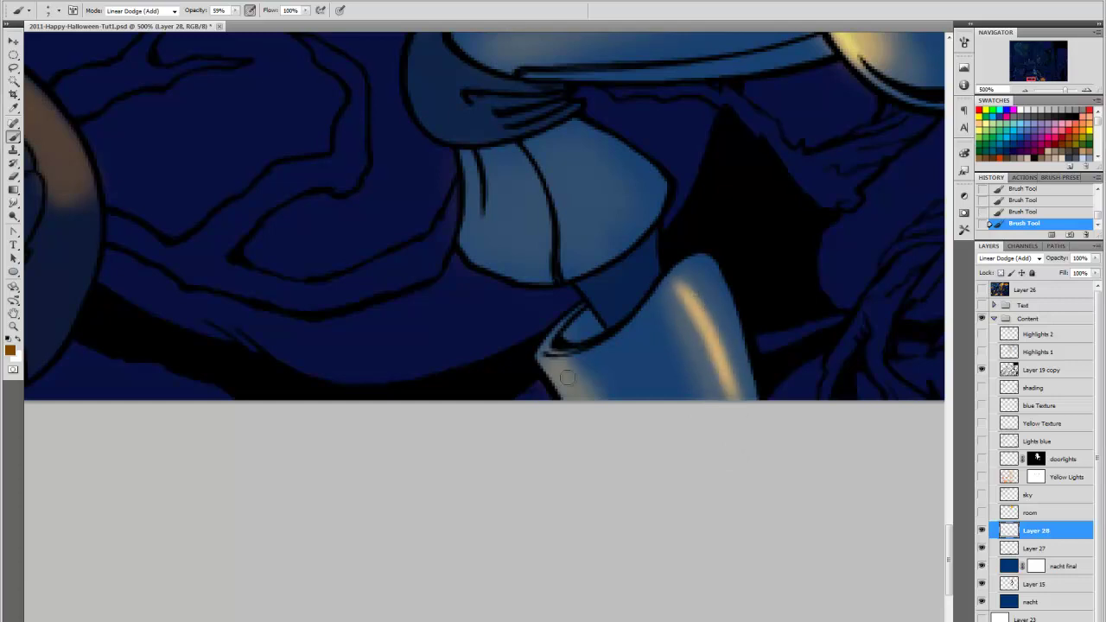
mouse_move(560, 392)
mouse_down()
mouse_move(556, 376)
mouse_move(562, 389)
mouse_up()
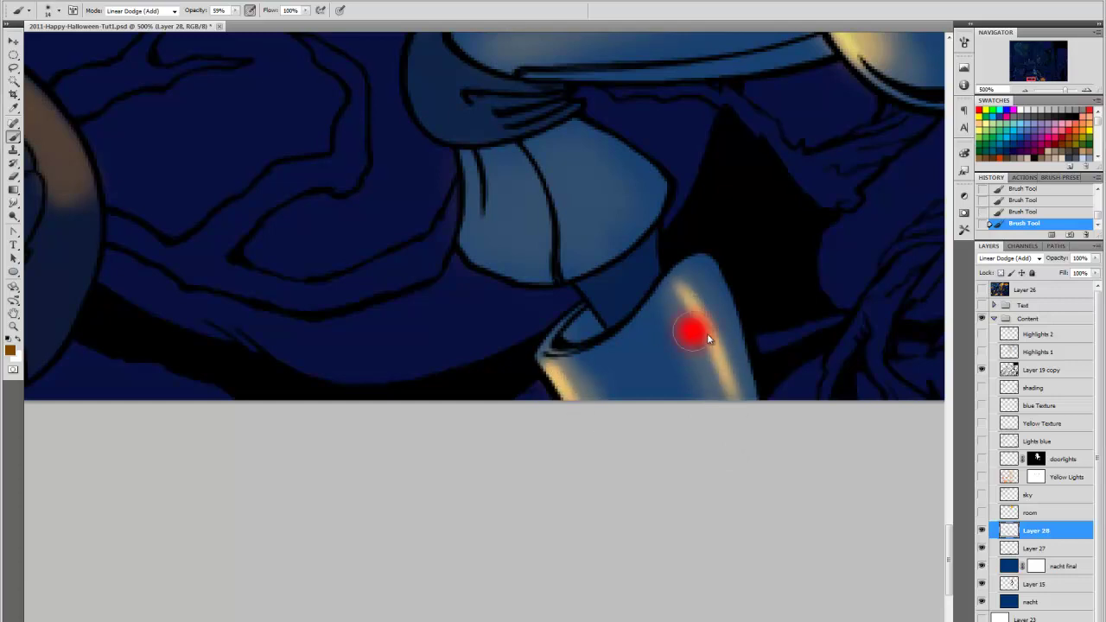
mouse_move(707, 337)
mouse_down()
mouse_move(672, 279)
mouse_move(752, 420)
mouse_move(674, 288)
mouse_move(726, 429)
mouse_move(735, 403)
mouse_move(720, 339)
mouse_move(760, 439)
mouse_move(689, 307)
mouse_up()
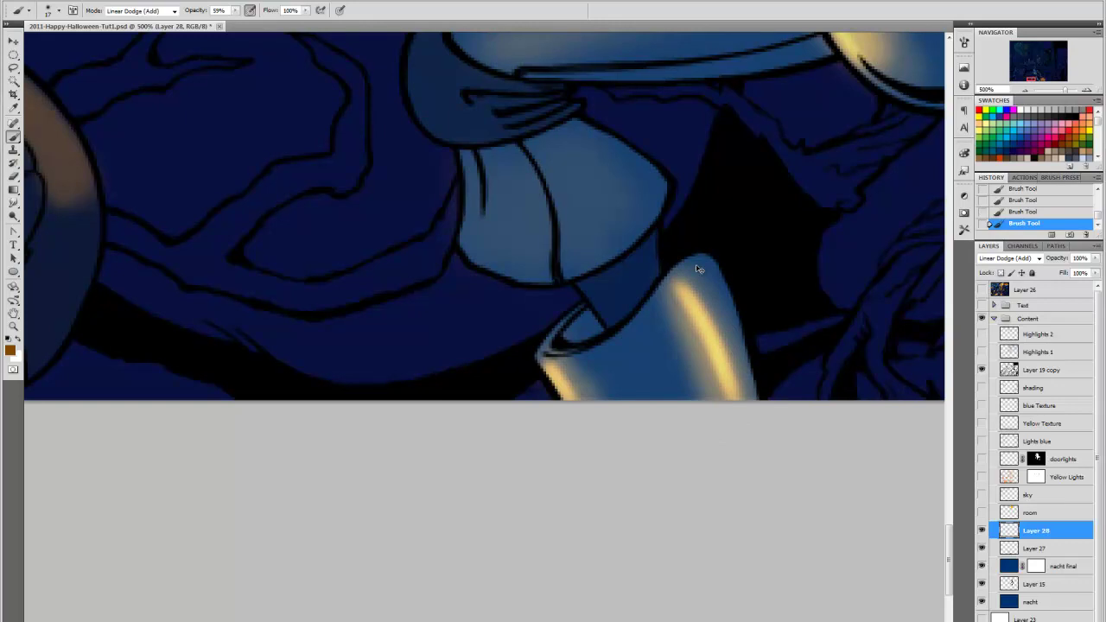
Hide Layer 27 and Layer 28, show the Yellow Lights layer and examine the lantern-lit rocks beside the armoured figure
key(ctrl+0)
key(ctrl+minus)
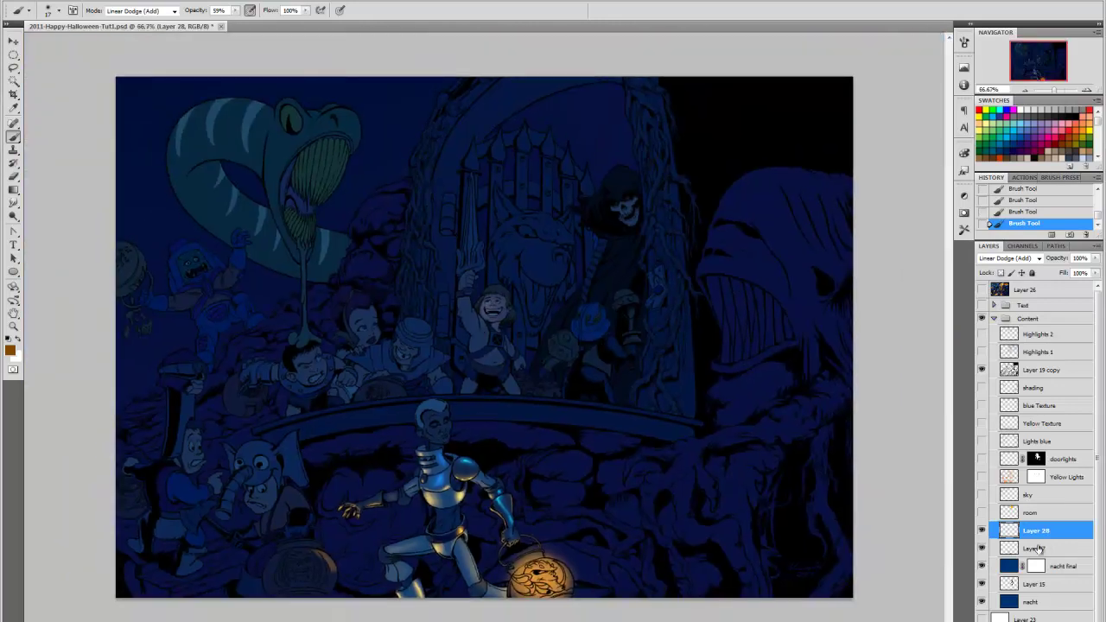
drag(982, 549, 982, 530)
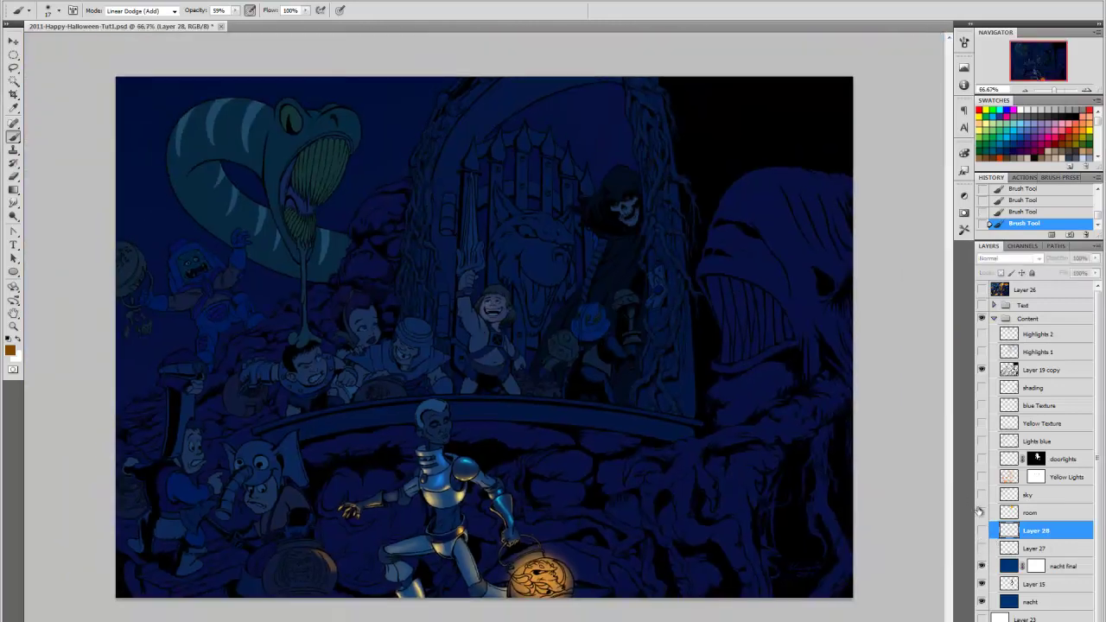
click(982, 477)
click(982, 370)
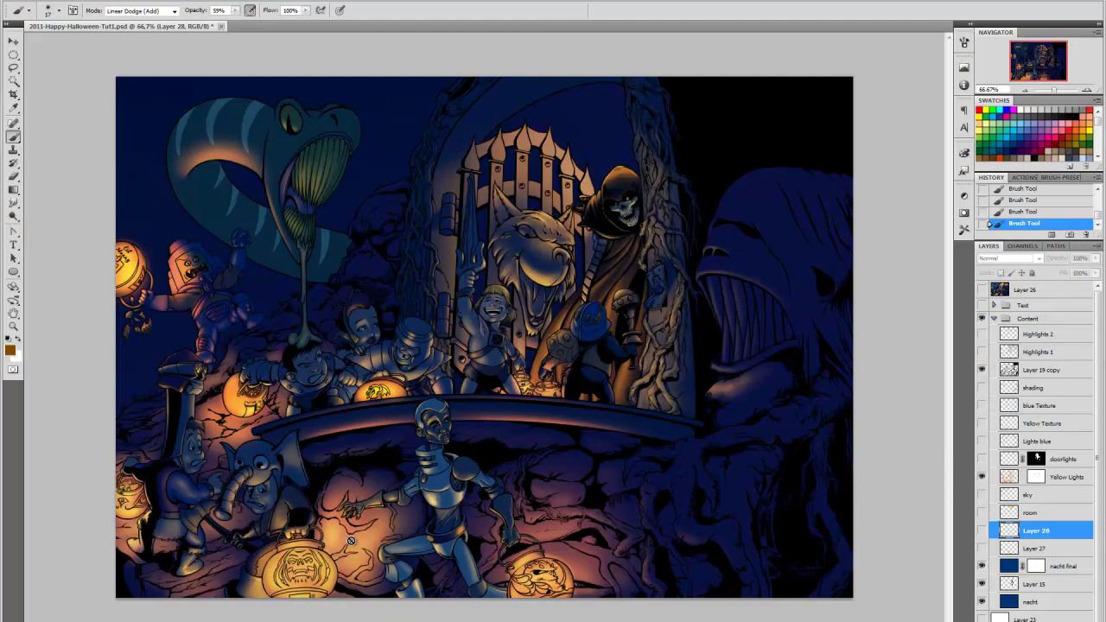
key(z)
drag(343, 552, 533, 318)
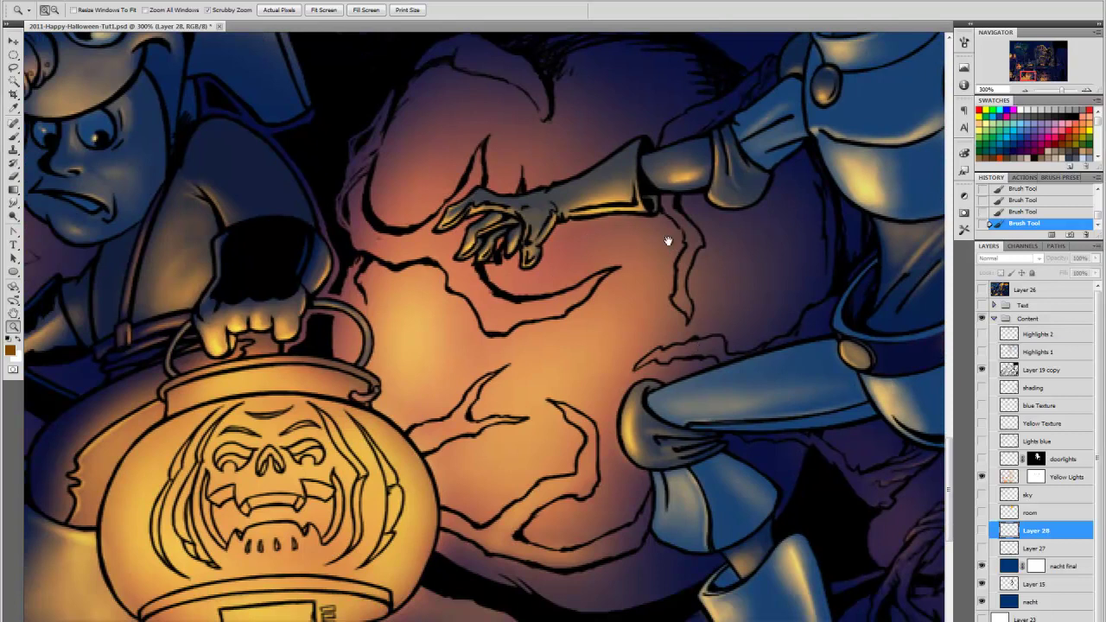
drag(668, 241, 630, 294)
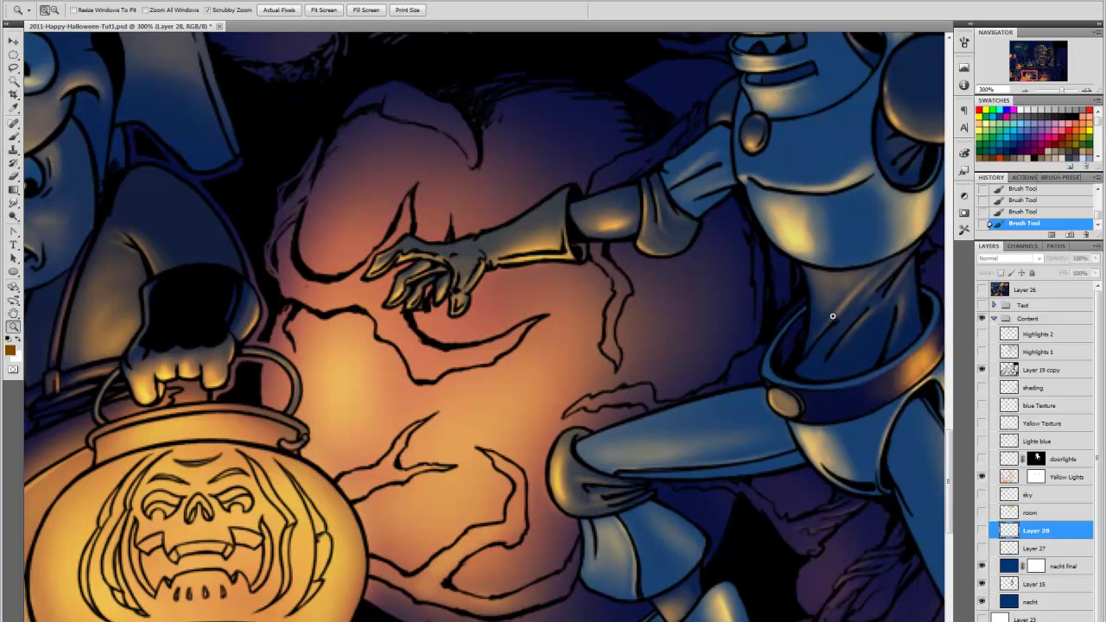
right_click(299, 237)
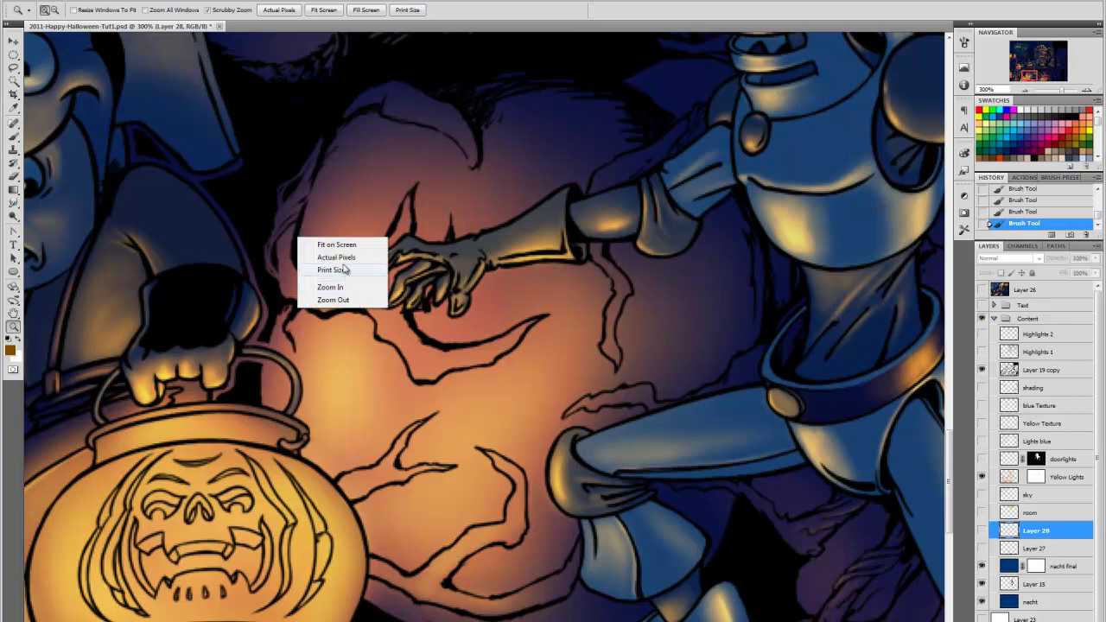
right_click(350, 213)
key(Escape)
Choose the harder 15 px round brush preset and review its hardness in the brush tip settings
key(b)
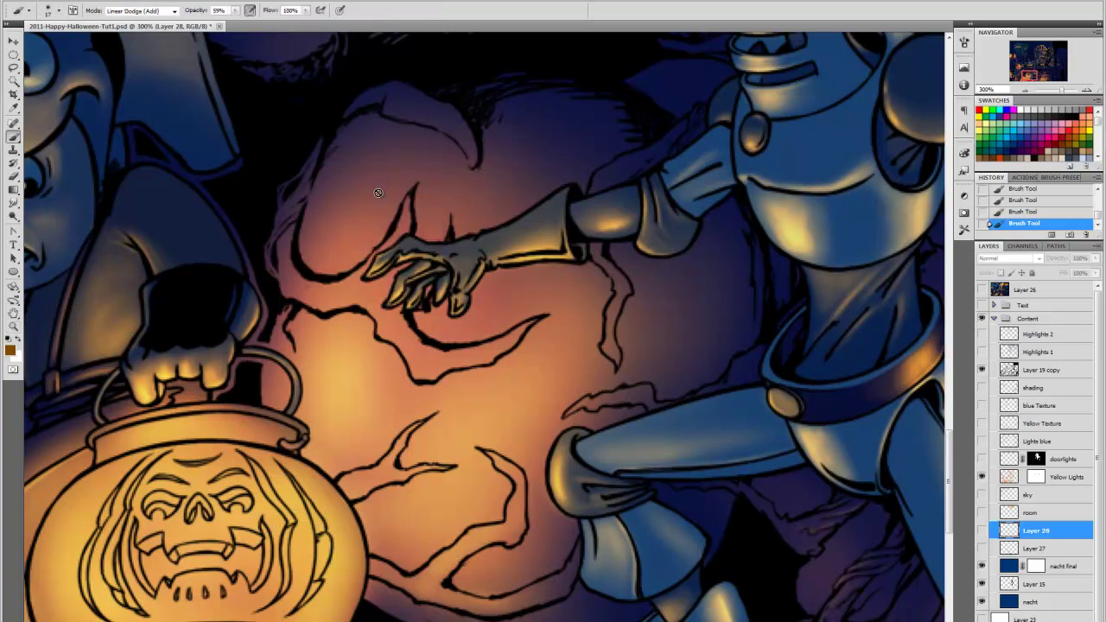
right_click(381, 199)
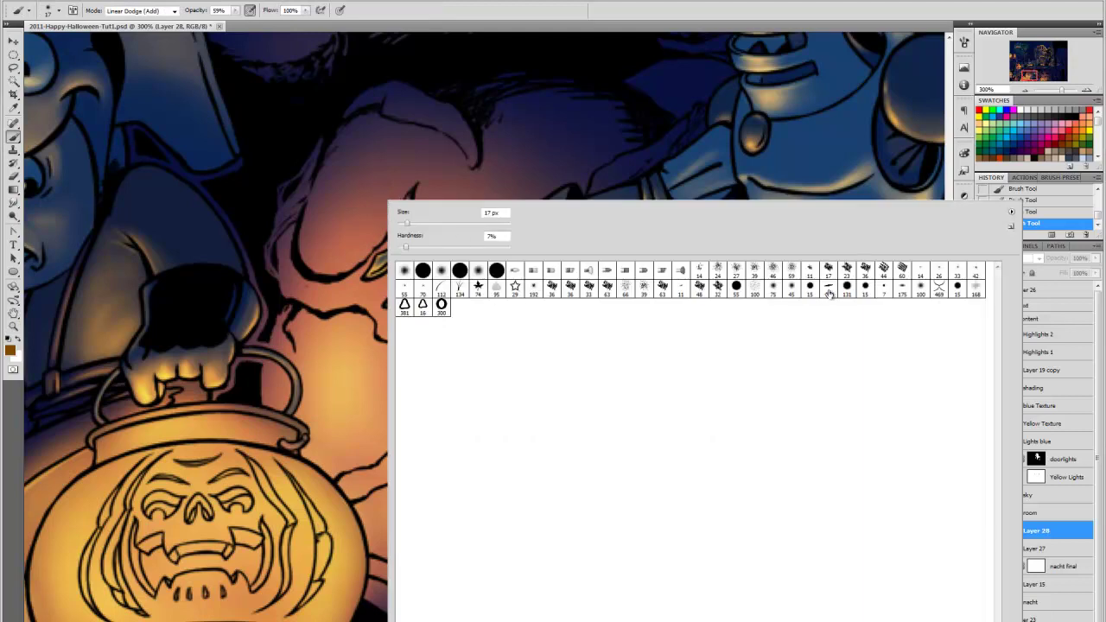
click(866, 289)
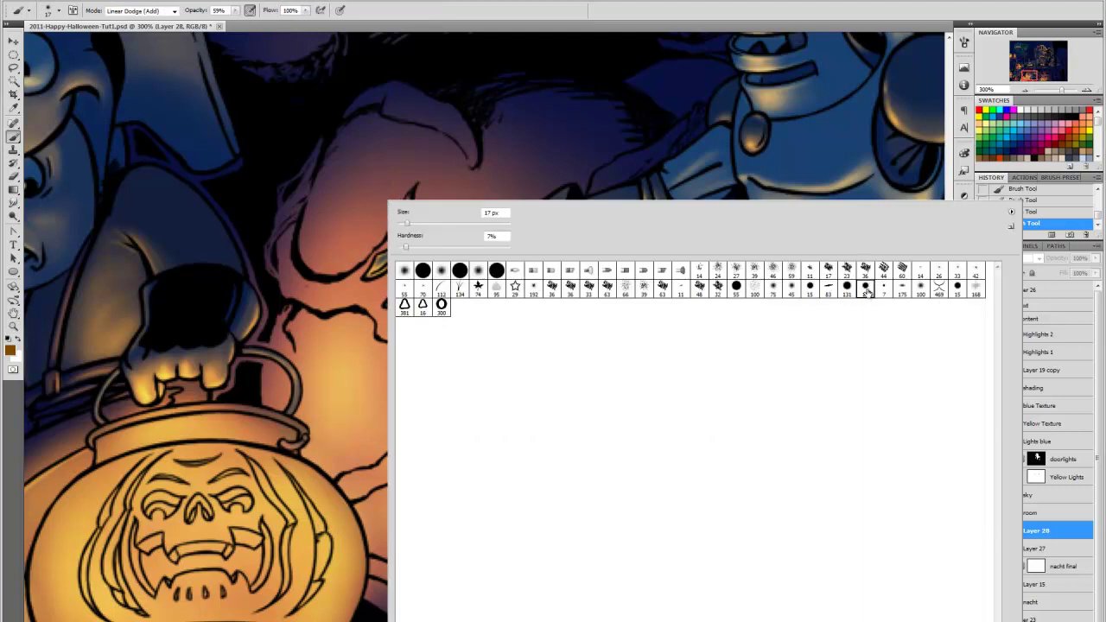
click(965, 43)
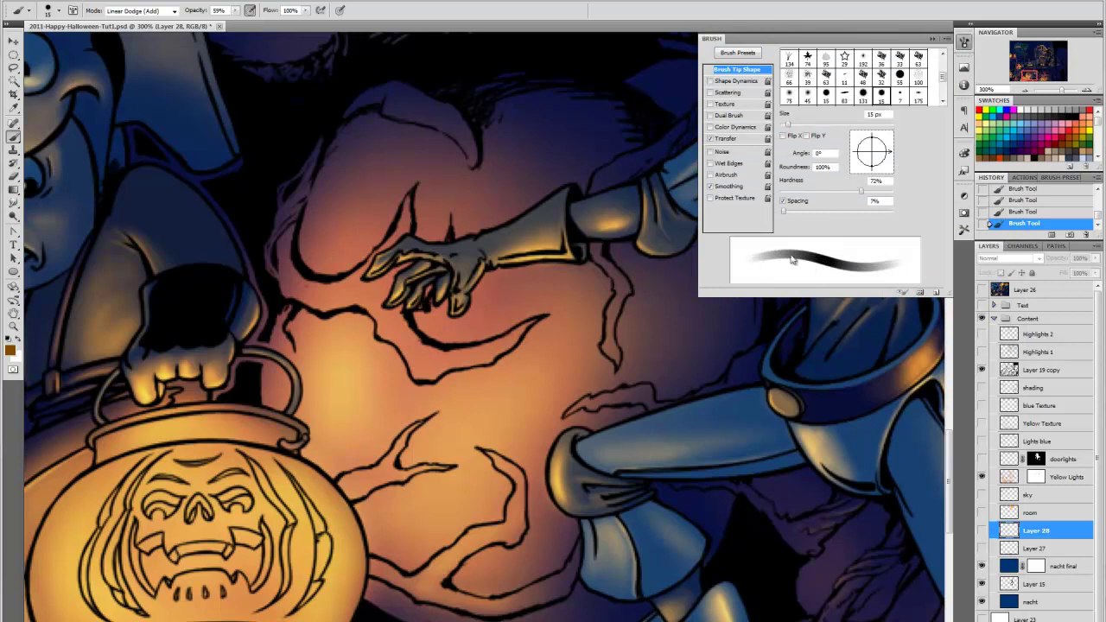
drag(864, 195, 866, 197)
click(965, 41)
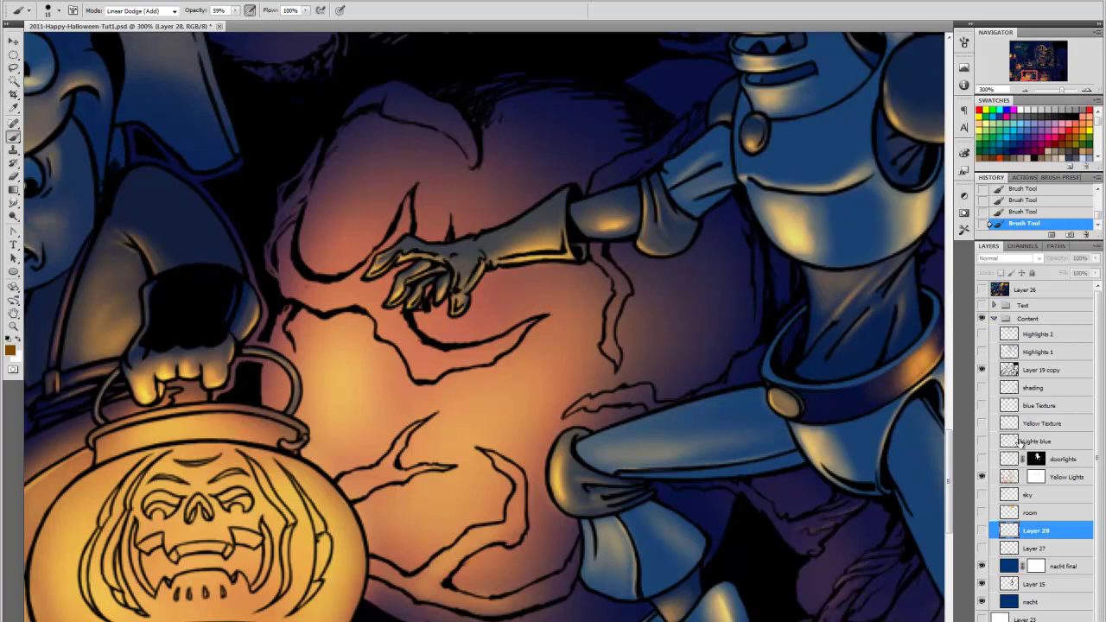
Select the Yellow Texture layer and make it visible
click(1014, 425)
click(982, 423)
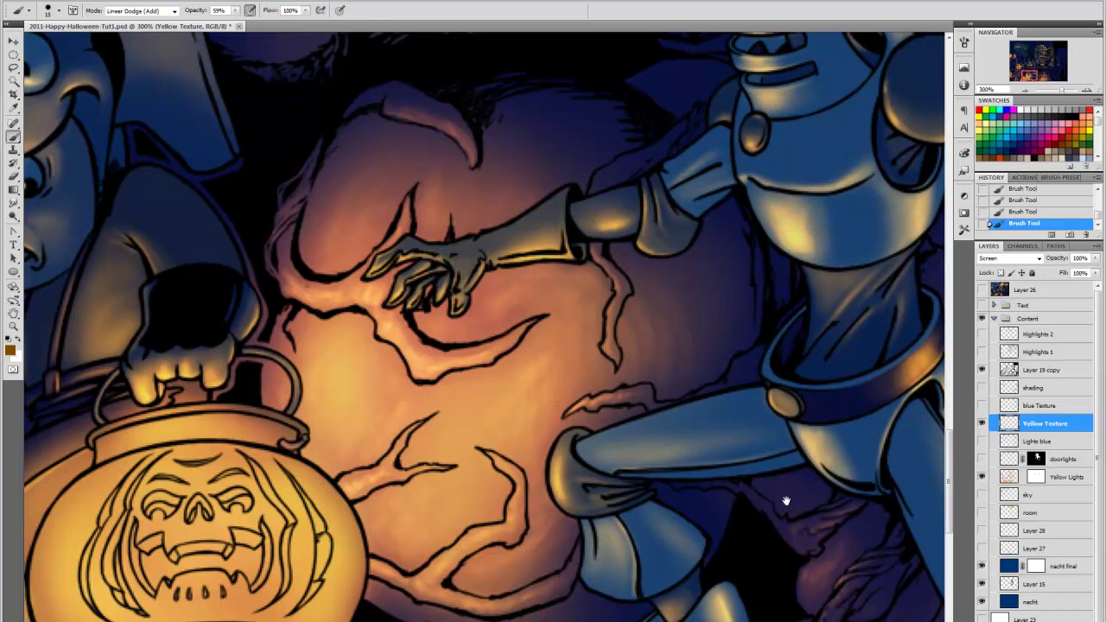
Examine the yellow texture strokes on the rocks and roots around the lanterns and towards the unlit blue rocks
drag(787, 501, 528, 303)
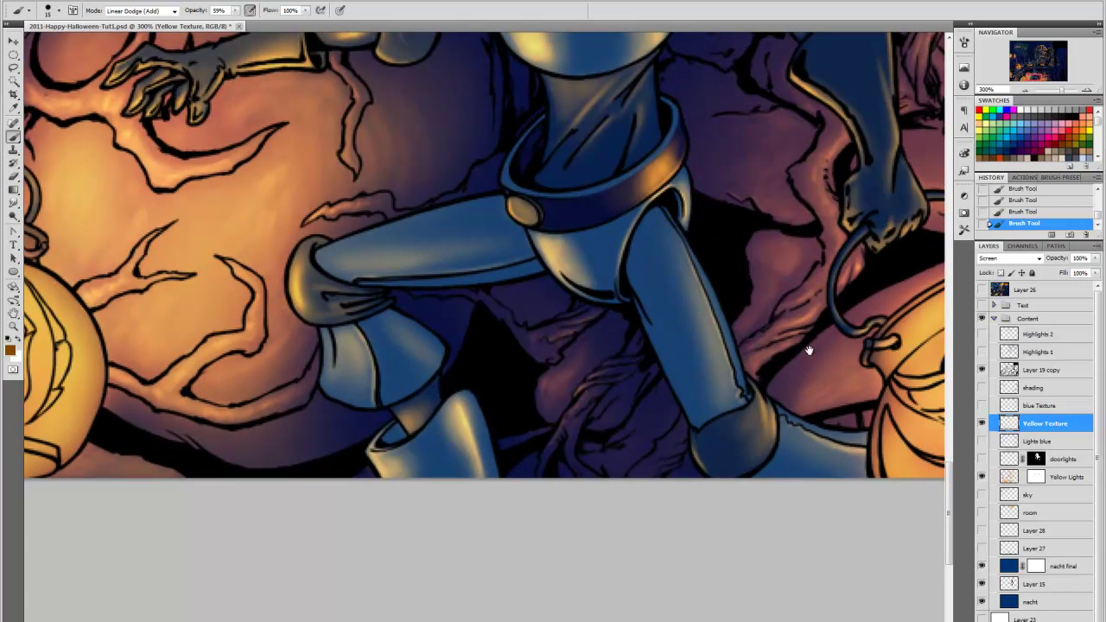
drag(811, 351, 546, 456)
drag(901, 292, 663, 414)
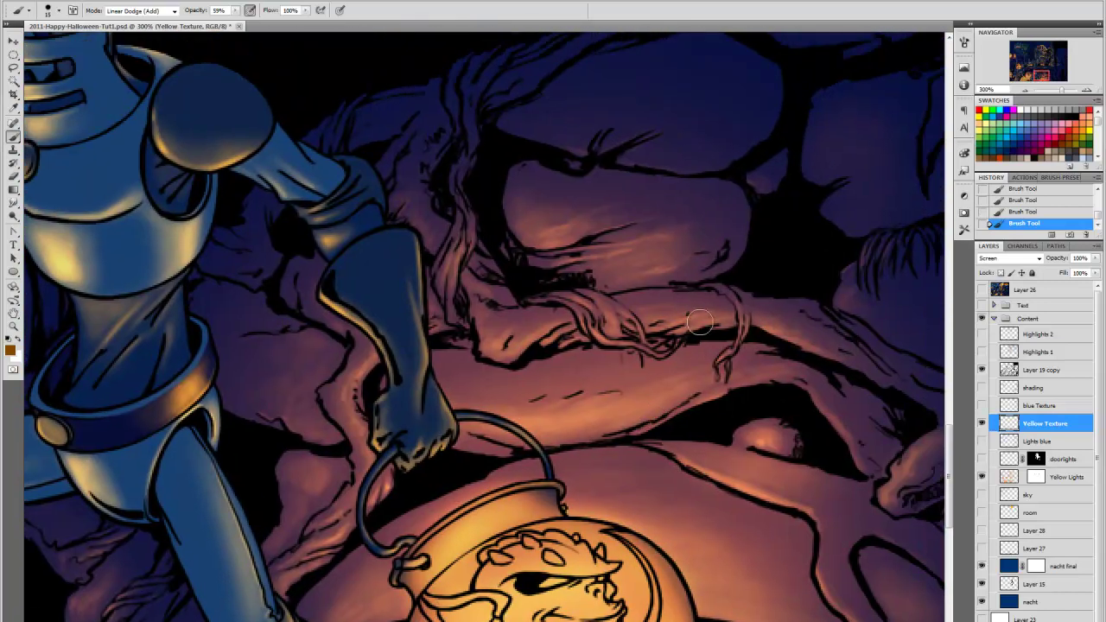
mouse_move(828, 353)
mouse_down()
mouse_move(659, 375)
mouse_move(535, 341)
mouse_move(484, 297)
mouse_up()
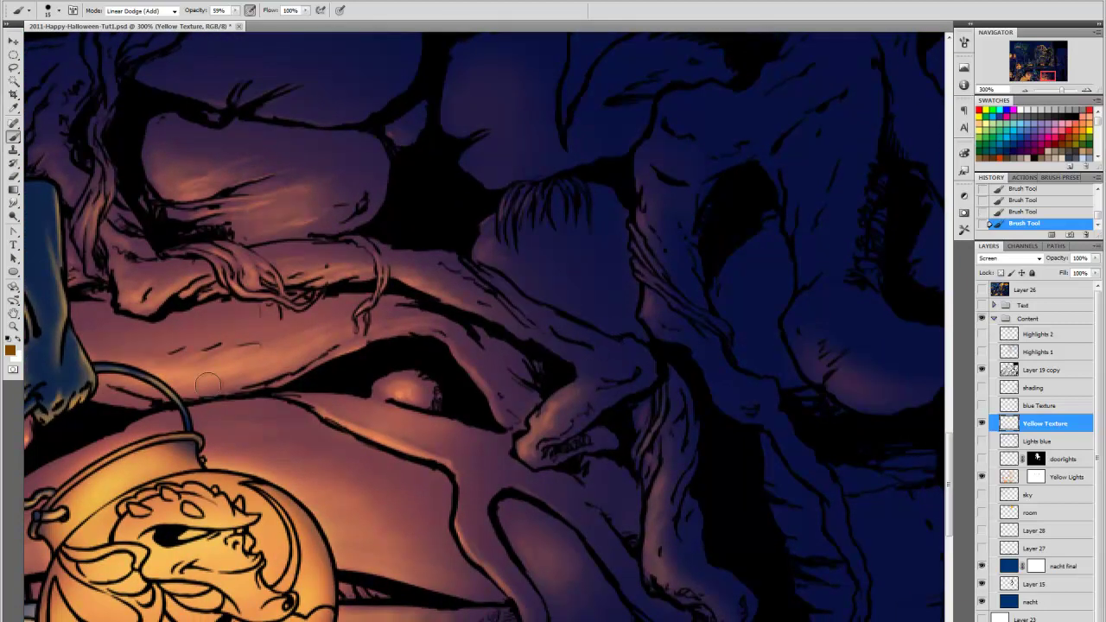
drag(343, 382, 496, 375)
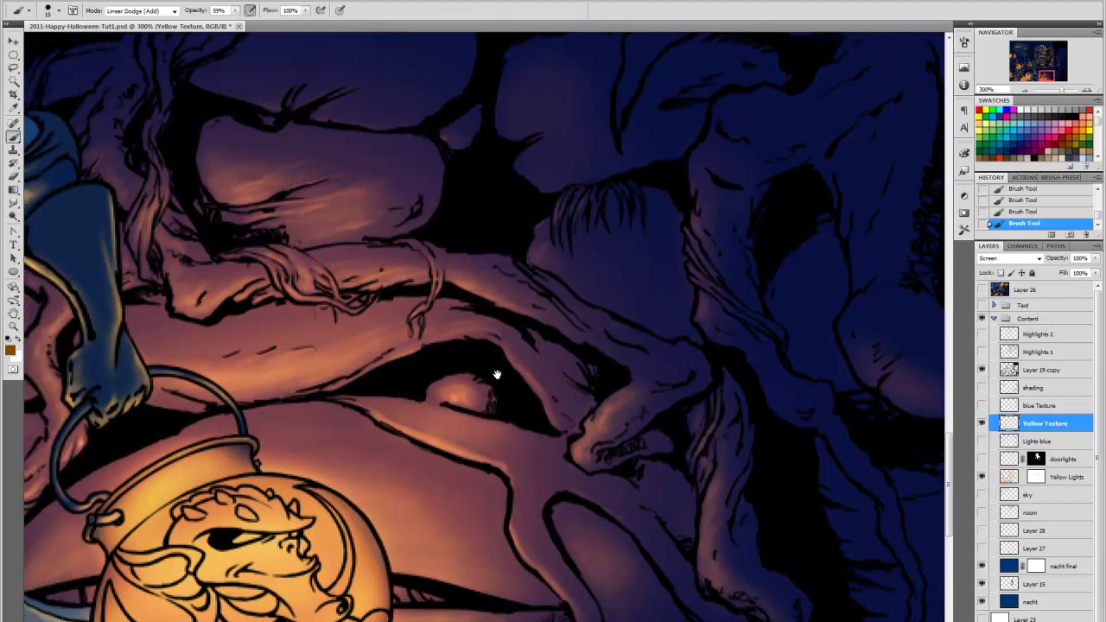
mouse_move(345, 363)
mouse_down()
mouse_move(490, 334)
mouse_move(458, 349)
mouse_up()
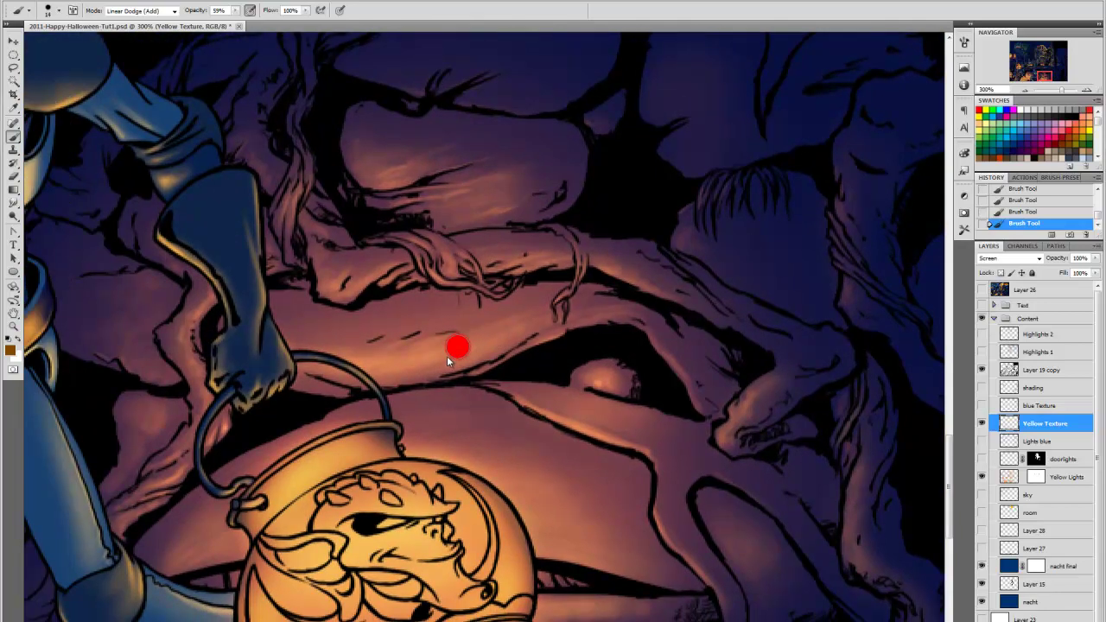
drag(788, 307, 410, 487)
drag(703, 353, 417, 440)
drag(637, 291, 648, 338)
drag(939, 345, 924, 384)
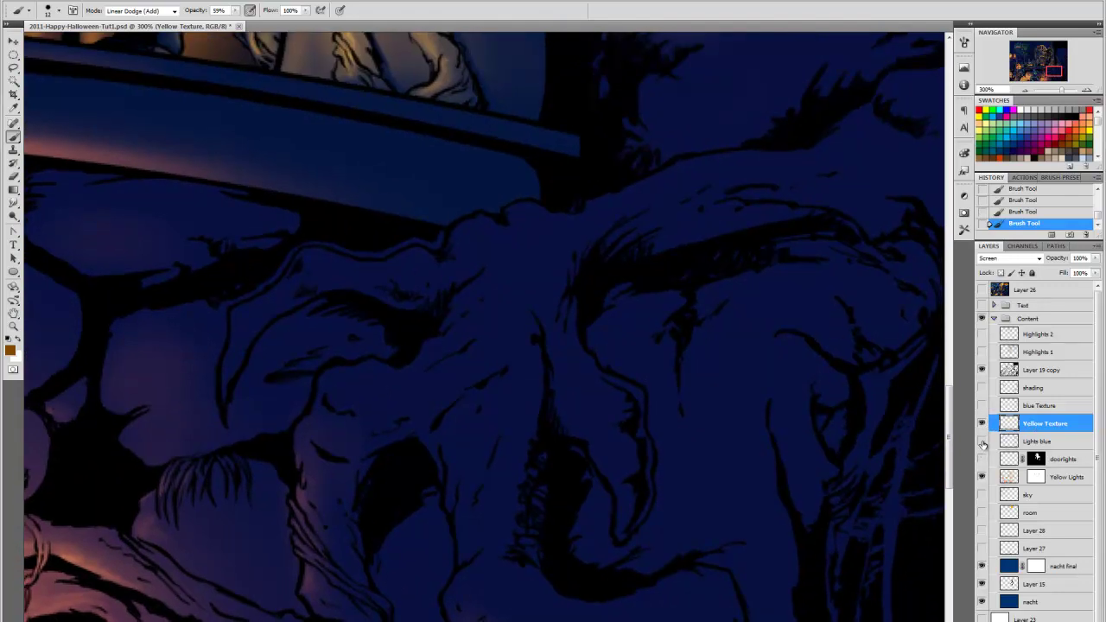
Show the Lights blue and blue Texture layers over the whole illustration
key(ctrl+0)
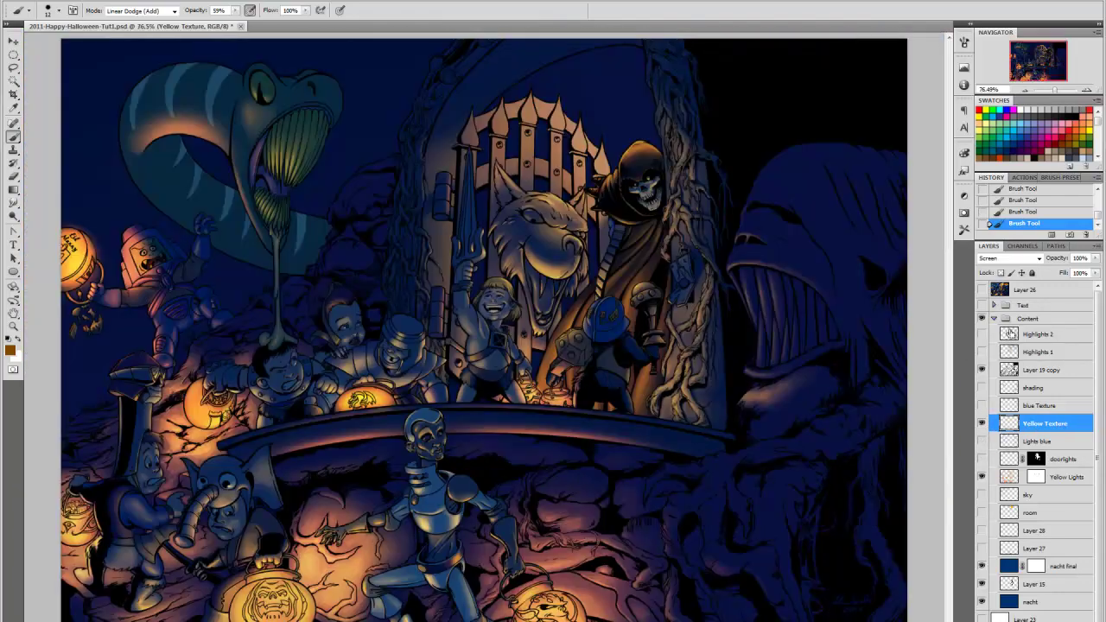
key(ctrl+minus)
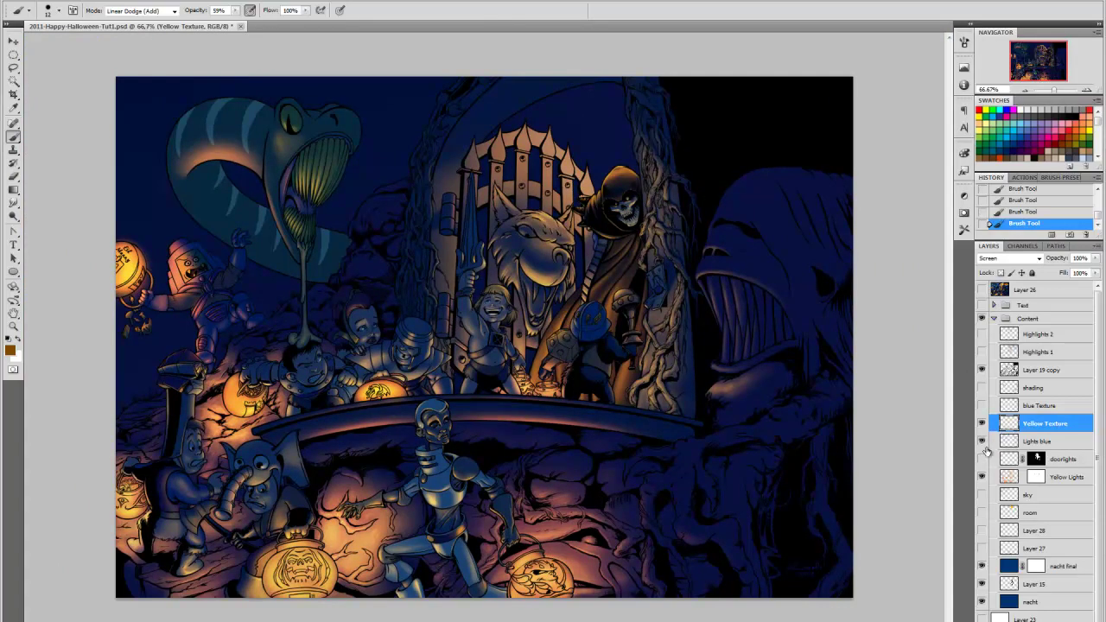
click(981, 440)
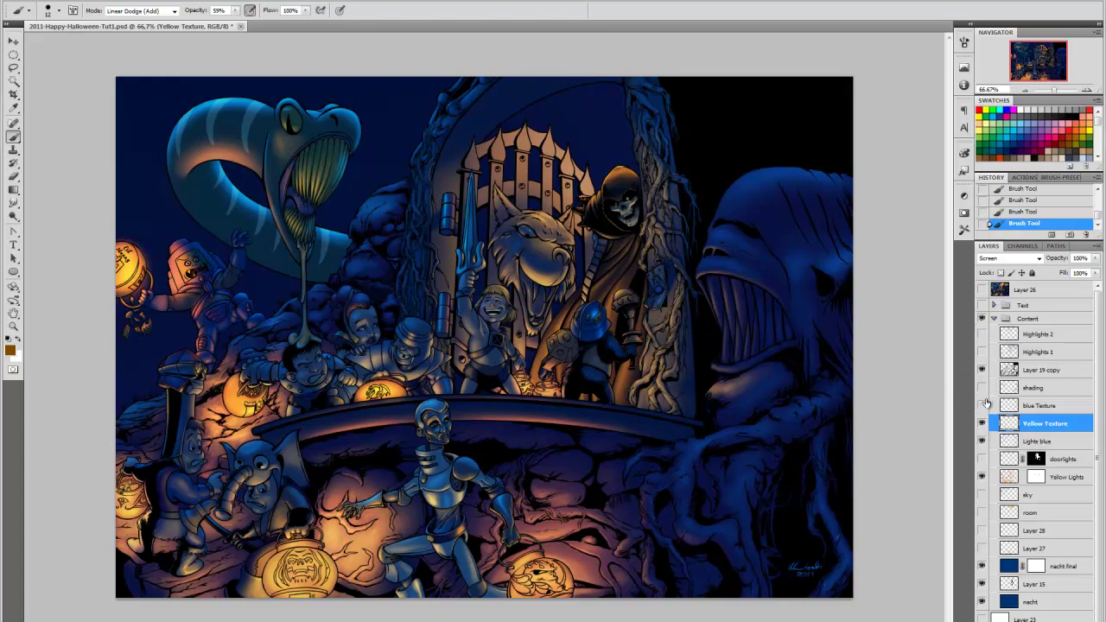
click(982, 406)
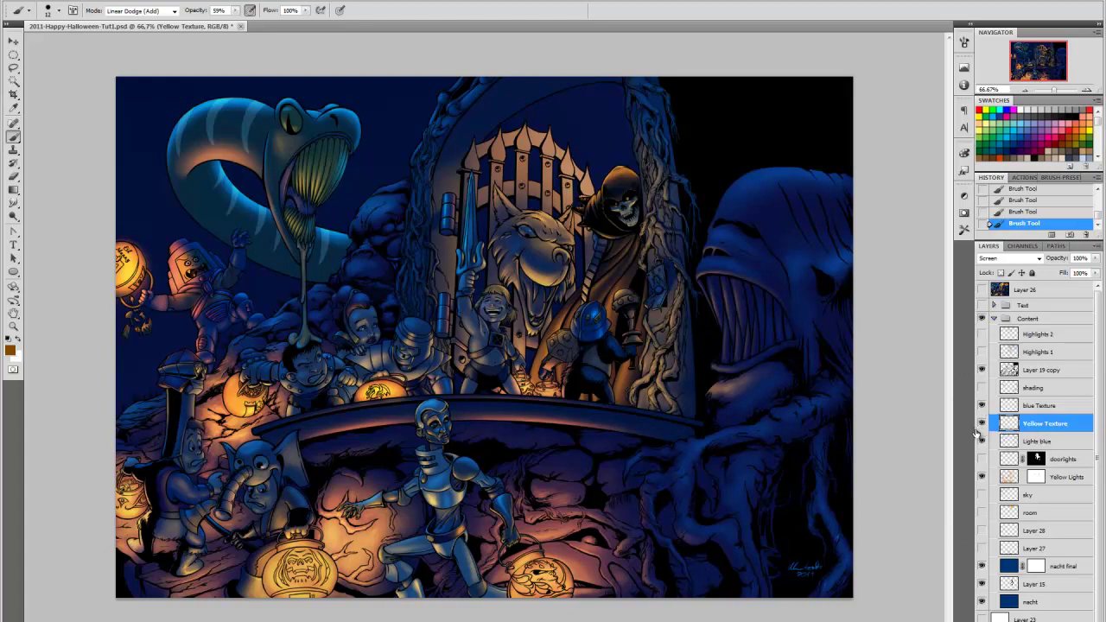